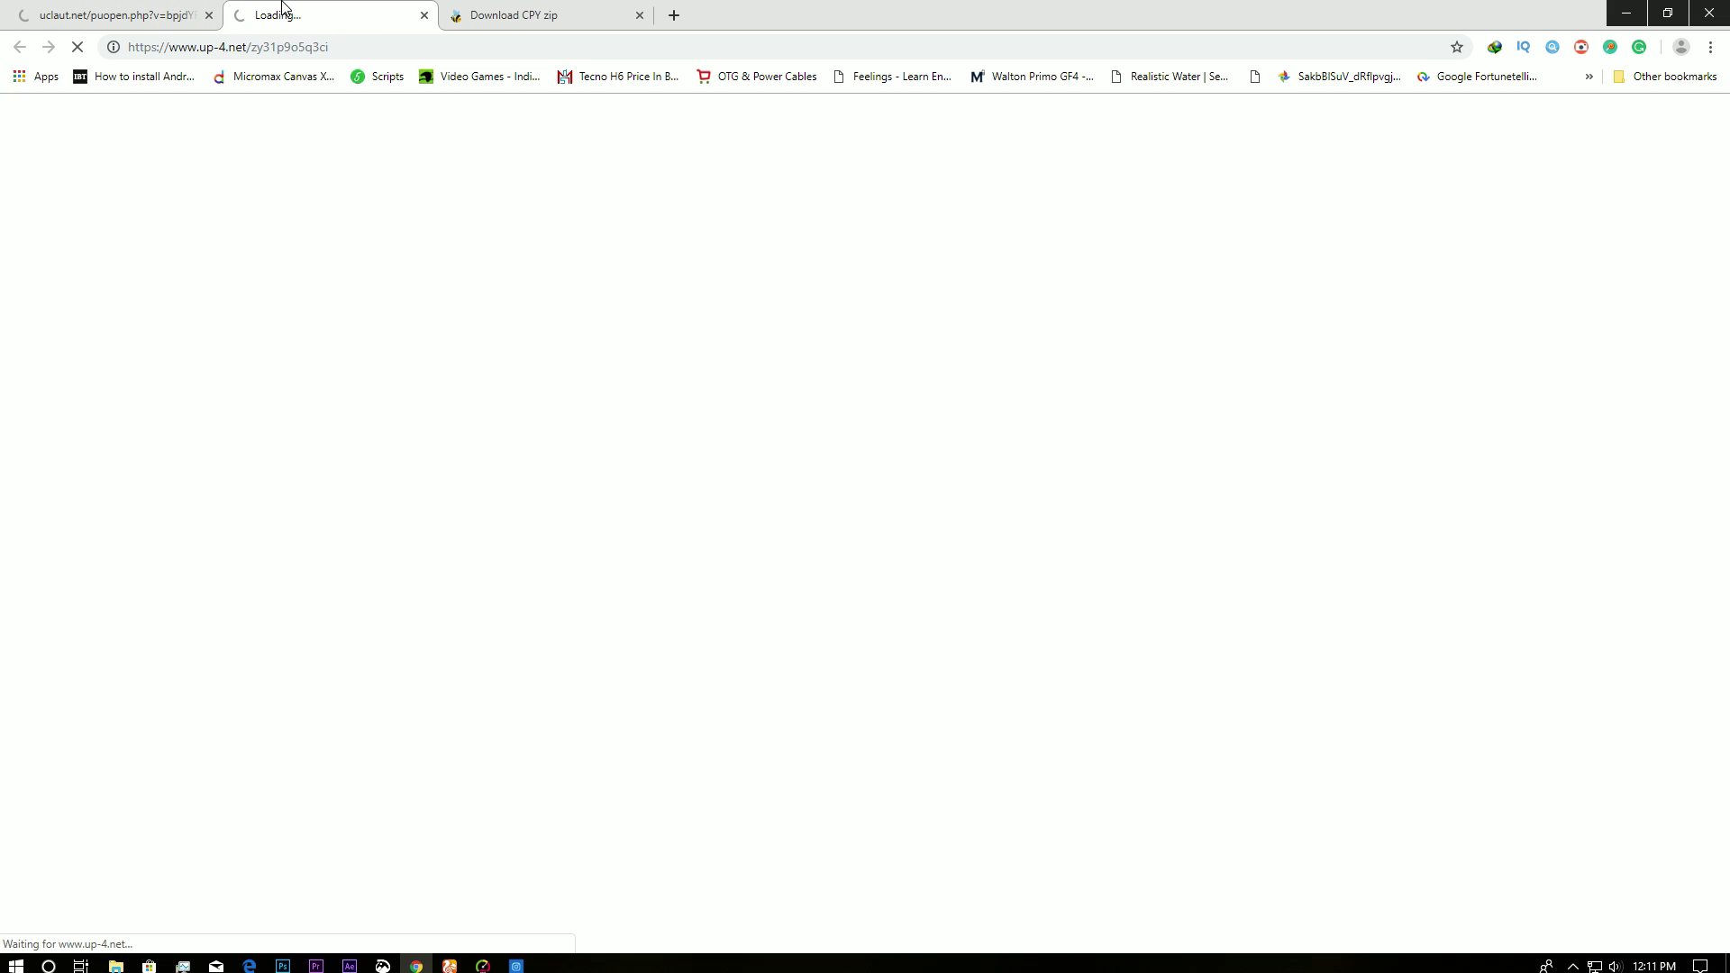
Step: Close the uclaut and Fast Cash Mining ad tabs
click(545, 7)
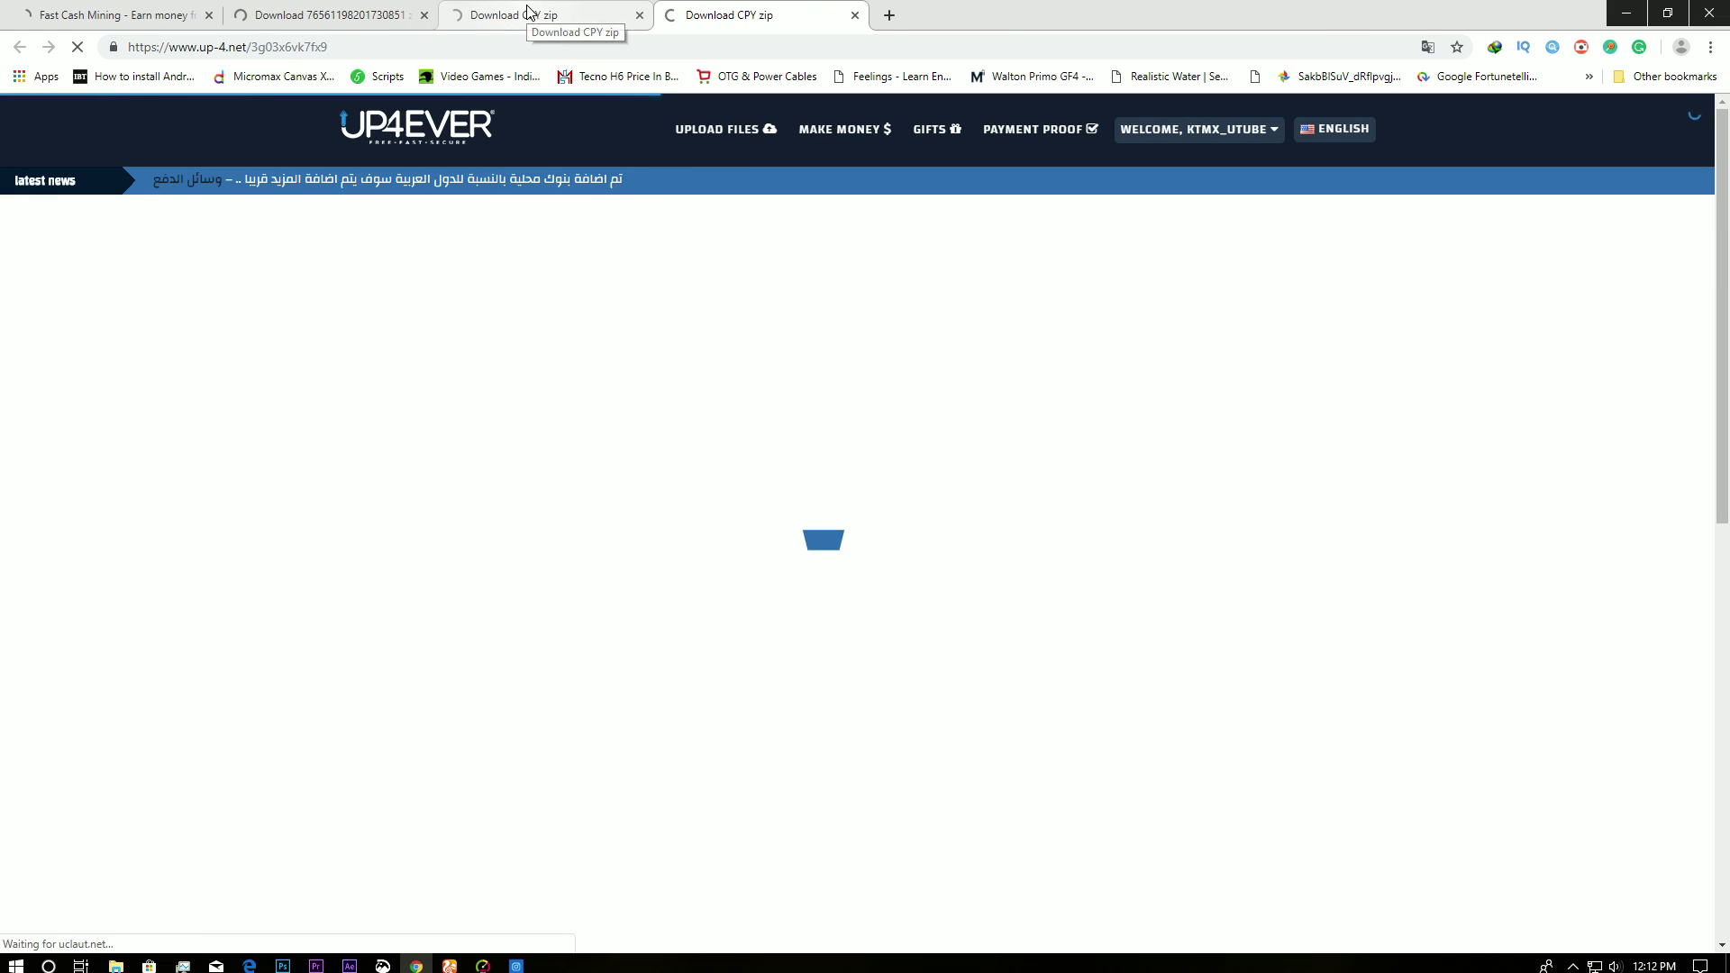
click(530, 11)
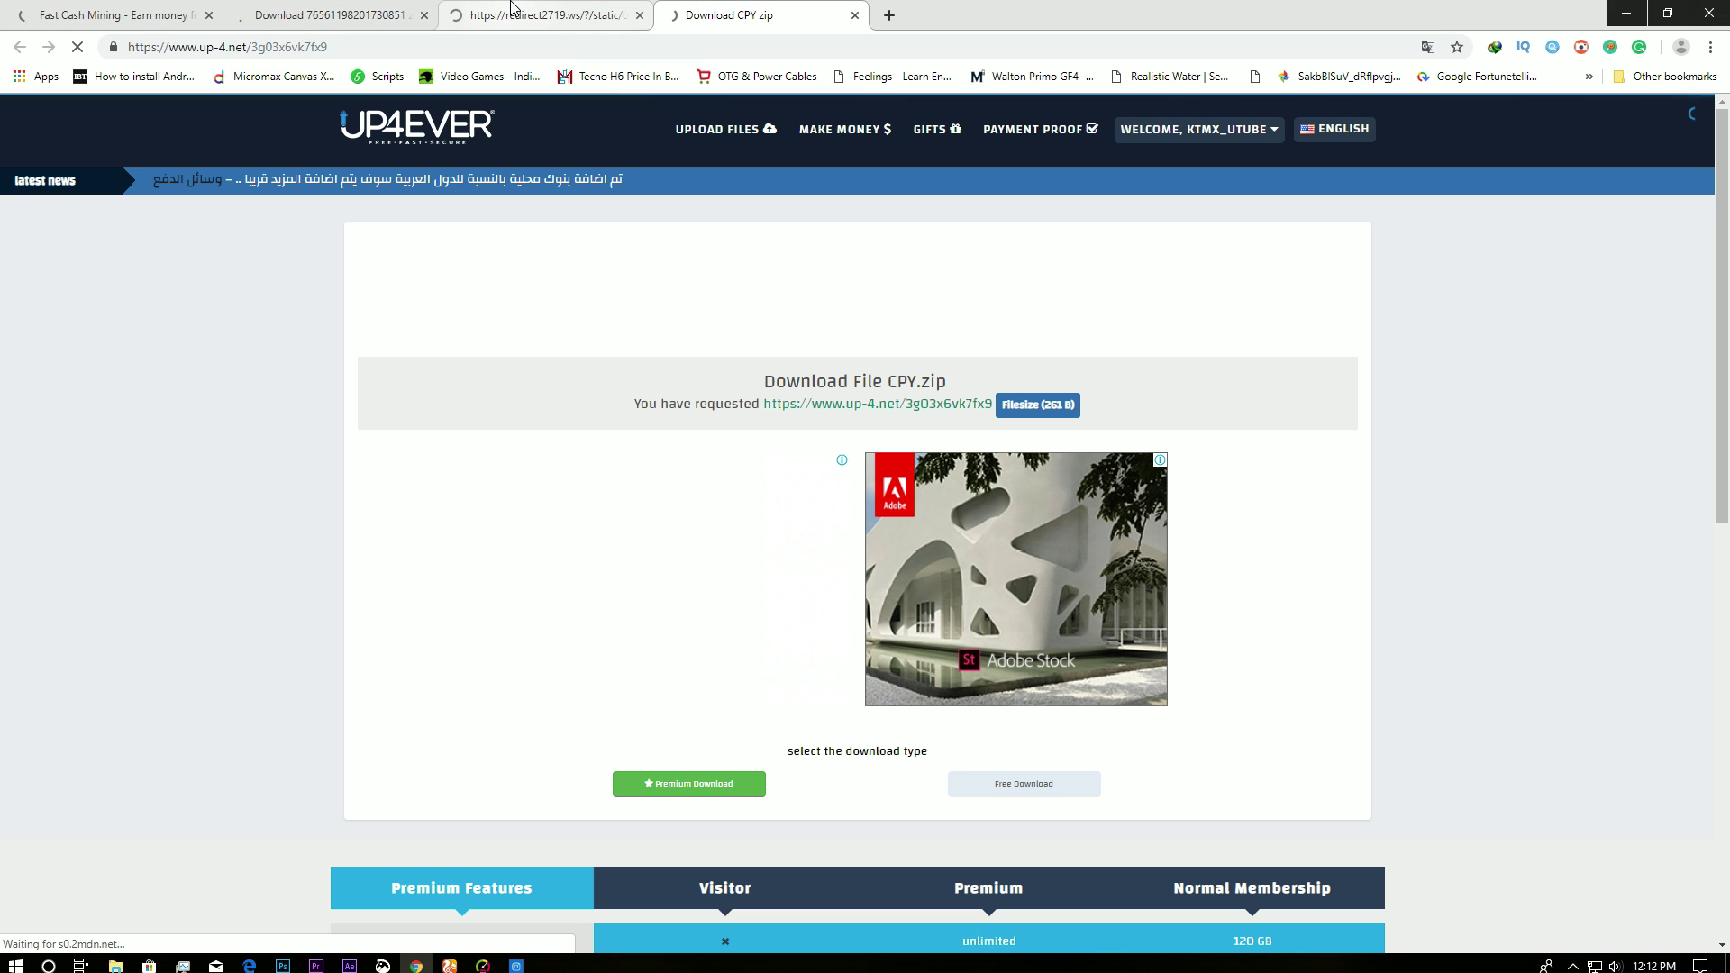
middle_click(469, 11)
middle_click(111, 9)
click(112, 9)
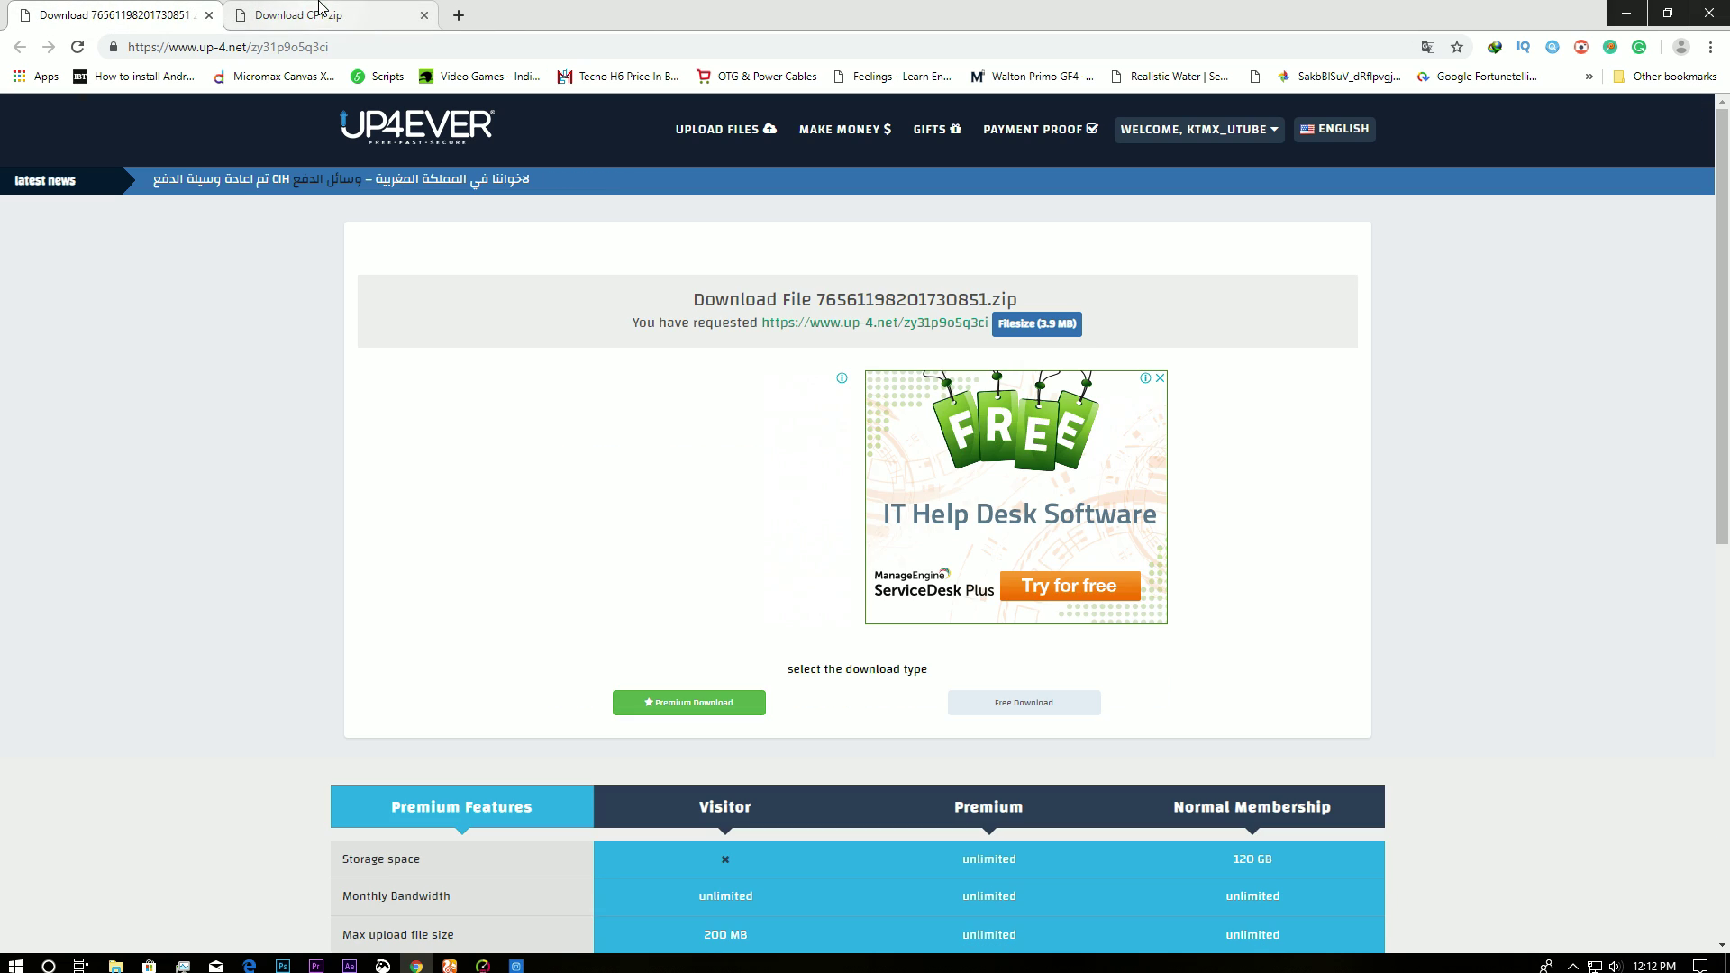
click(324, 12)
click(214, 11)
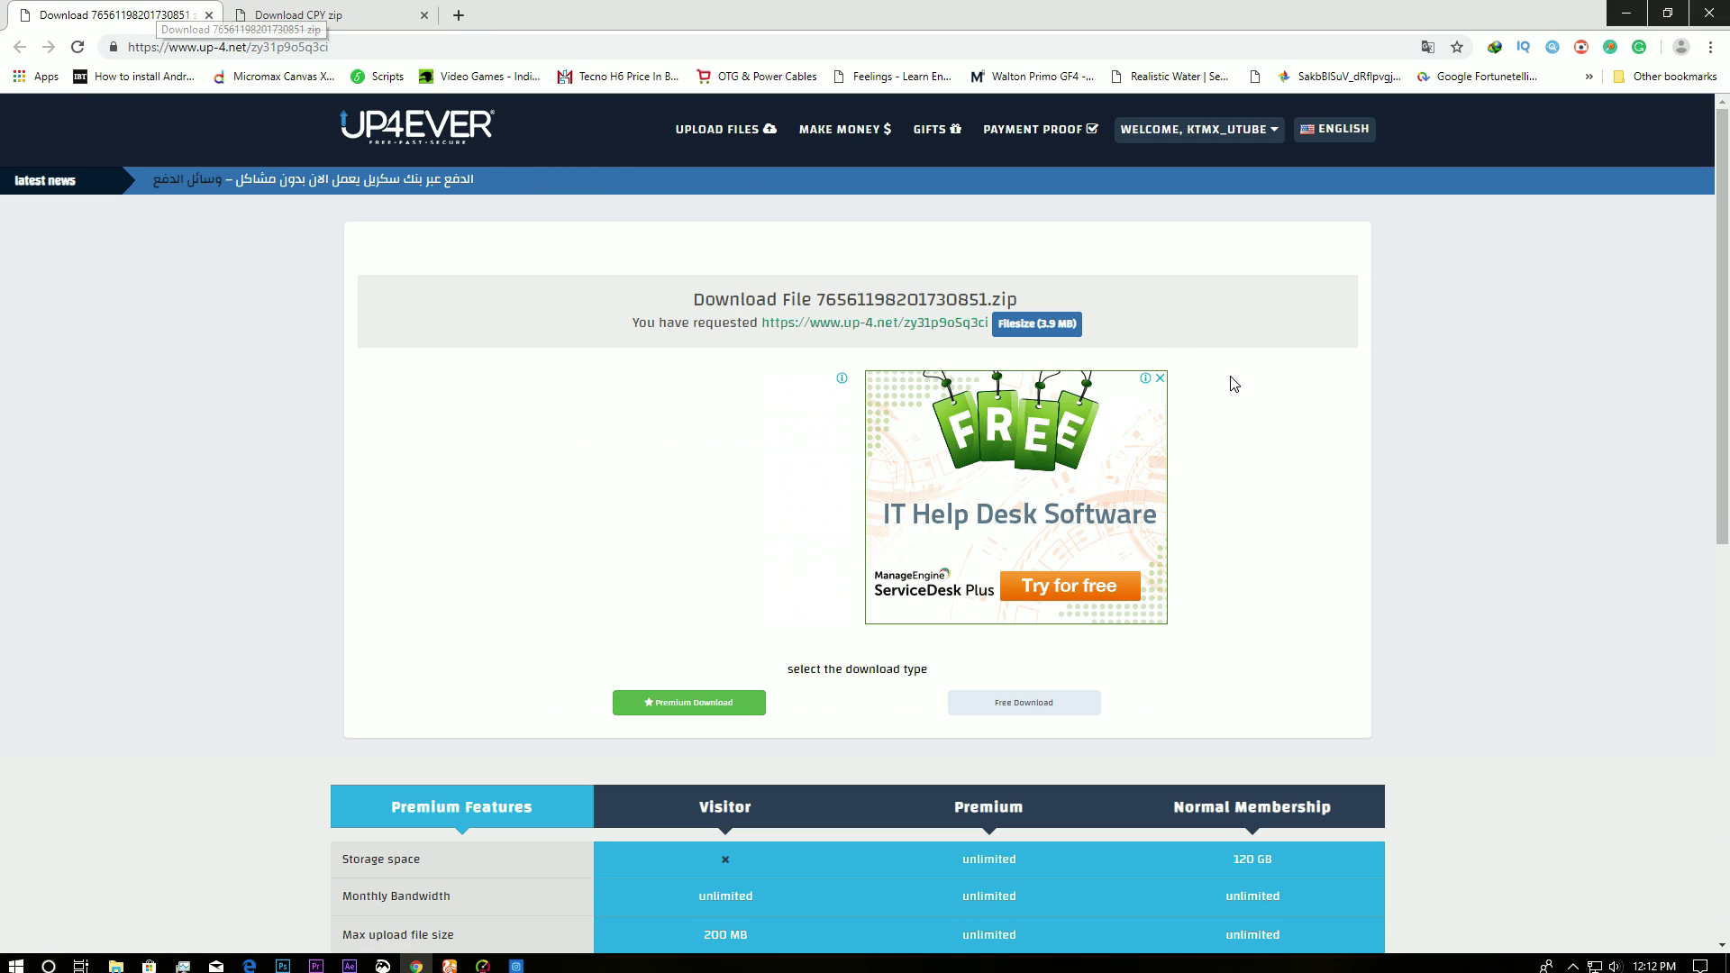
scroll(1030, 649, down, 1)
click(318, 10)
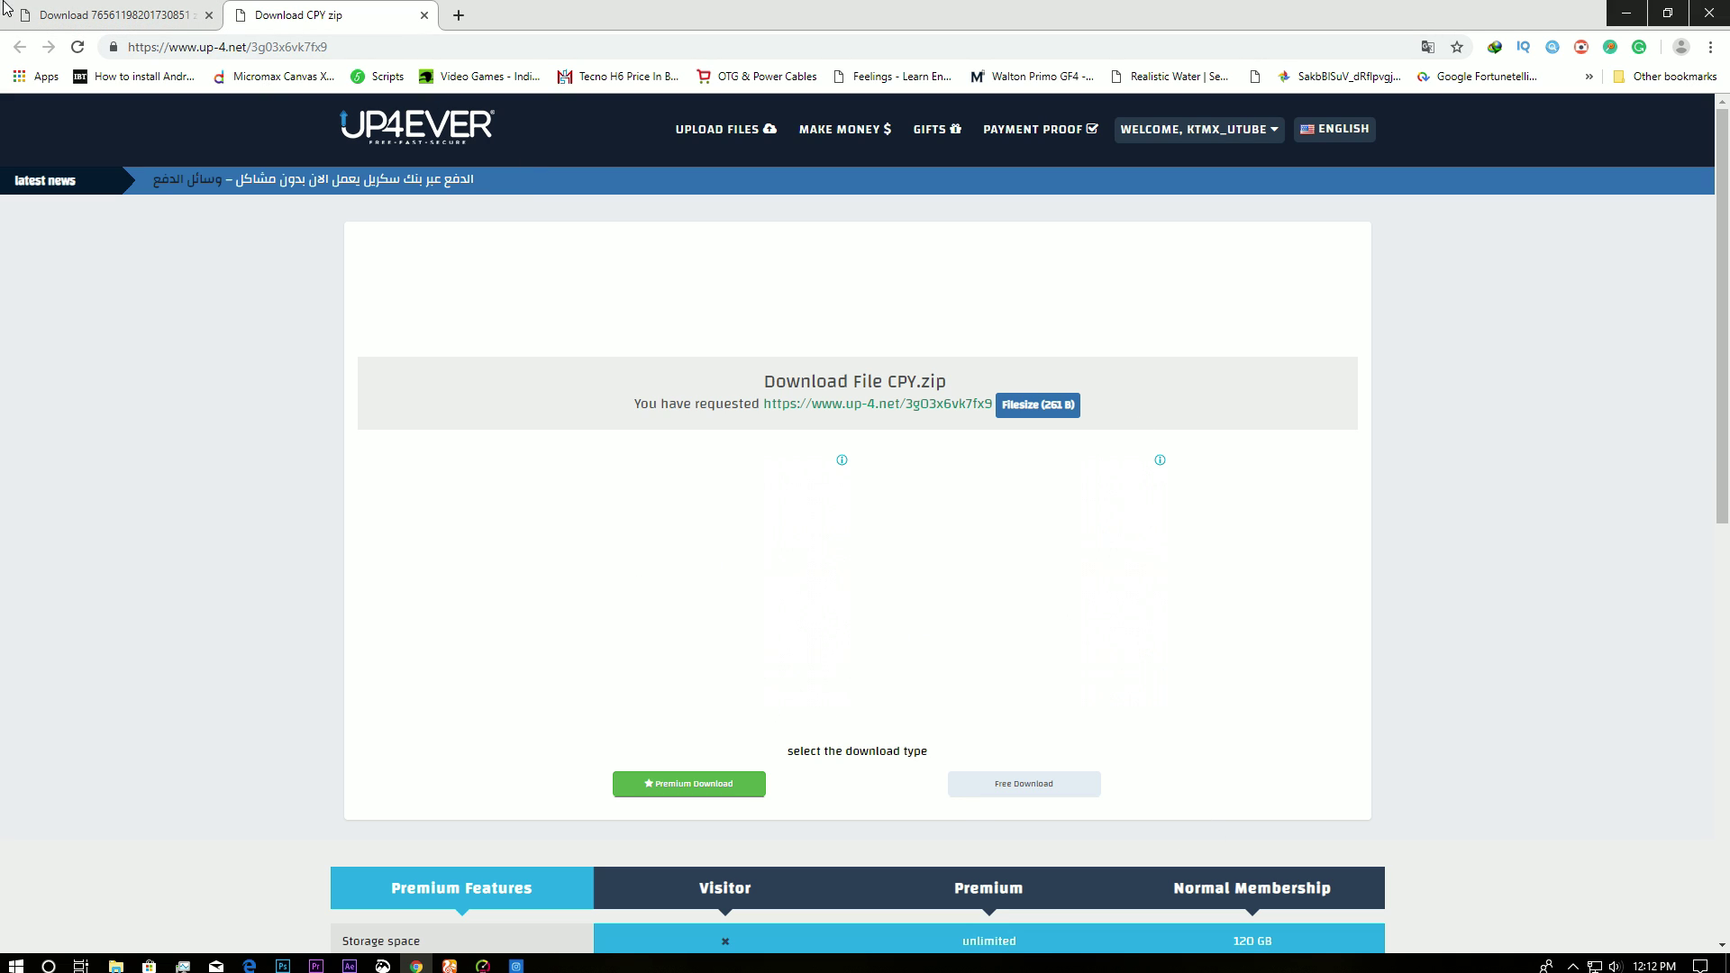
click(108, 15)
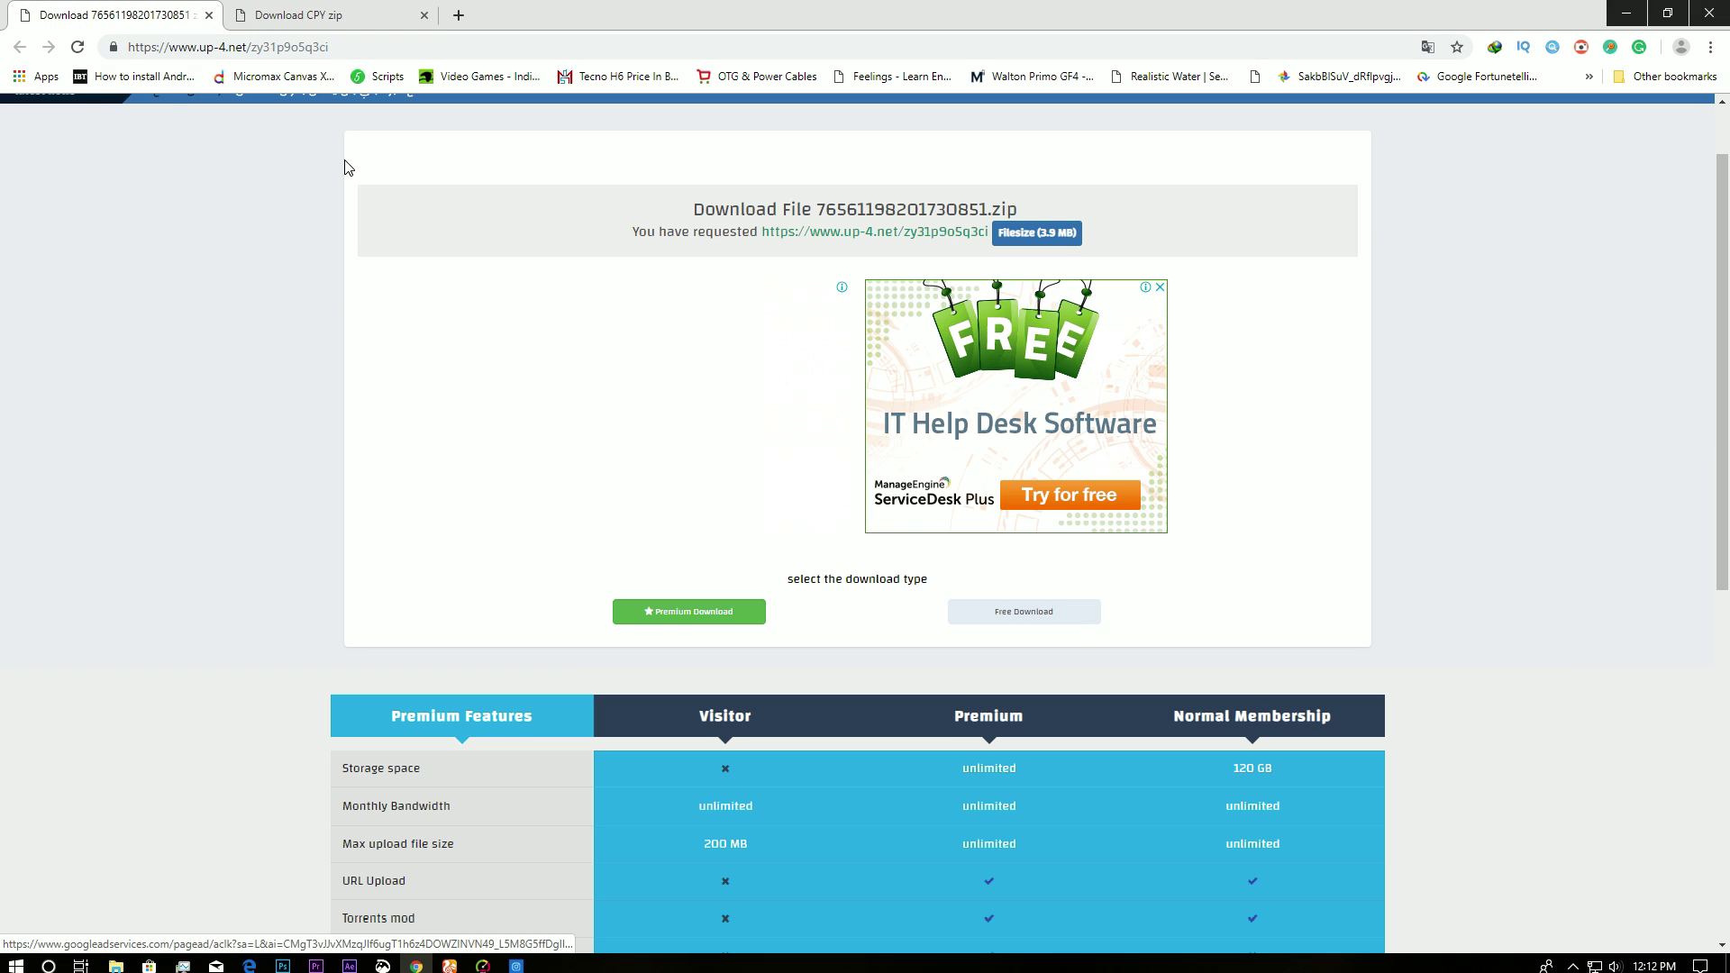
scroll(1034, 629, down, 3)
scroll(1035, 628, up, 4)
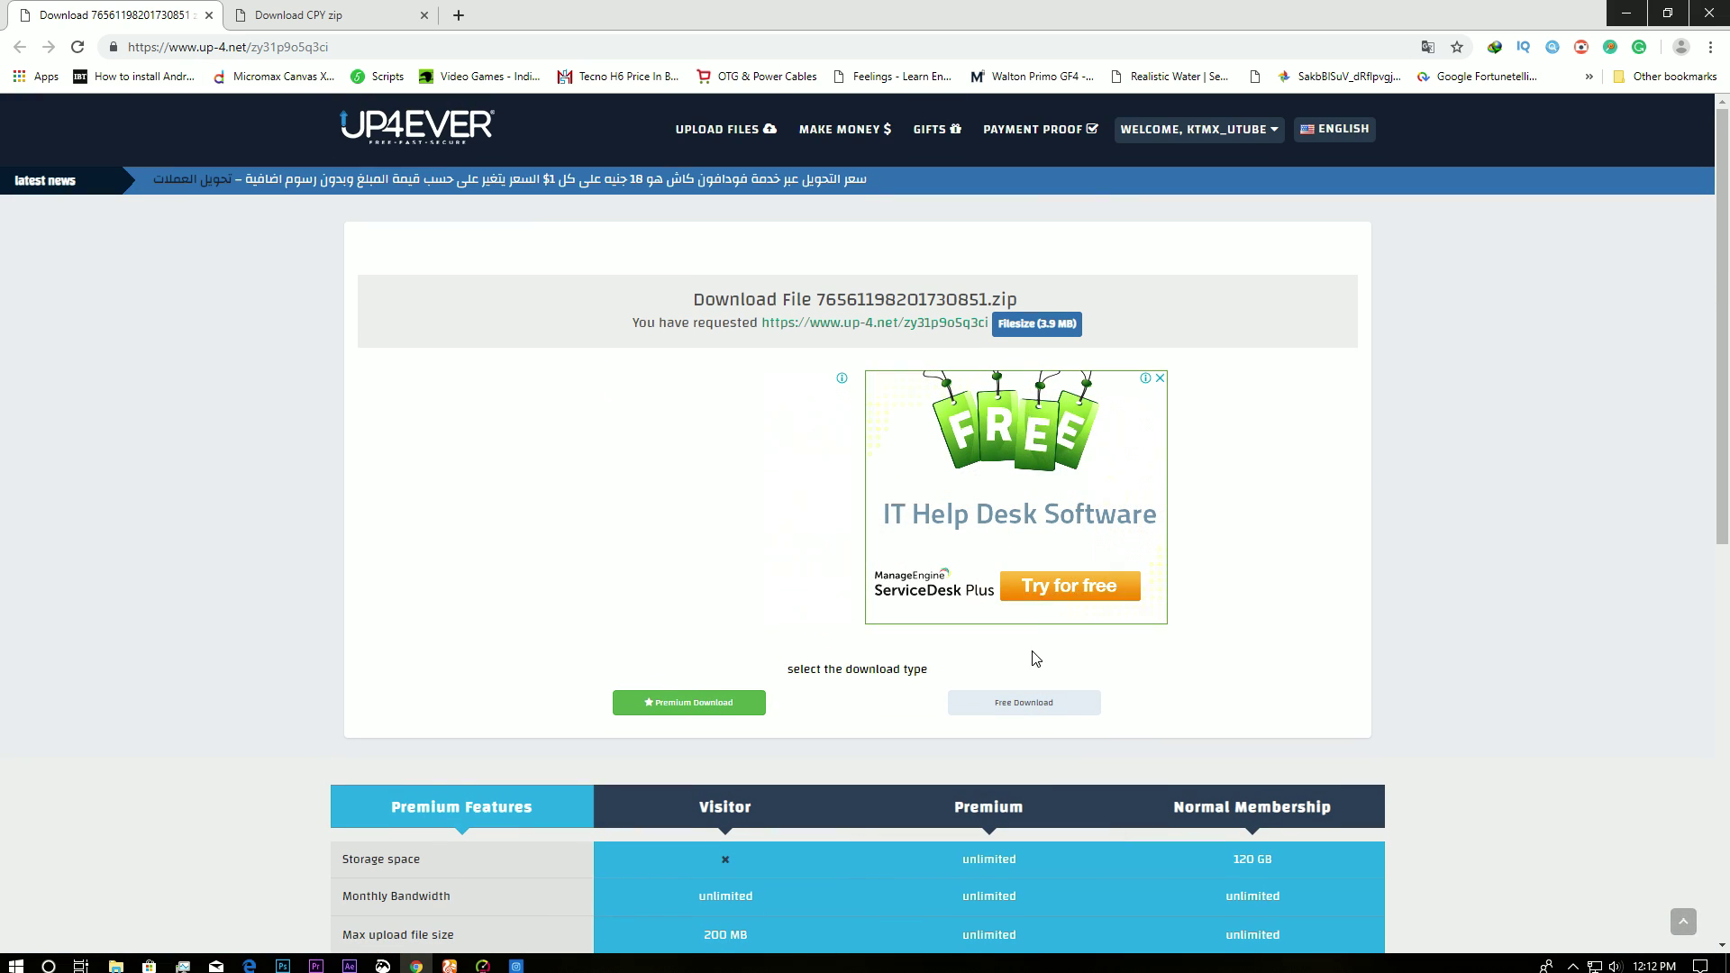
Step: Request the free download on both the save-file zip and CPY.zip pages
click(1063, 708)
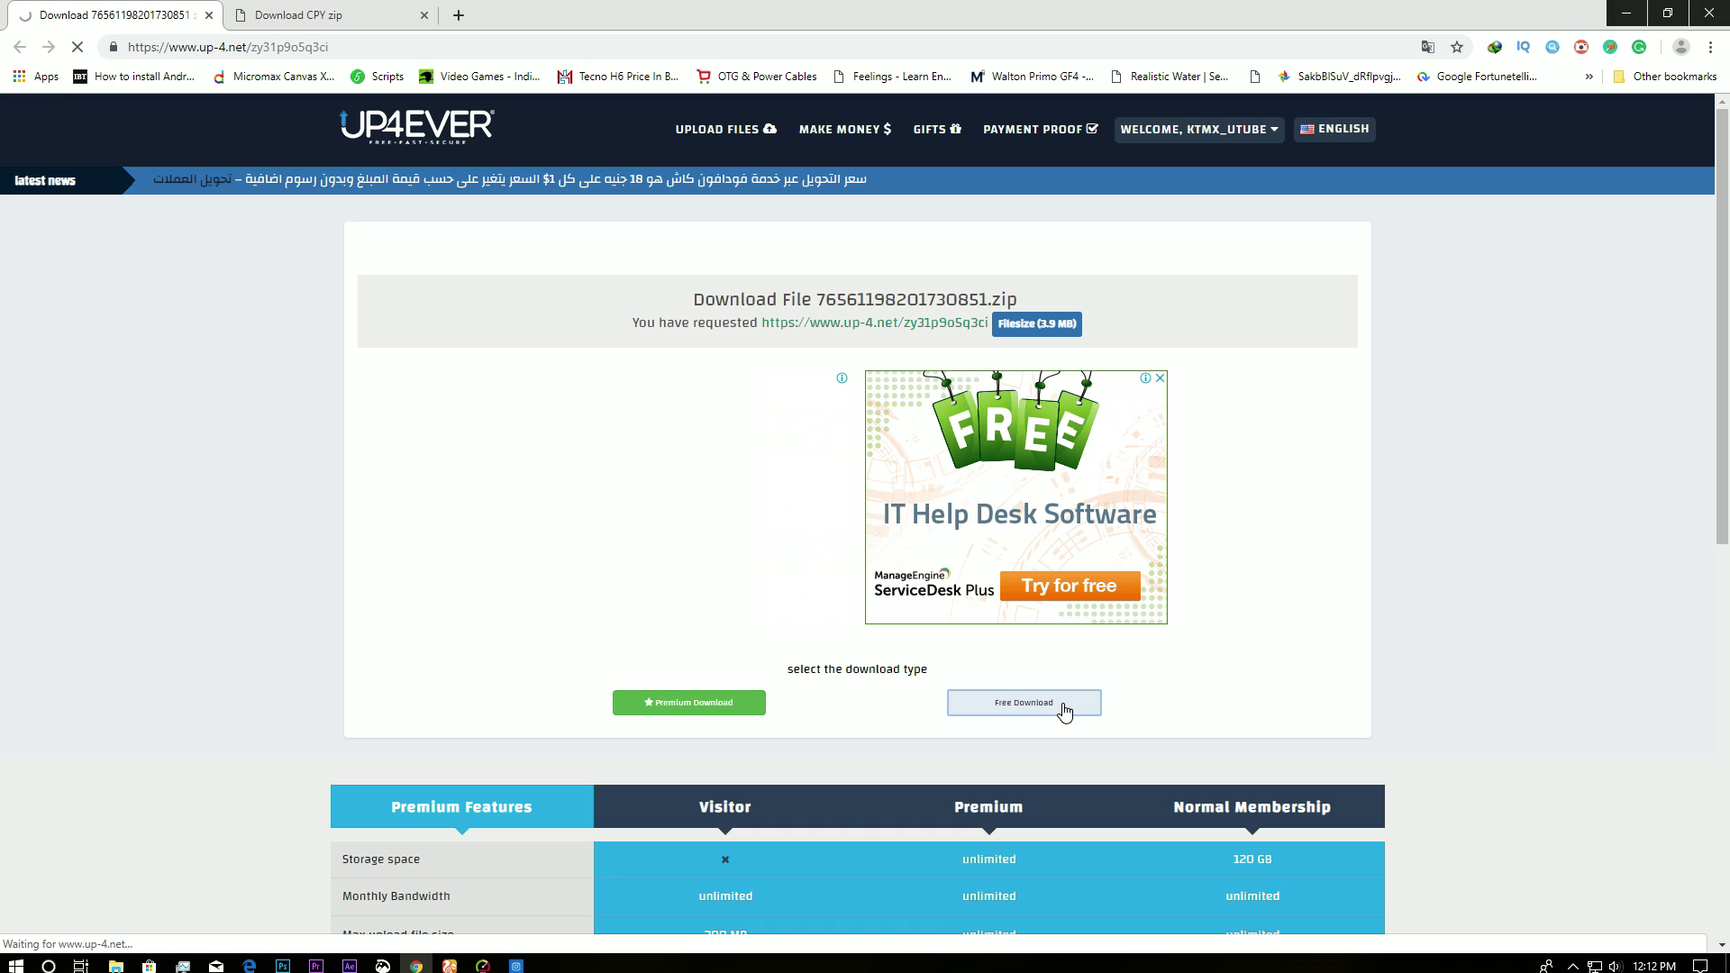
key(ctrl+Tab)
scroll(1054, 695, down, 1)
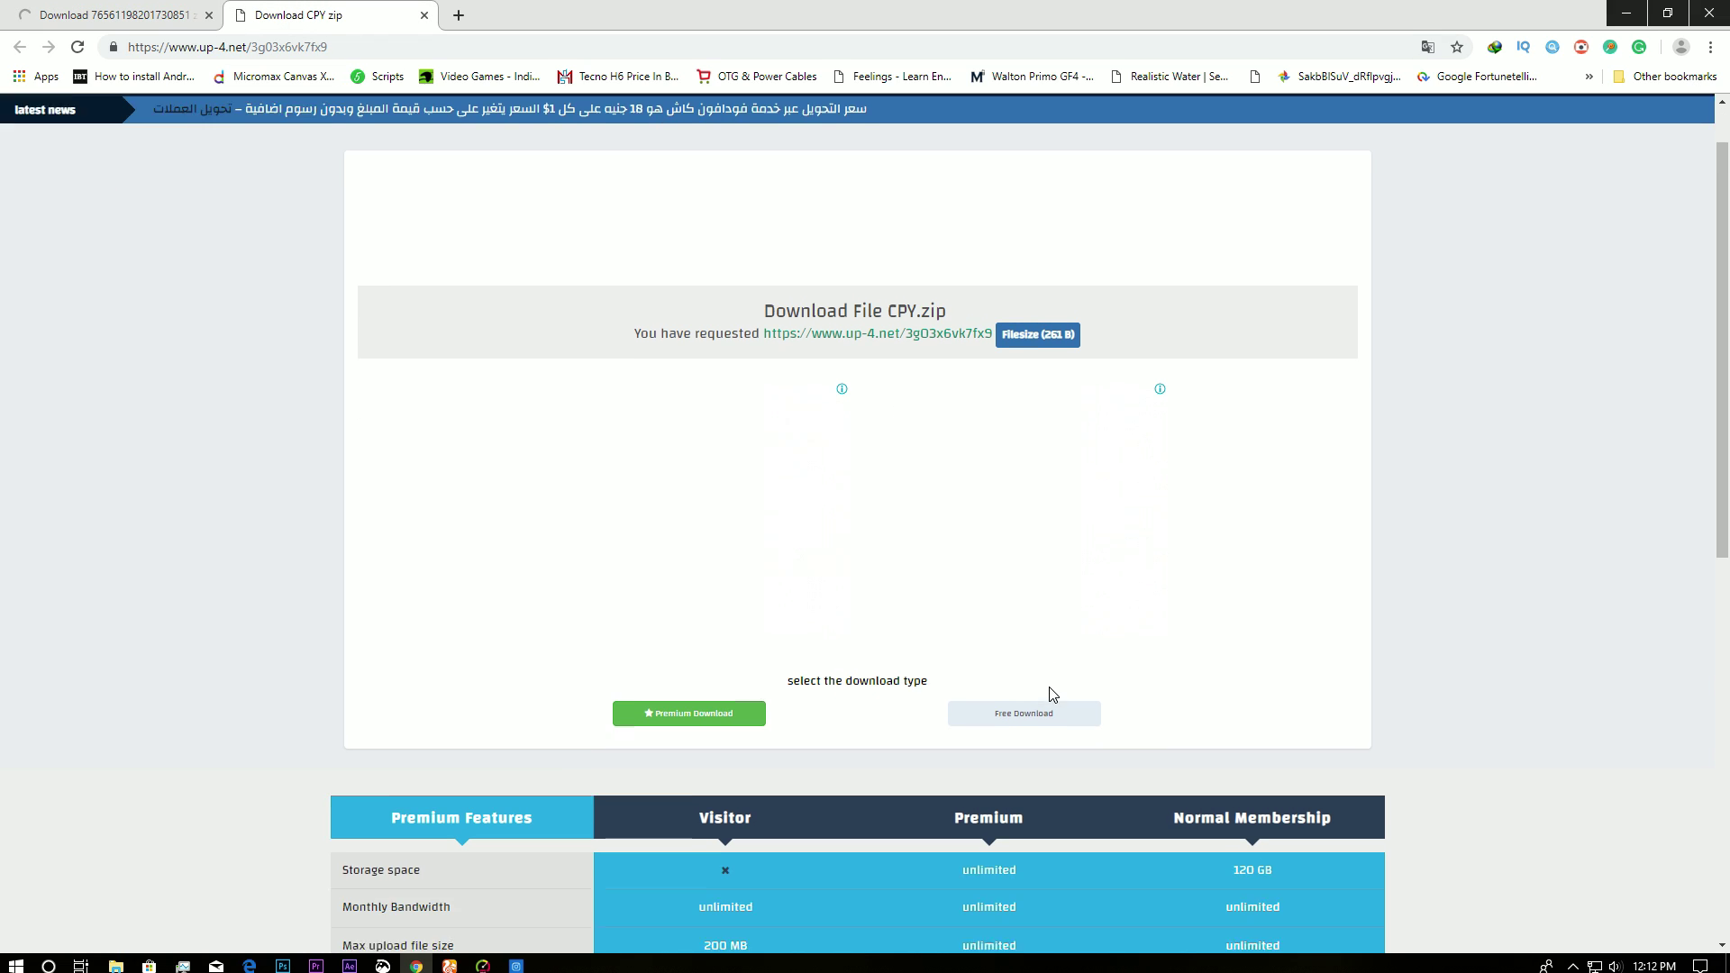
click(1045, 700)
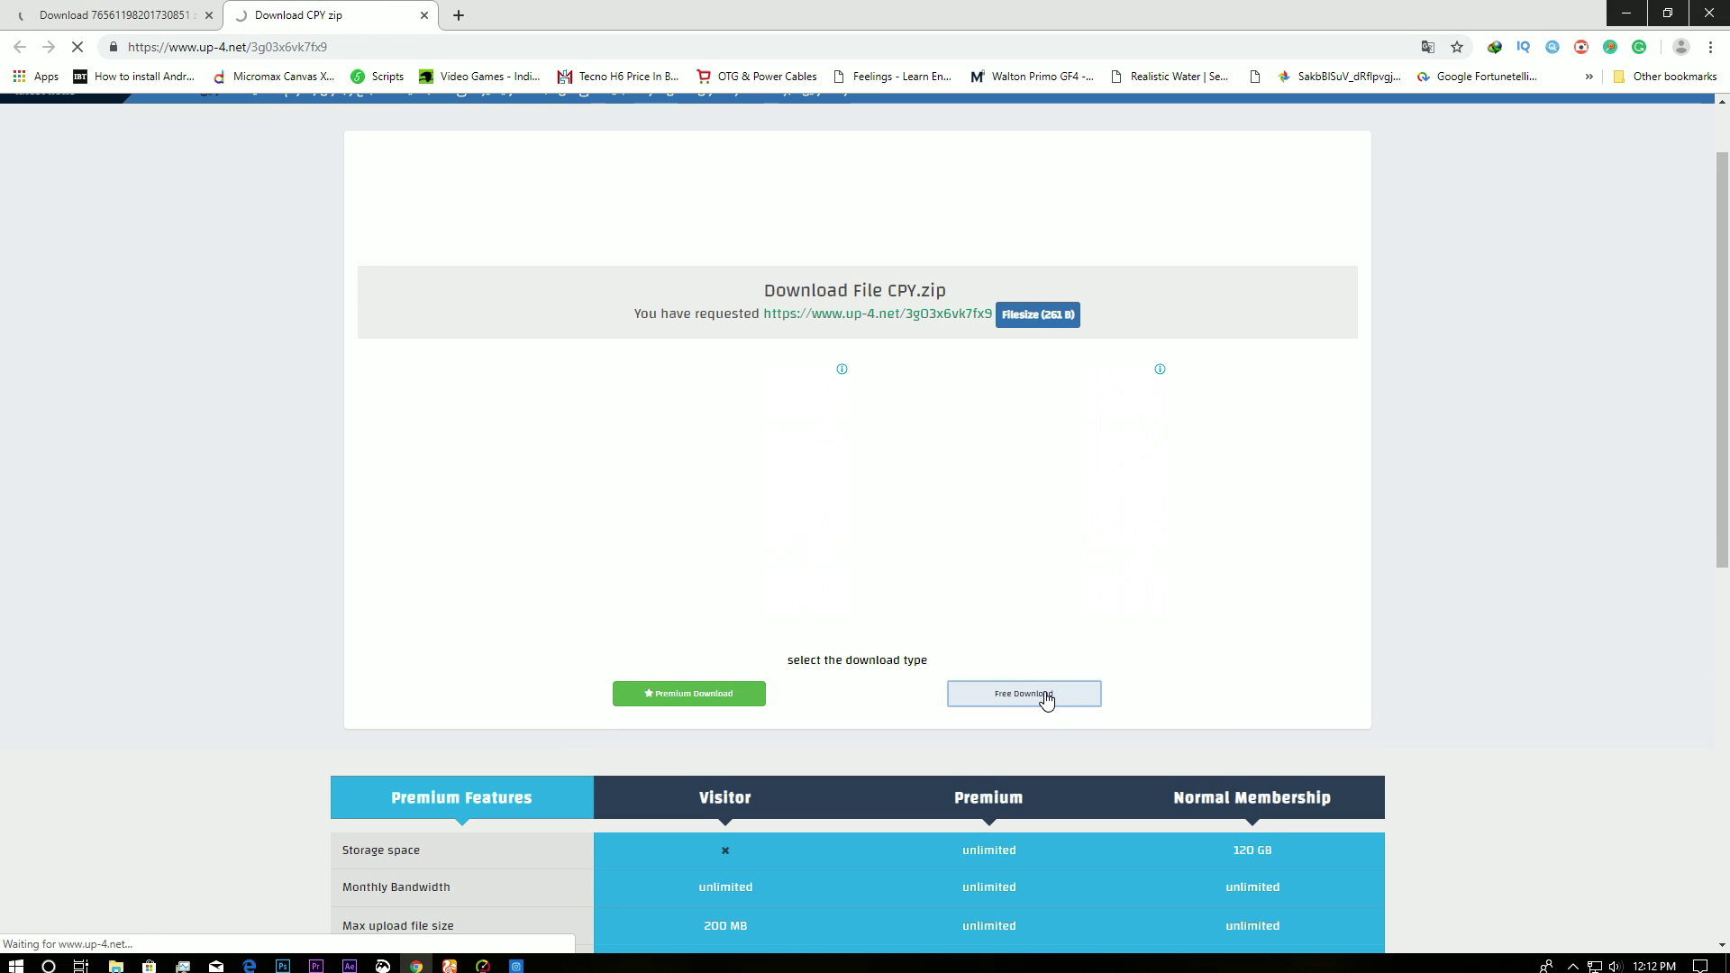
Step: Tick the 'I'm not a robot' reCAPTCHA on both download pages
click(126, 8)
scroll(587, 498, down, 5)
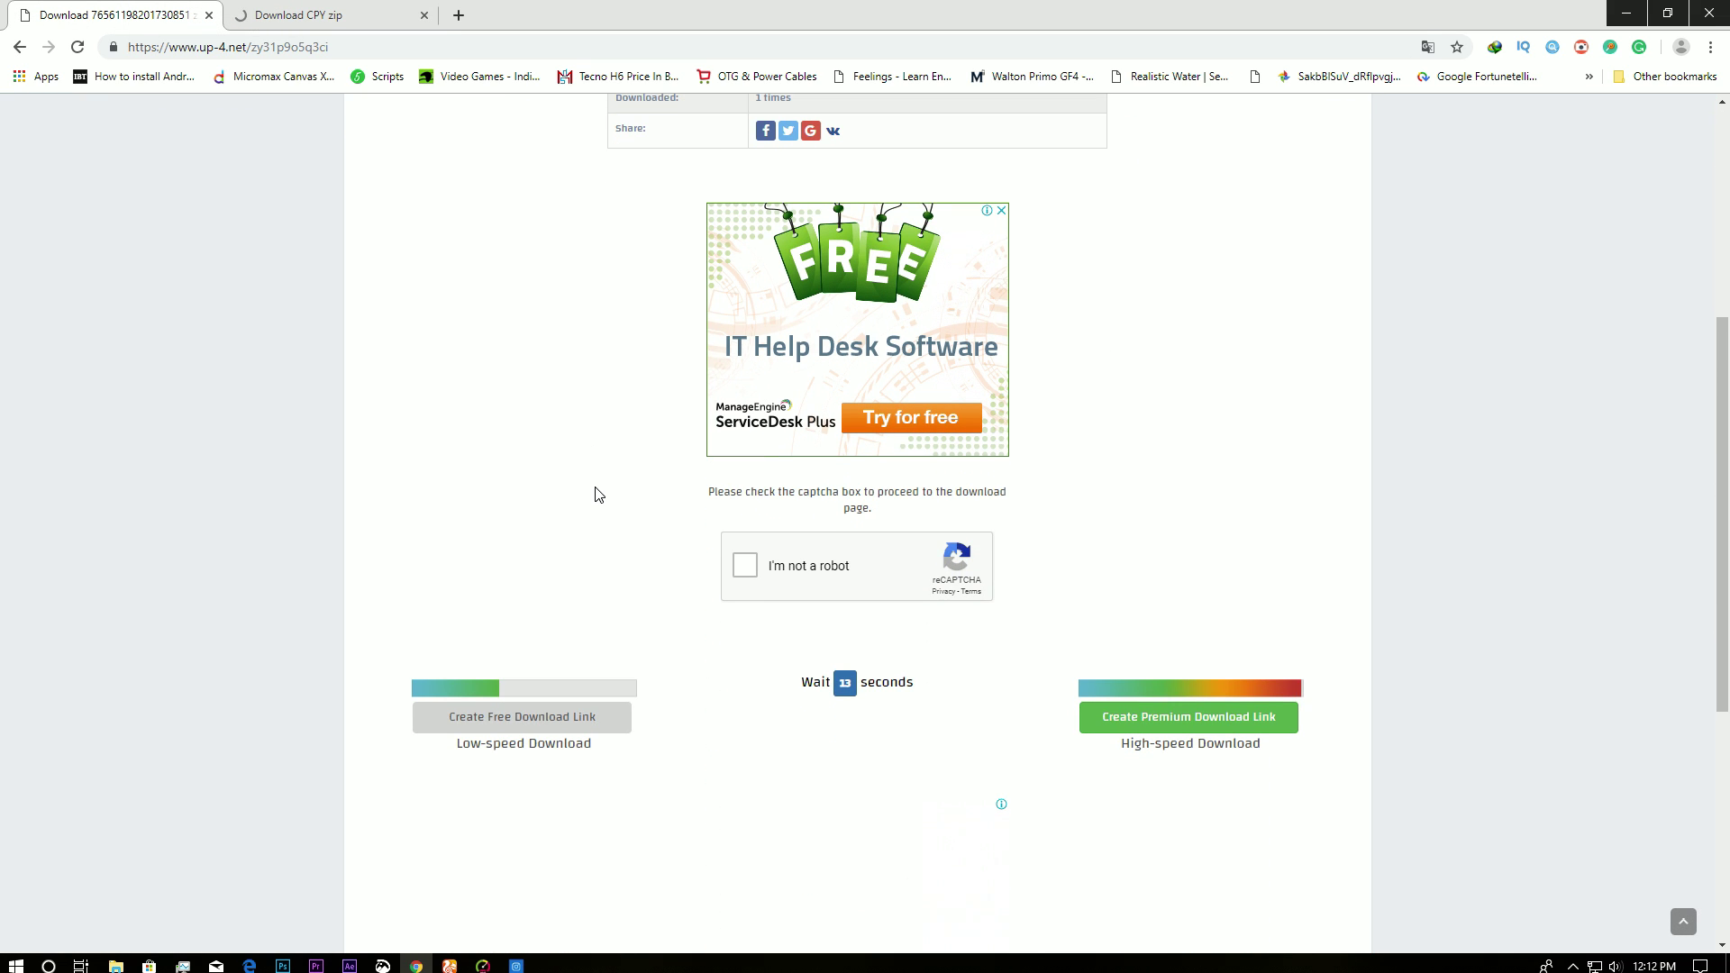
click(745, 565)
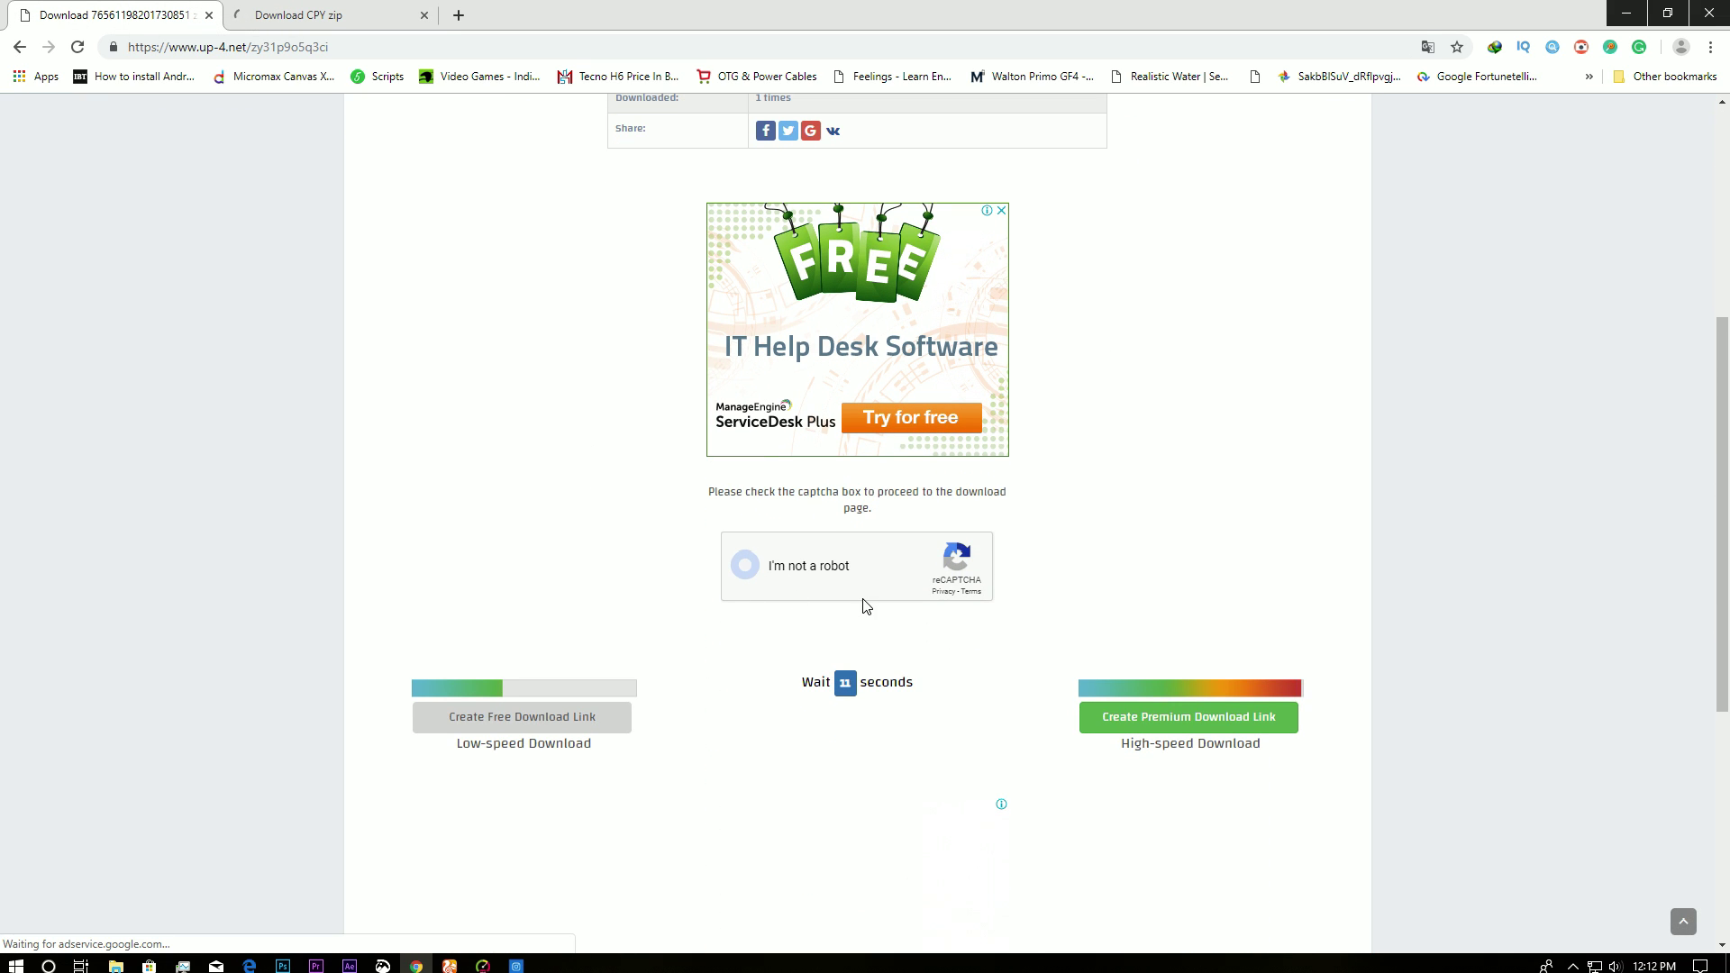
click(345, 13)
scroll(821, 649, down, 5)
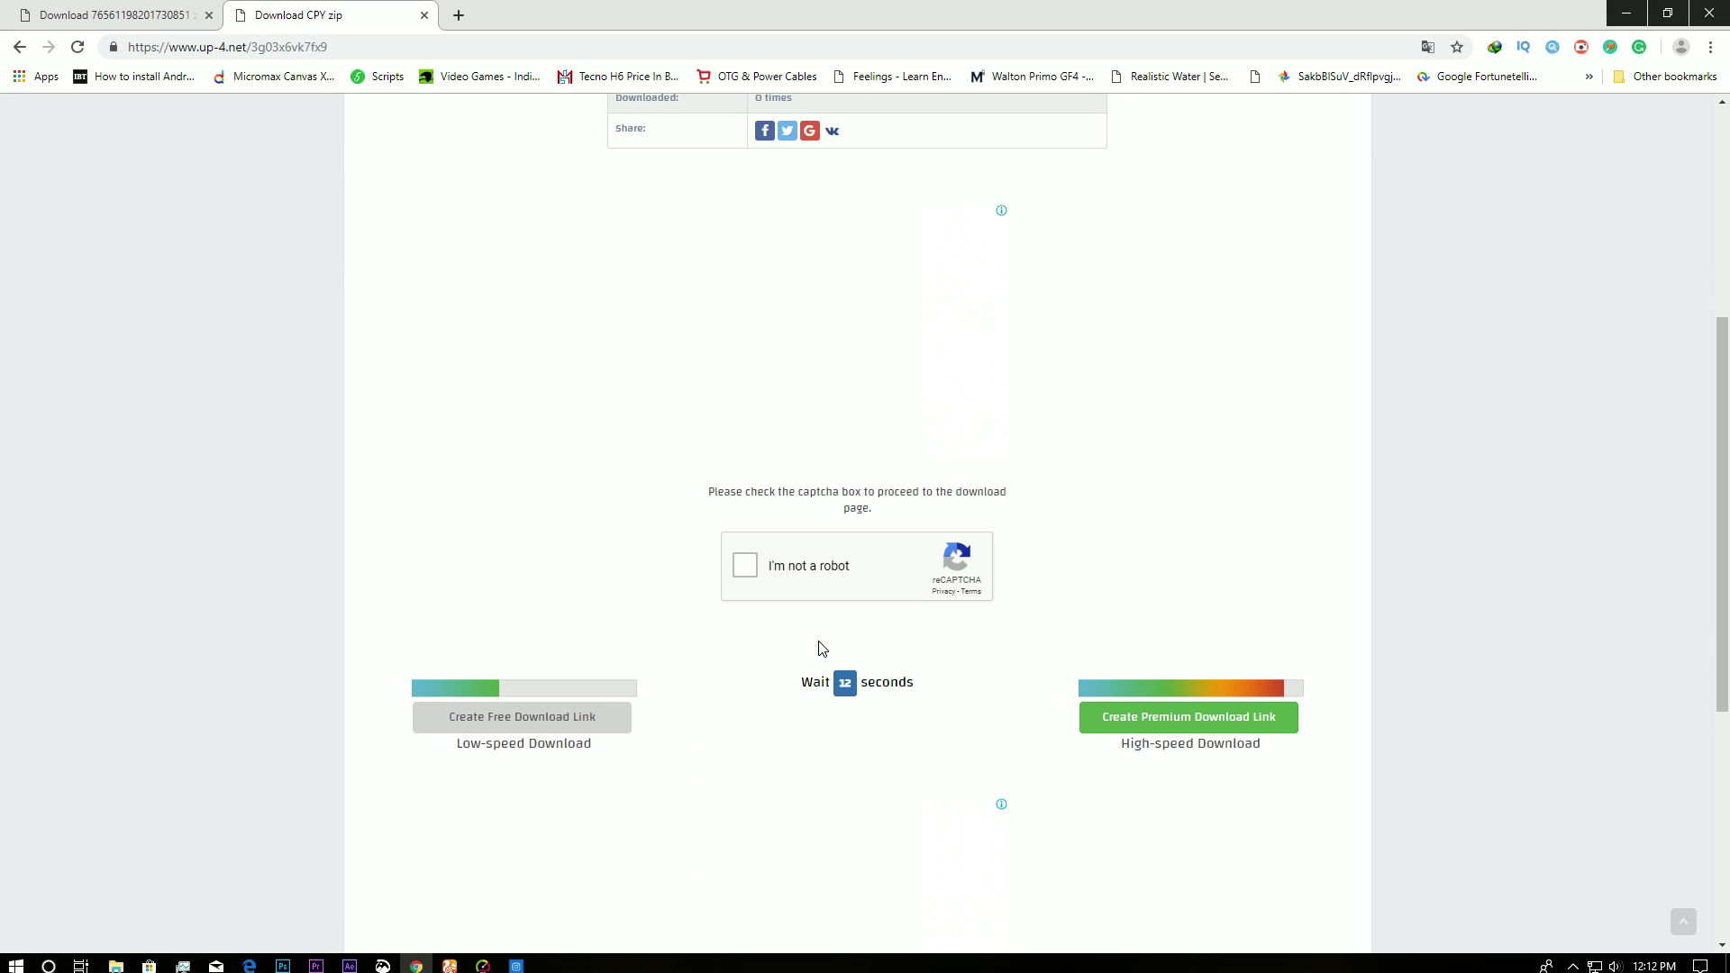
click(780, 587)
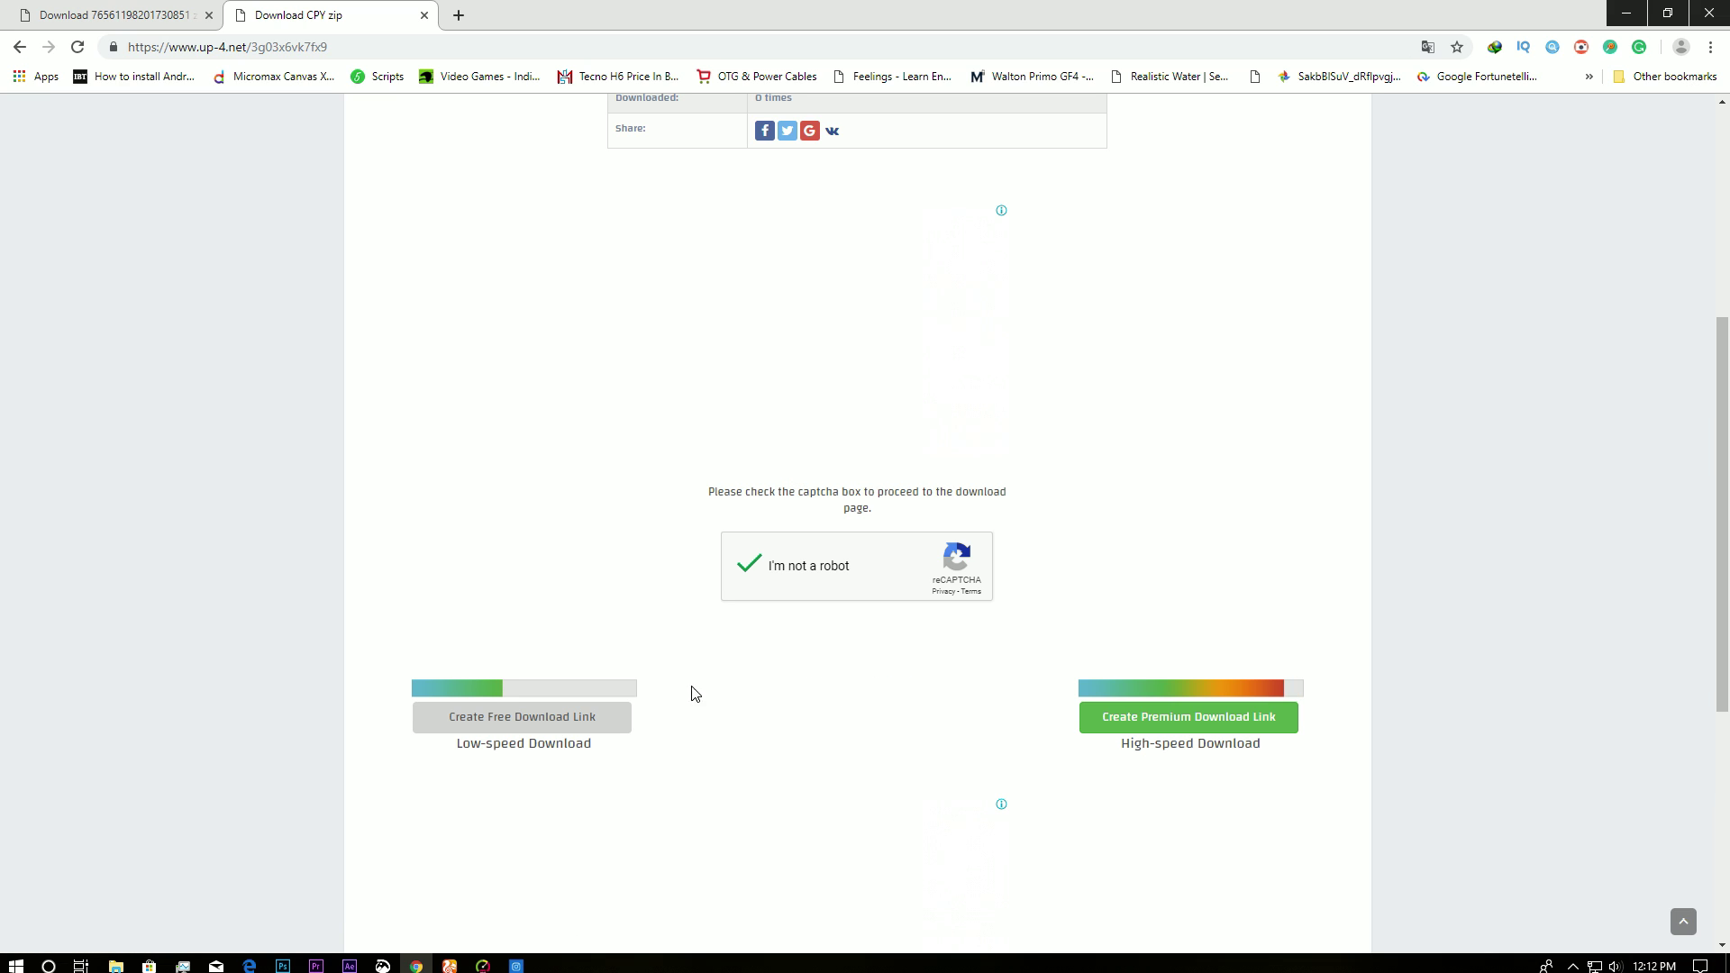
Step: Create the free download links for CPY.zip and the save-file zip
click(490, 723)
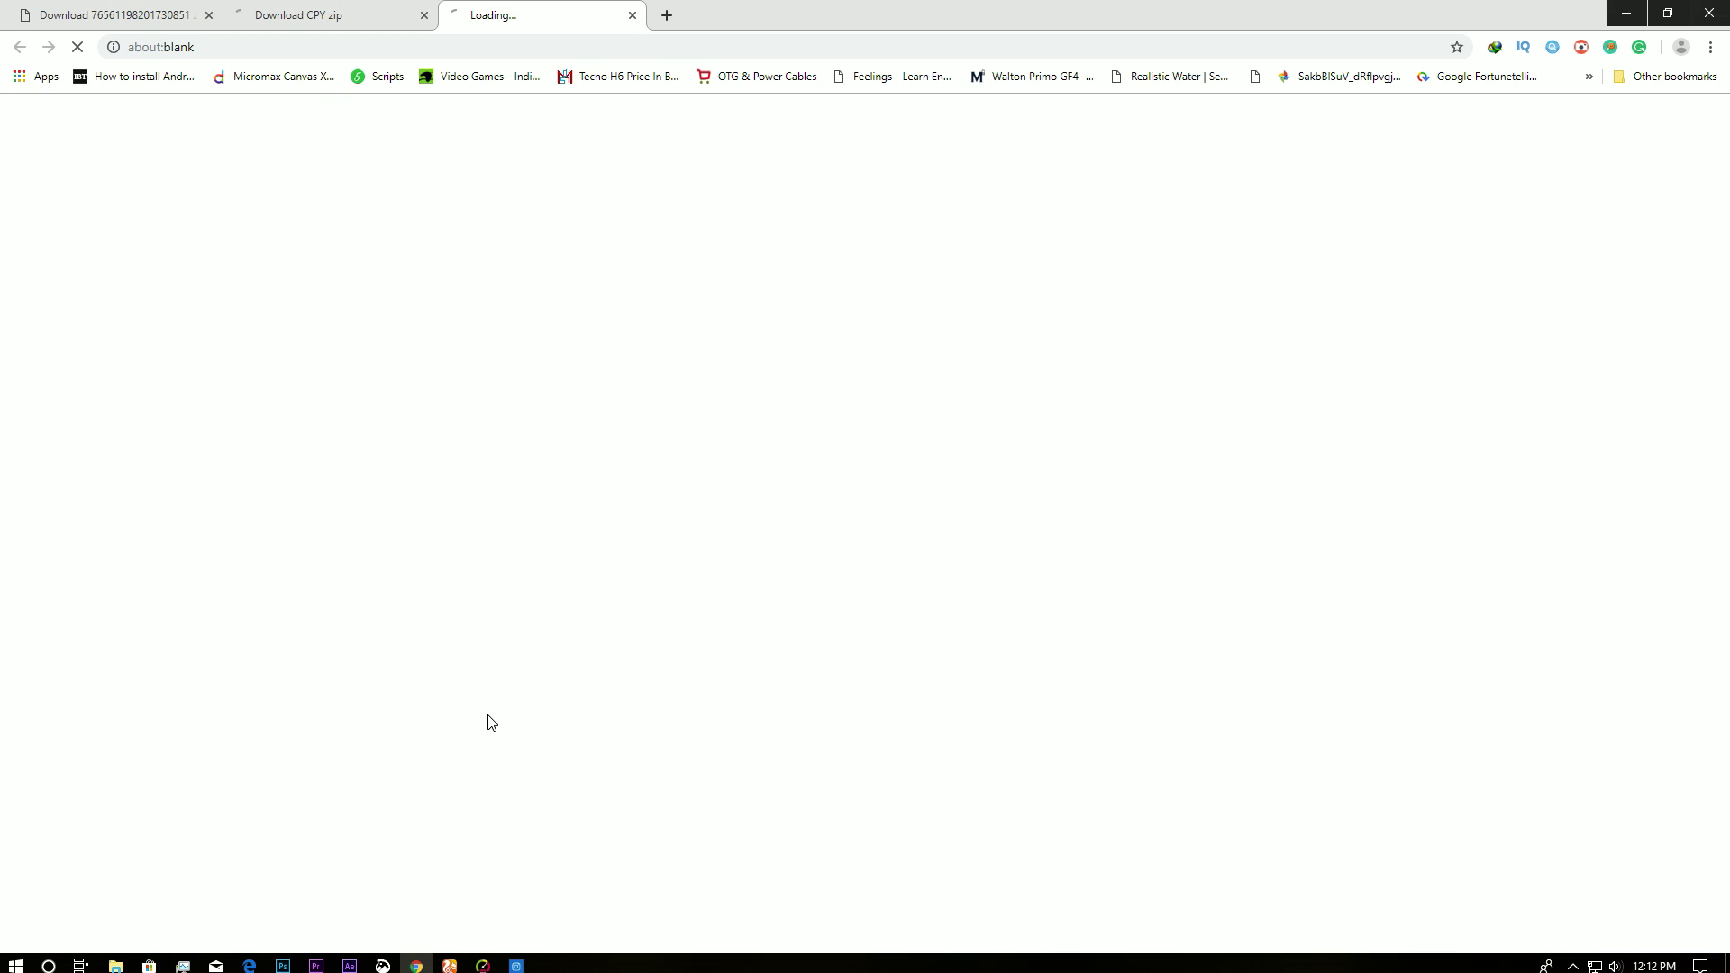
click(309, 14)
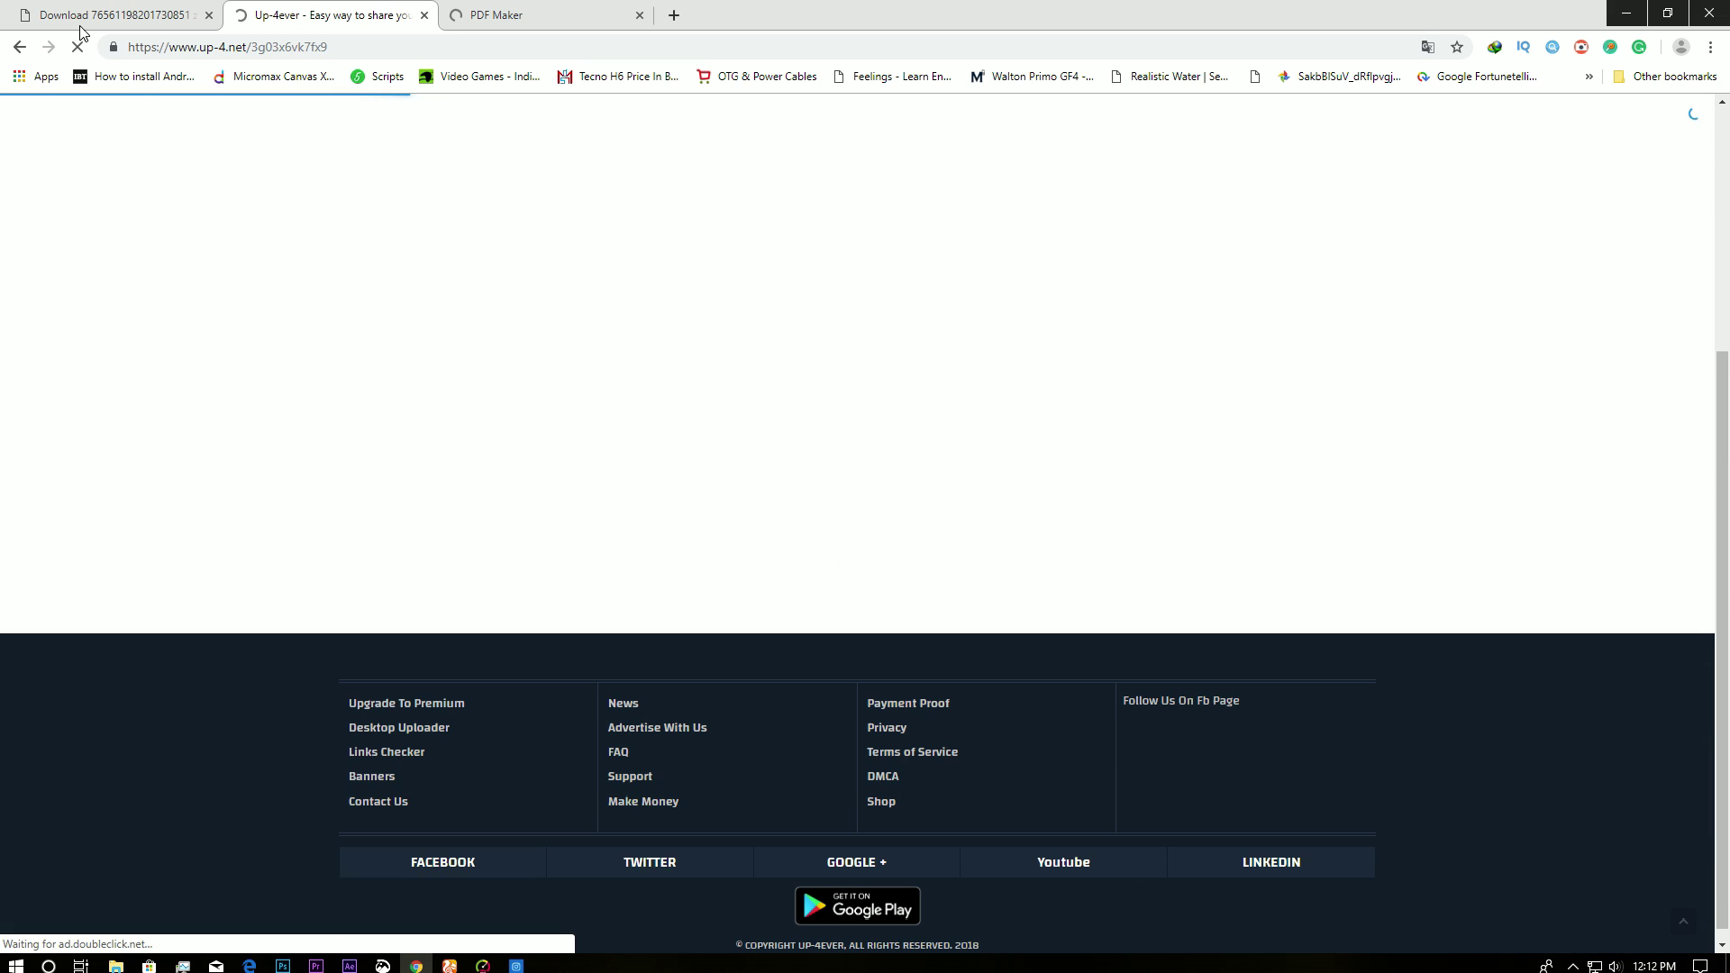
click(99, 14)
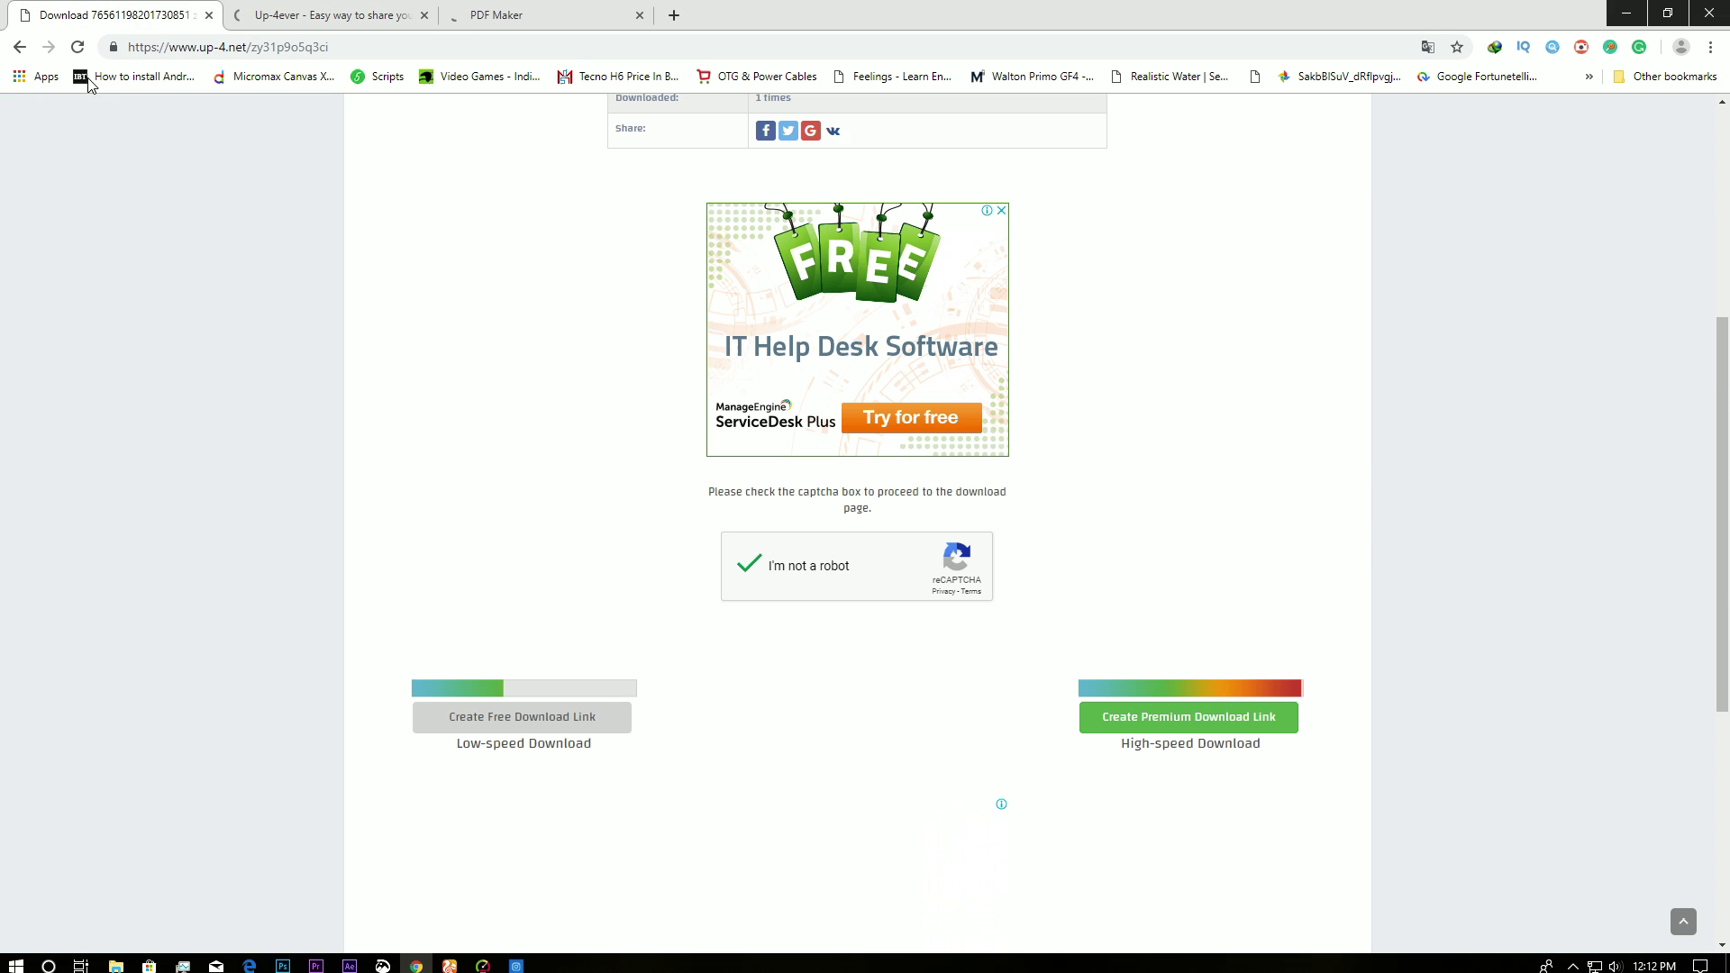
click(550, 717)
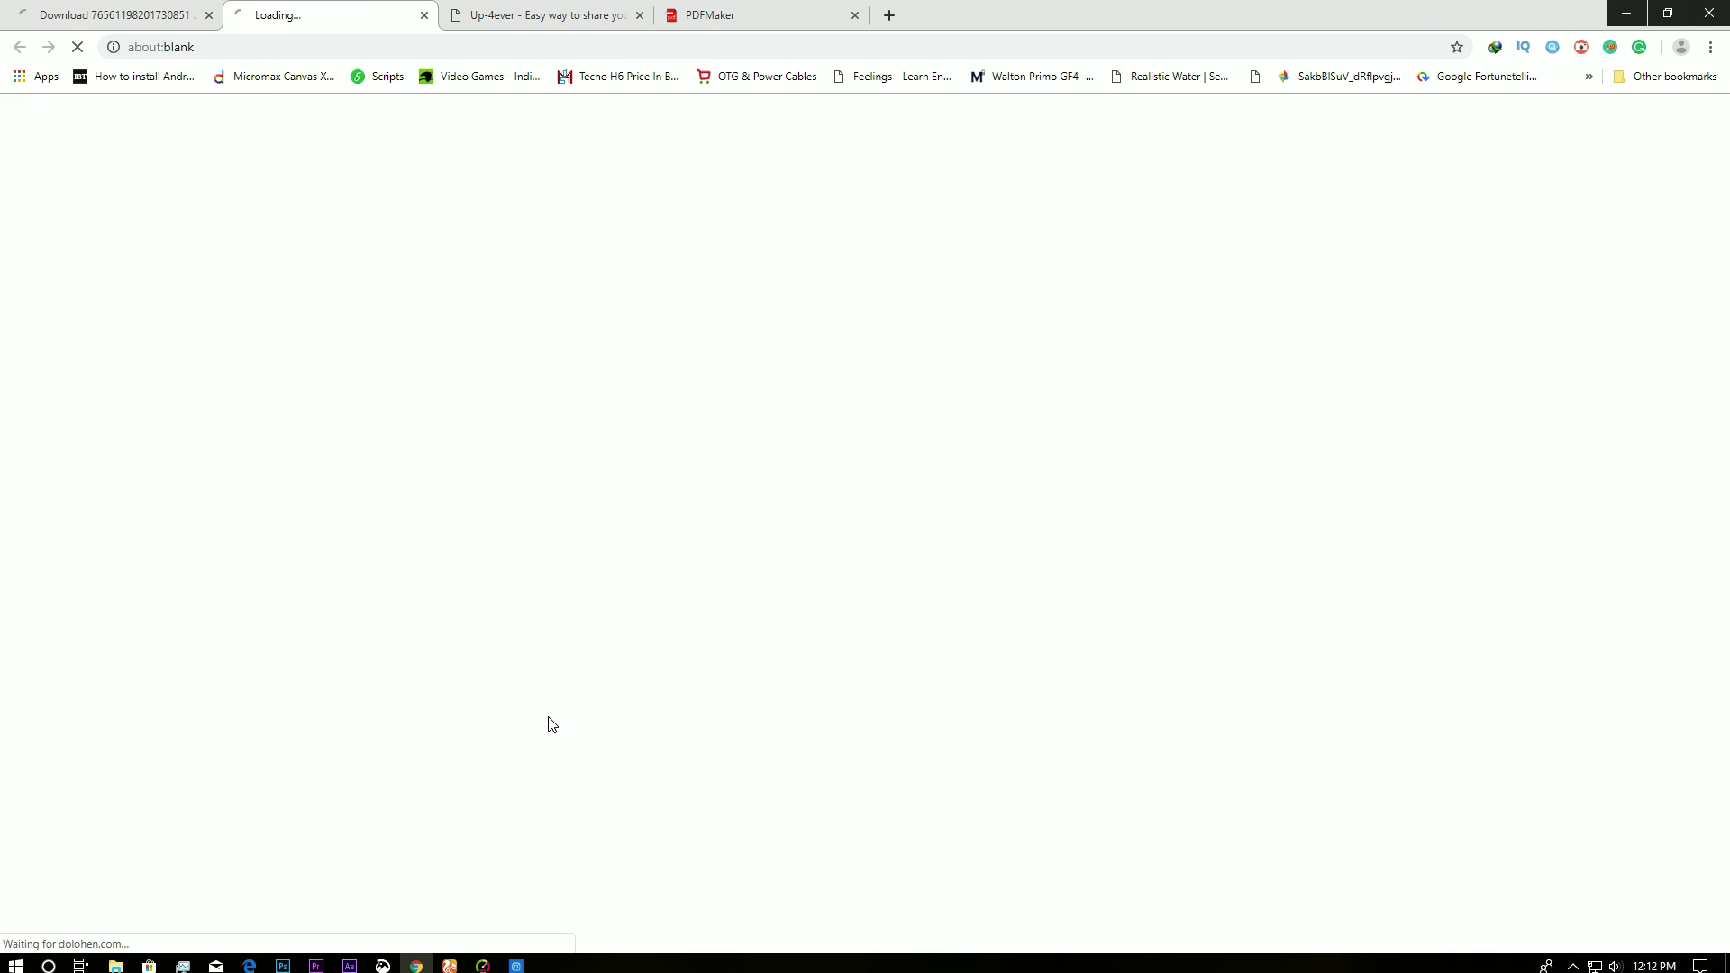
Step: Finish downloading the 261-byte CPY.zip to drive E
click(60, 5)
scroll(568, 535, down, 5)
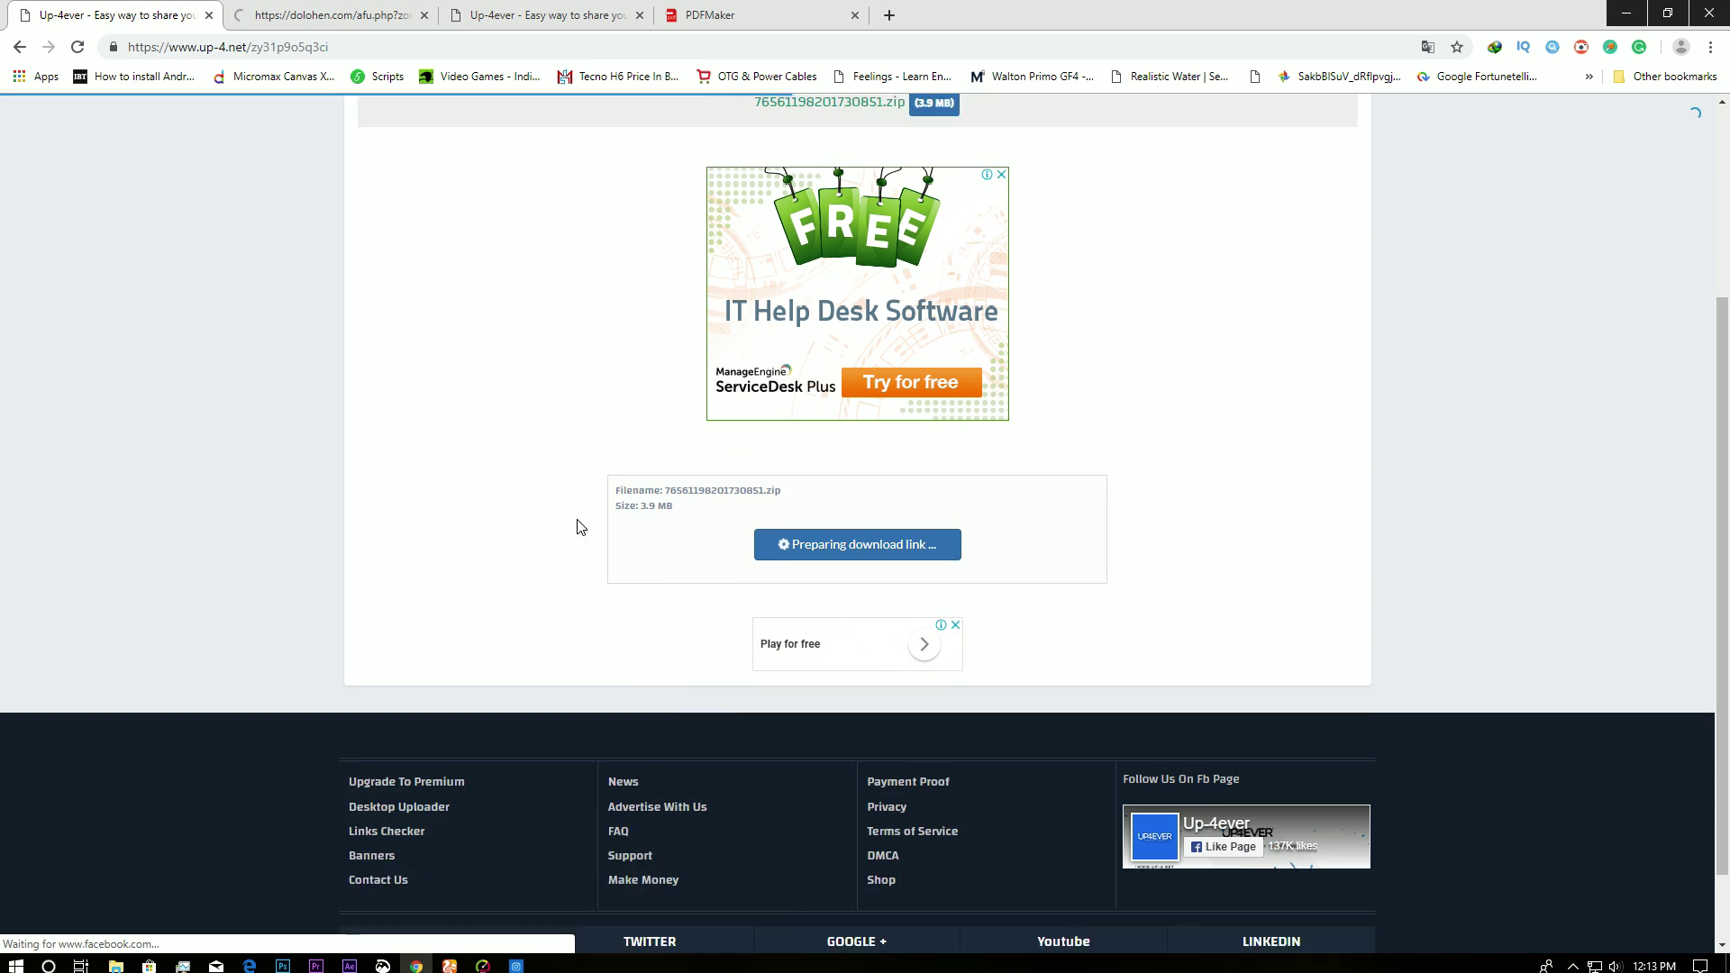
scroll(578, 532, down, 3)
scroll(571, 478, up, 4)
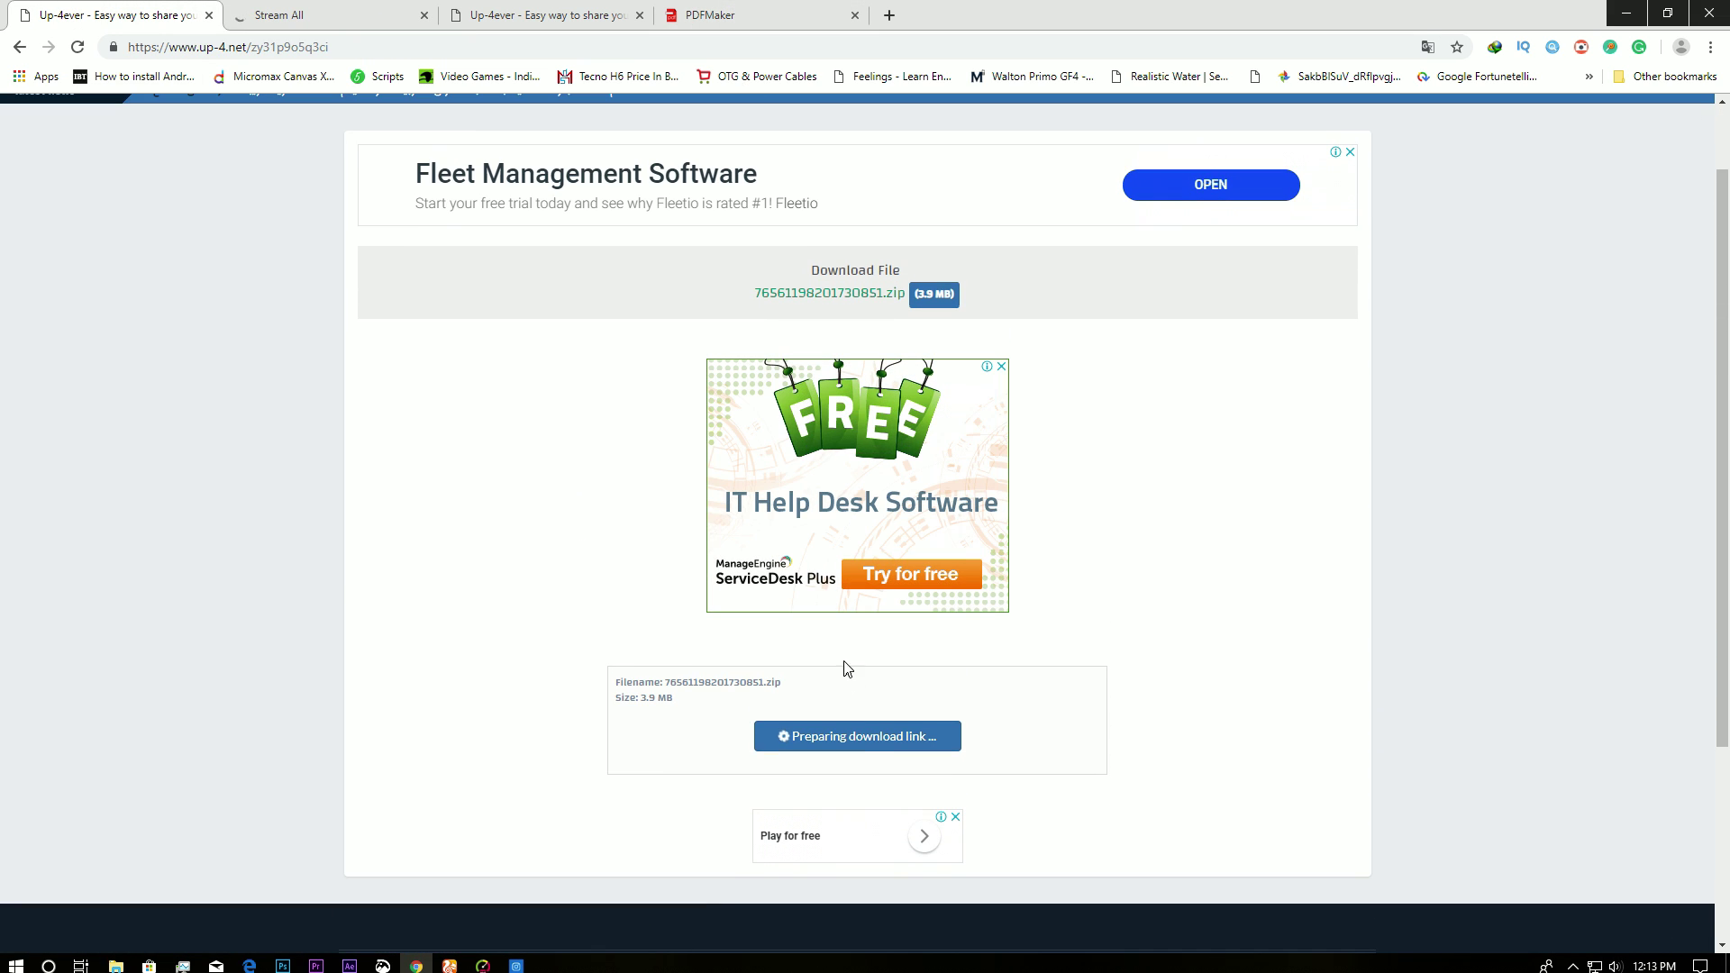
scroll(863, 762, down, 2)
click(540, 15)
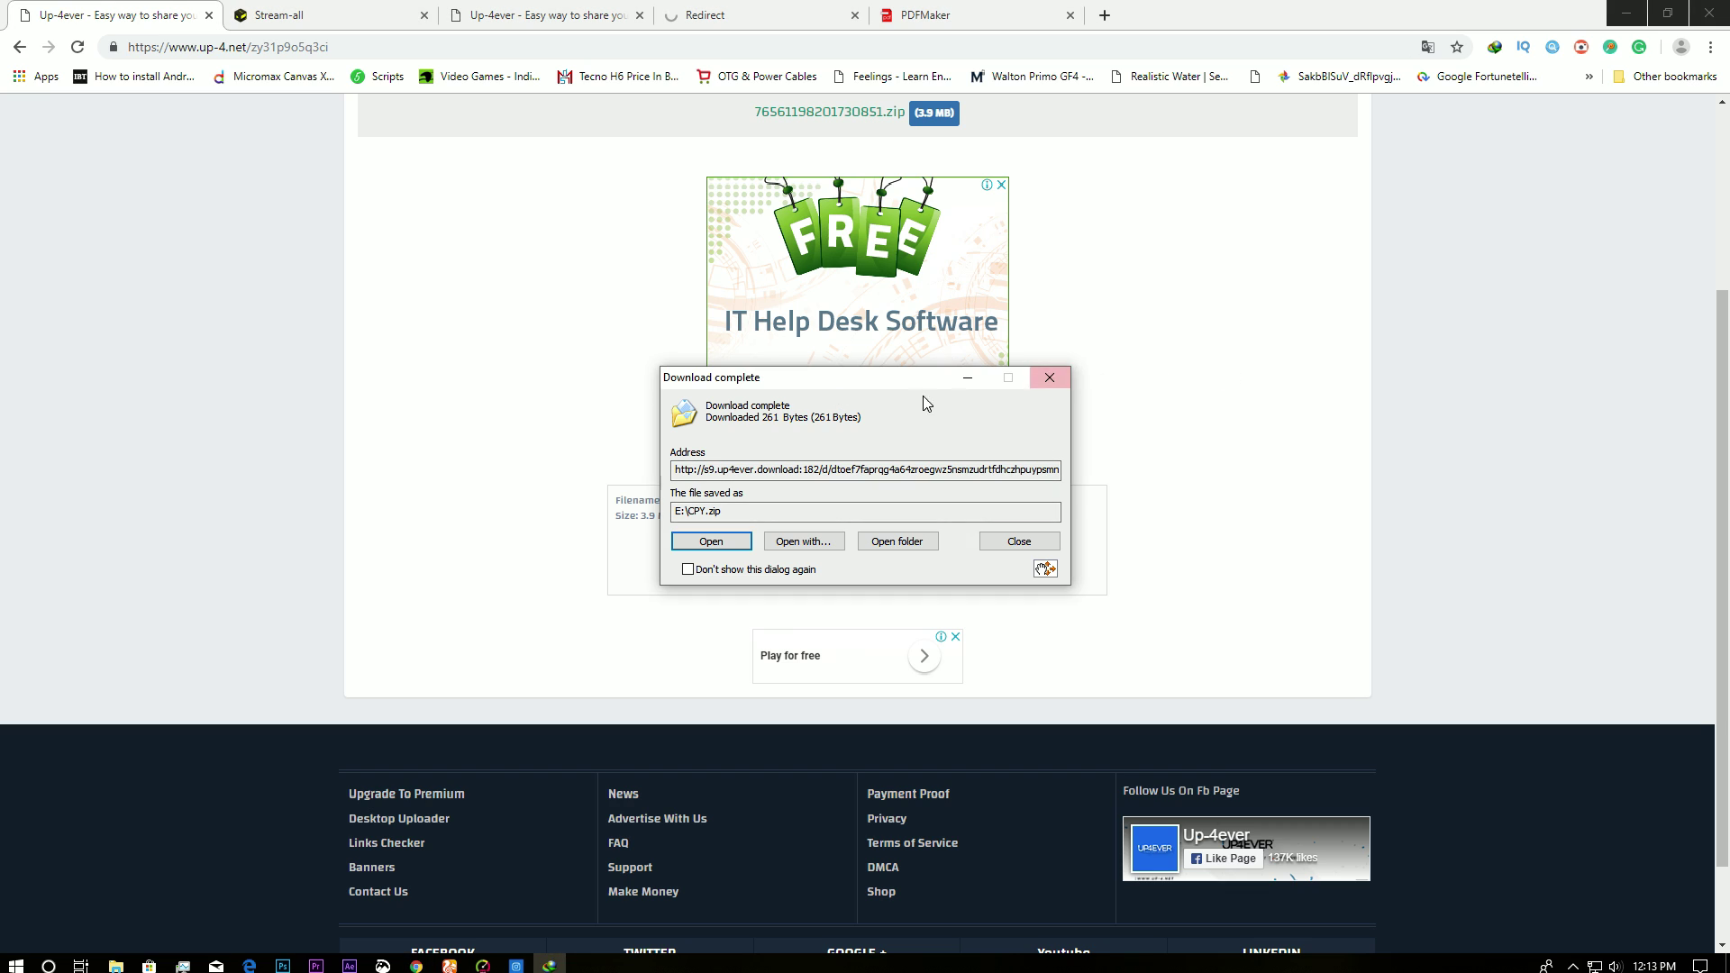
drag(887, 386, 1400, 364)
Step: Download the 3.93 MB save-file zip to E: with IDM, then show the desktop
click(853, 556)
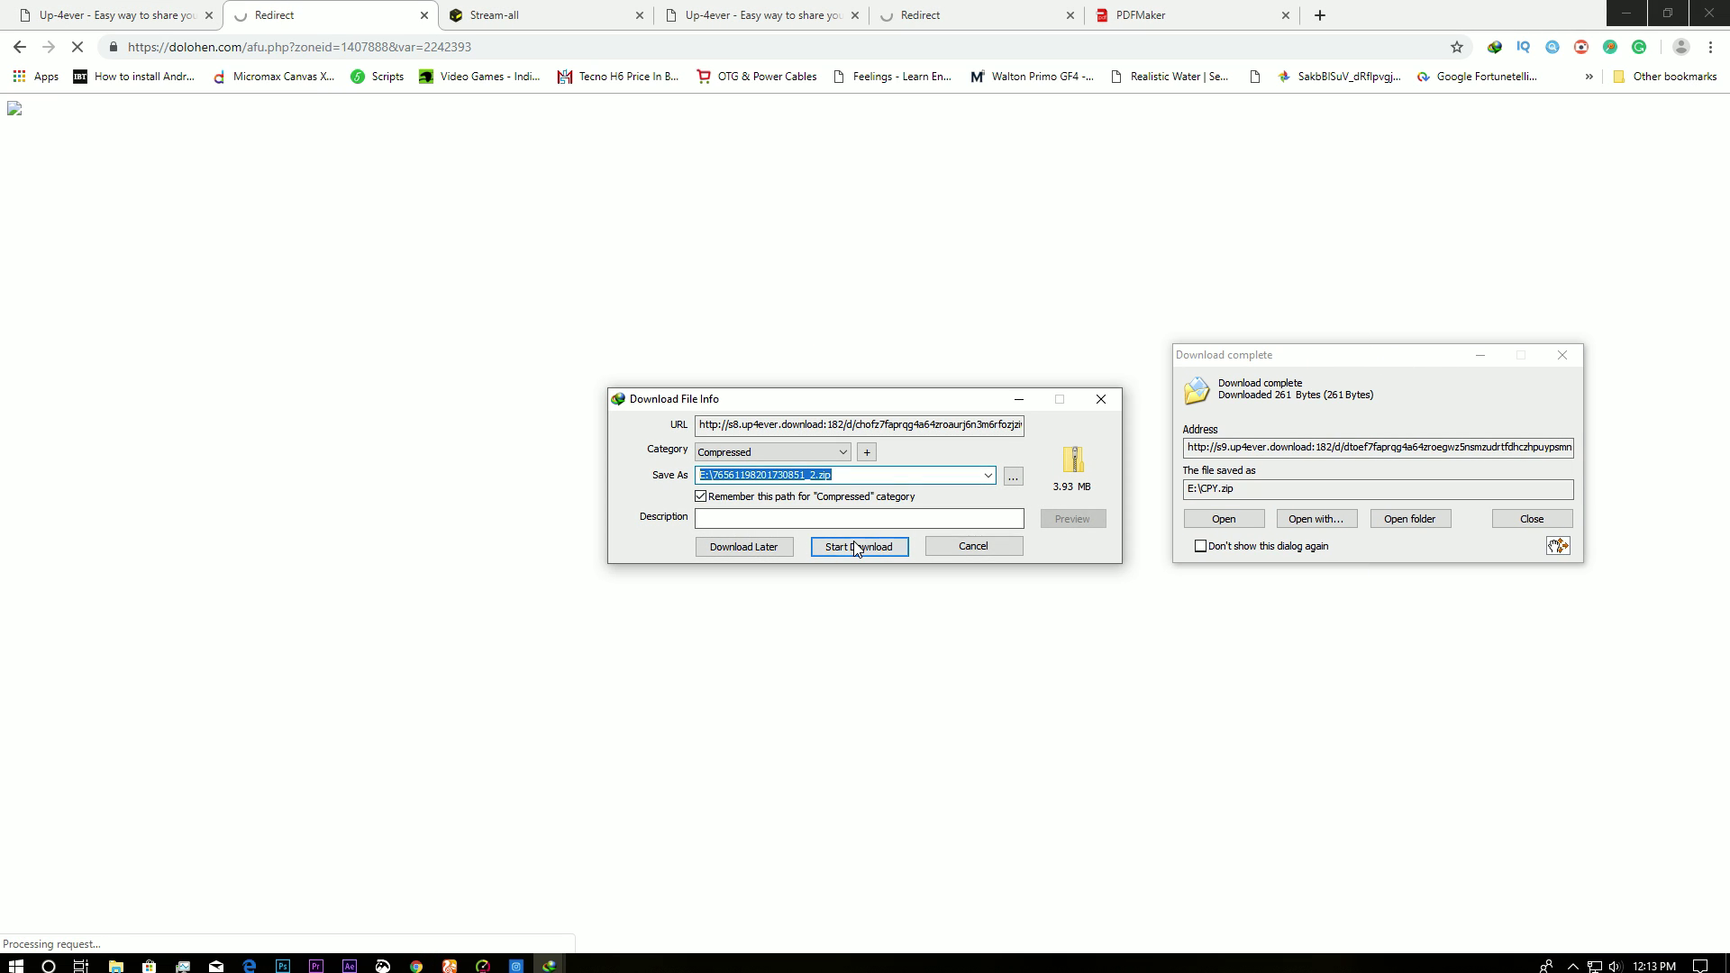
click(852, 540)
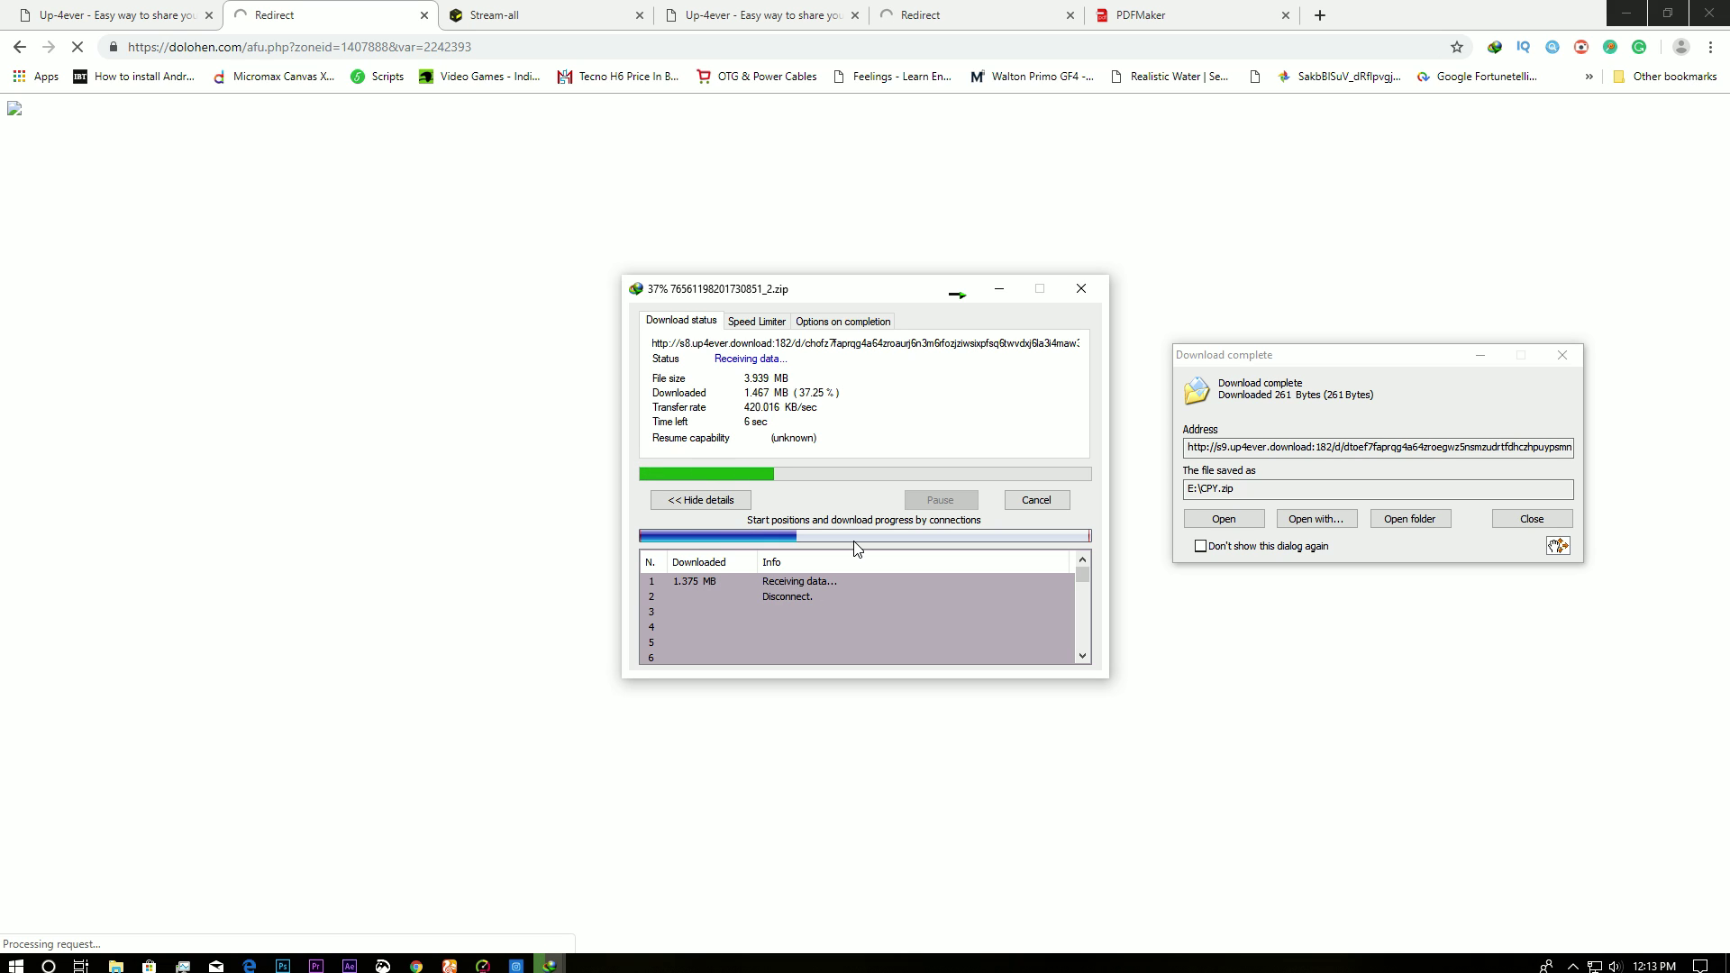
click(1328, 380)
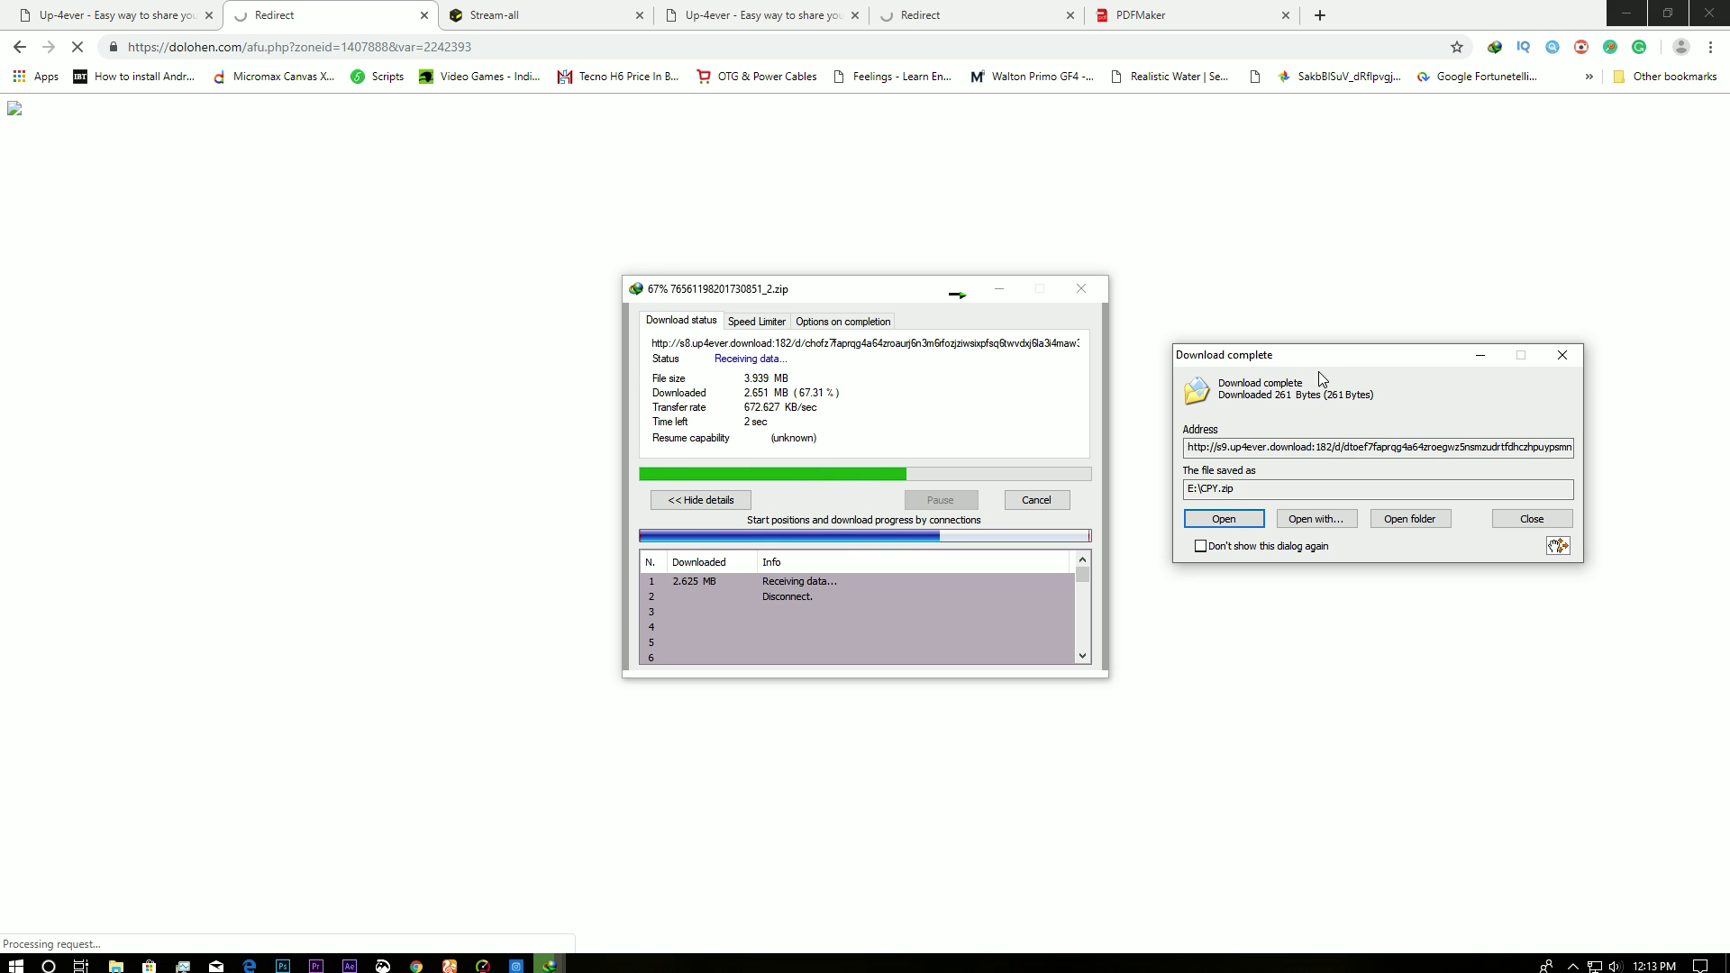
click(1305, 489)
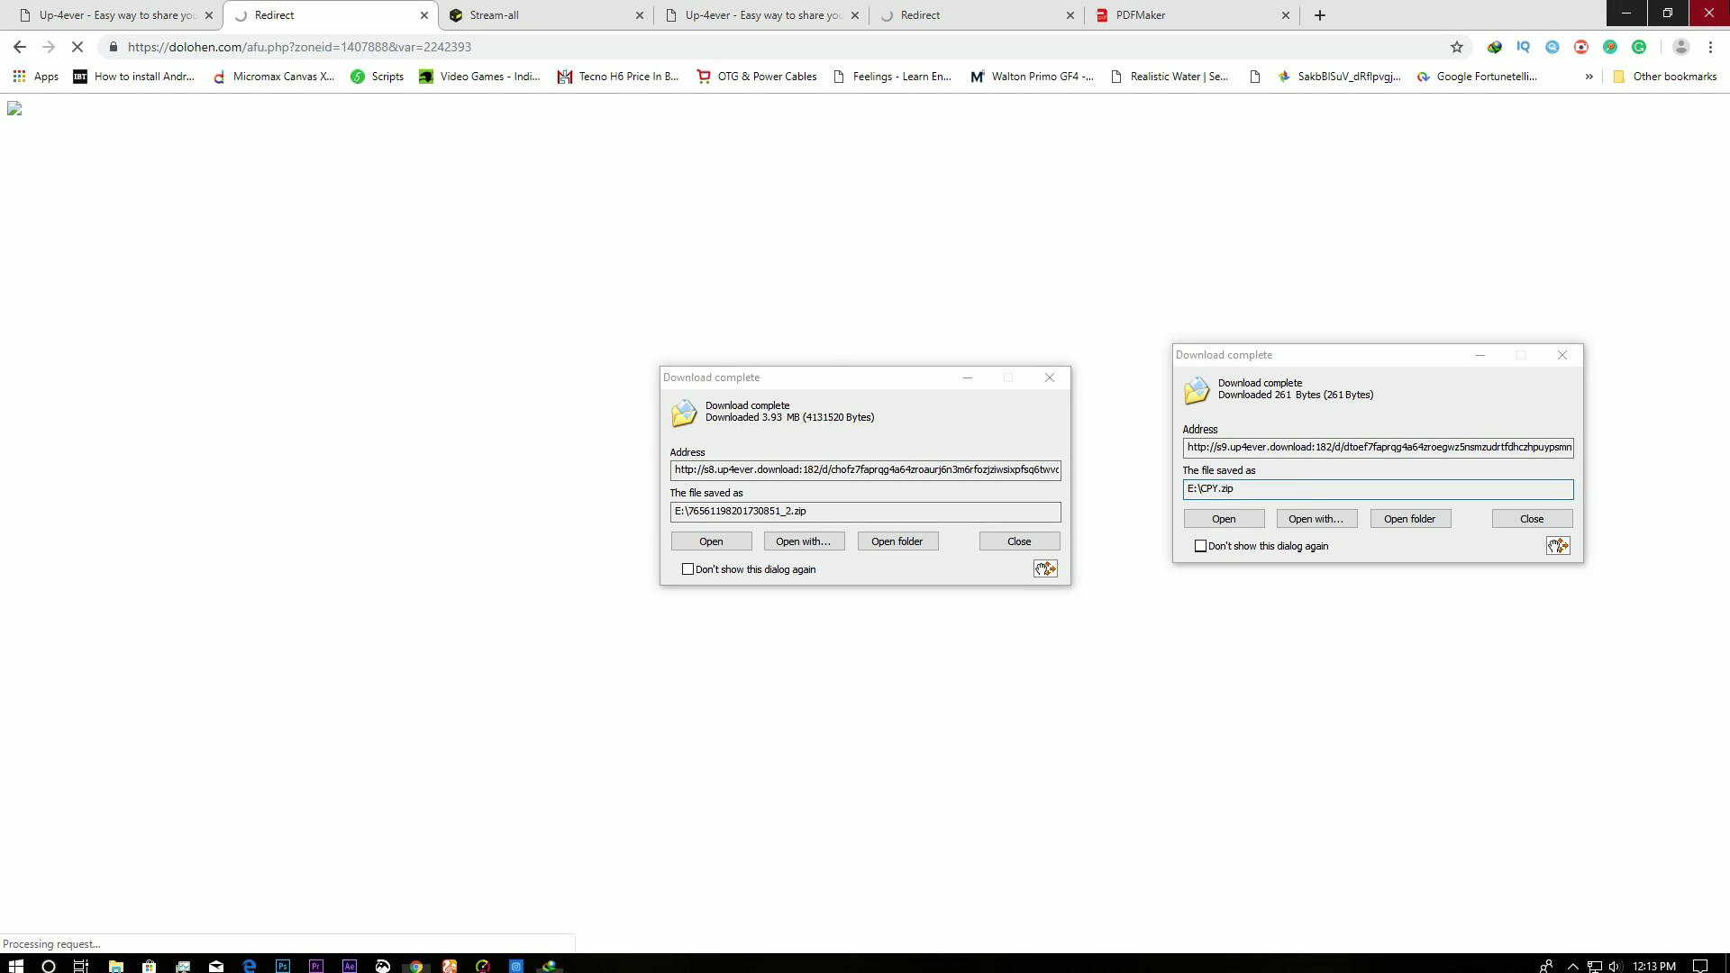
key(super+d)
right_click(662, 206)
click(743, 261)
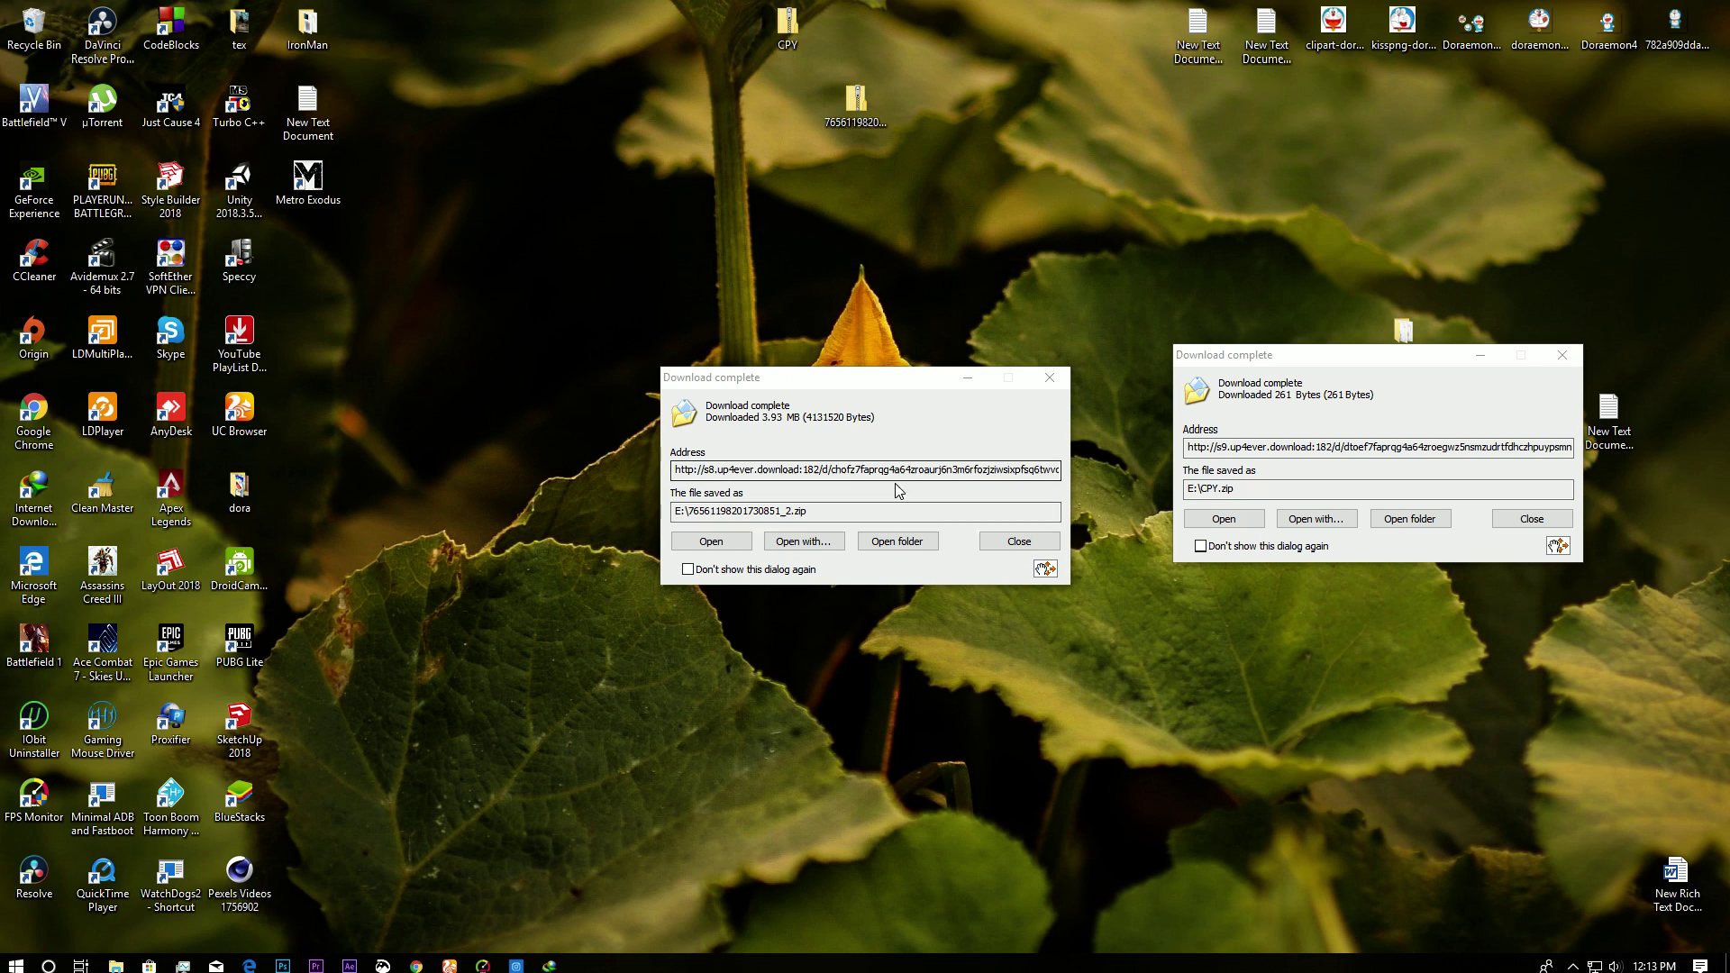
drag(867, 392, 1001, 380)
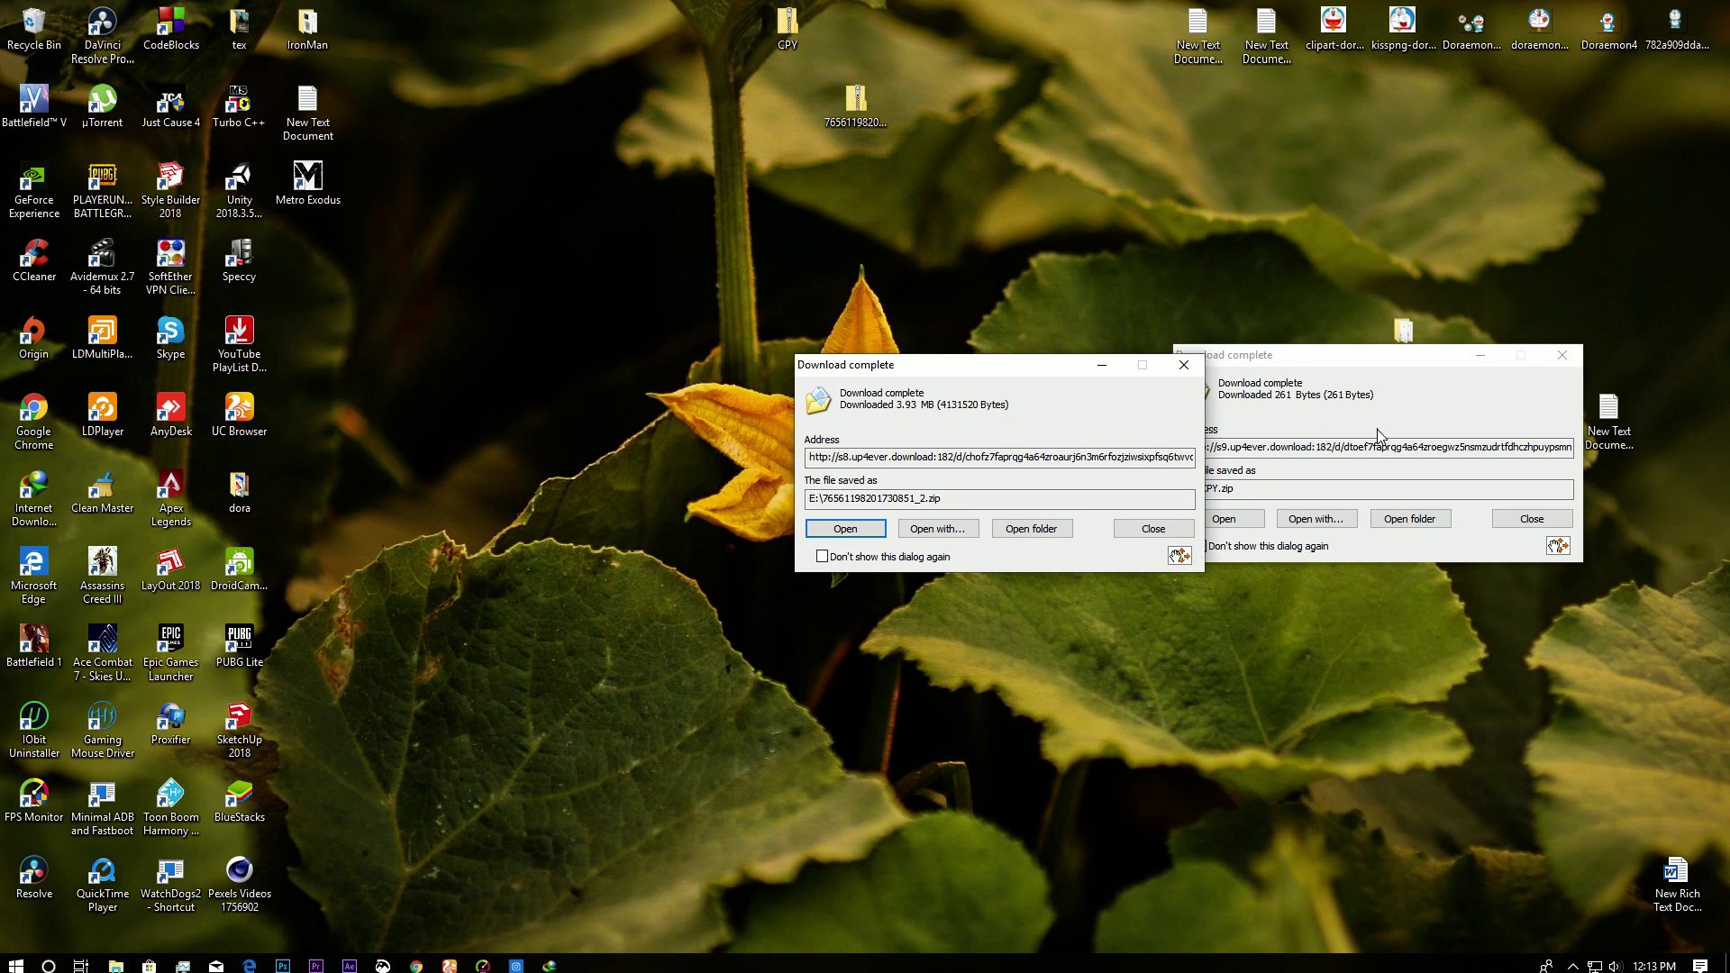
click(871, 539)
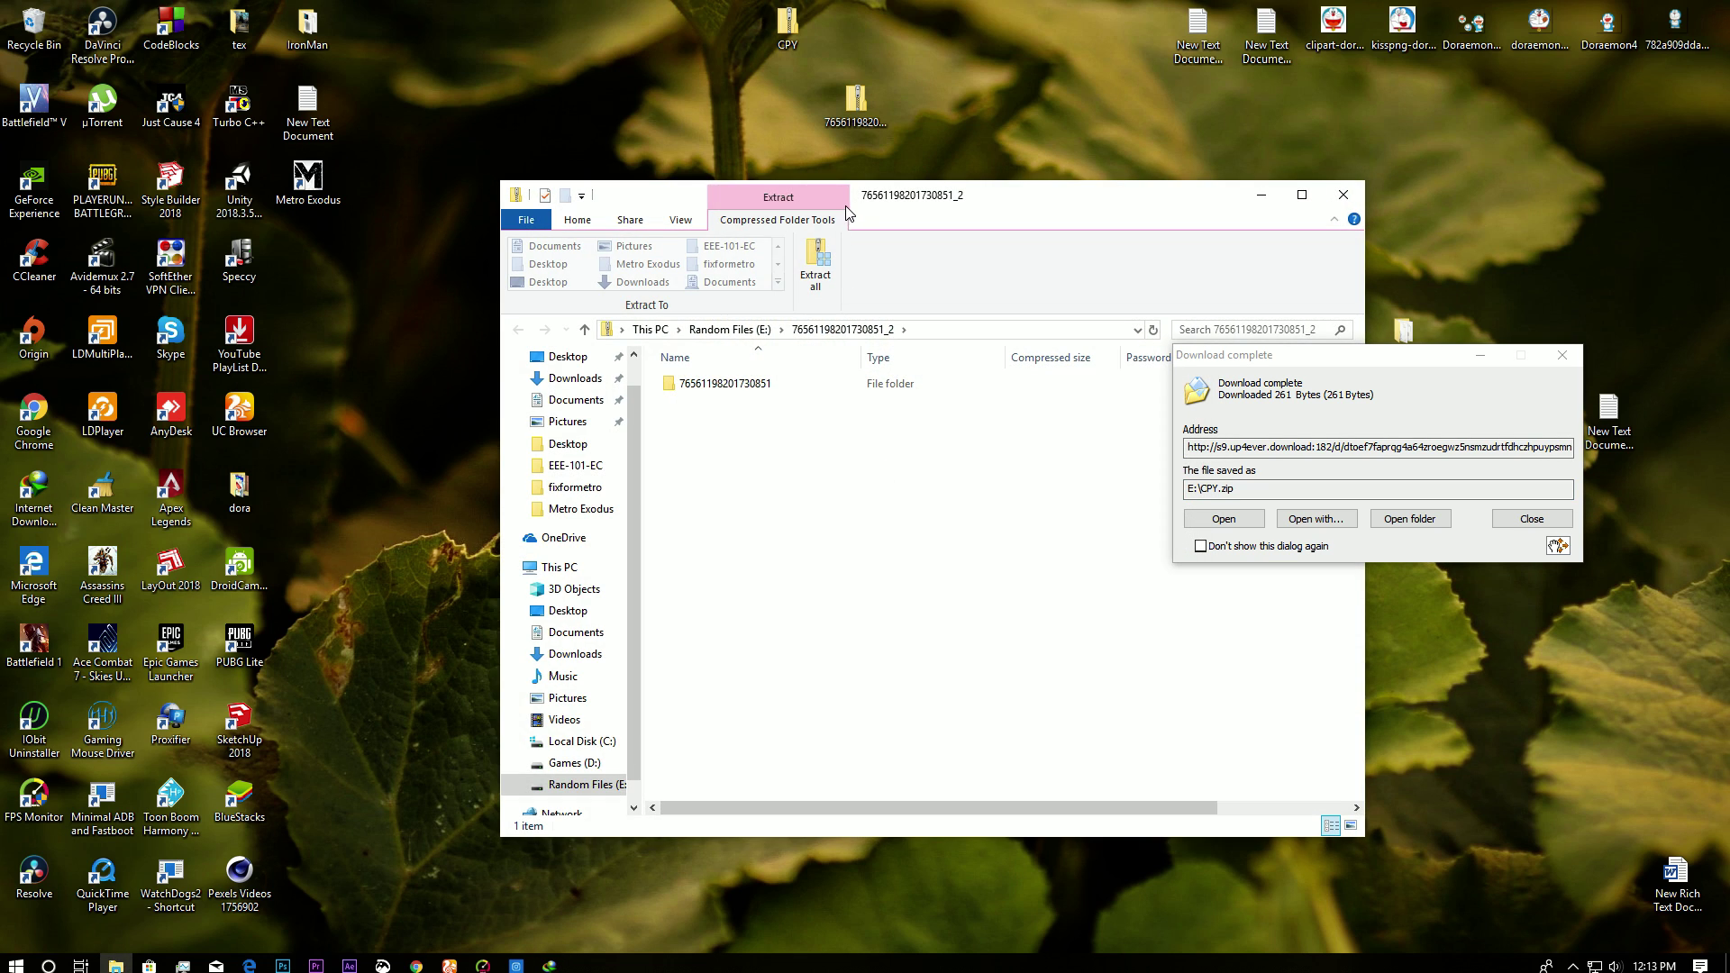
drag(918, 194, 1253, 195)
click(1067, 362)
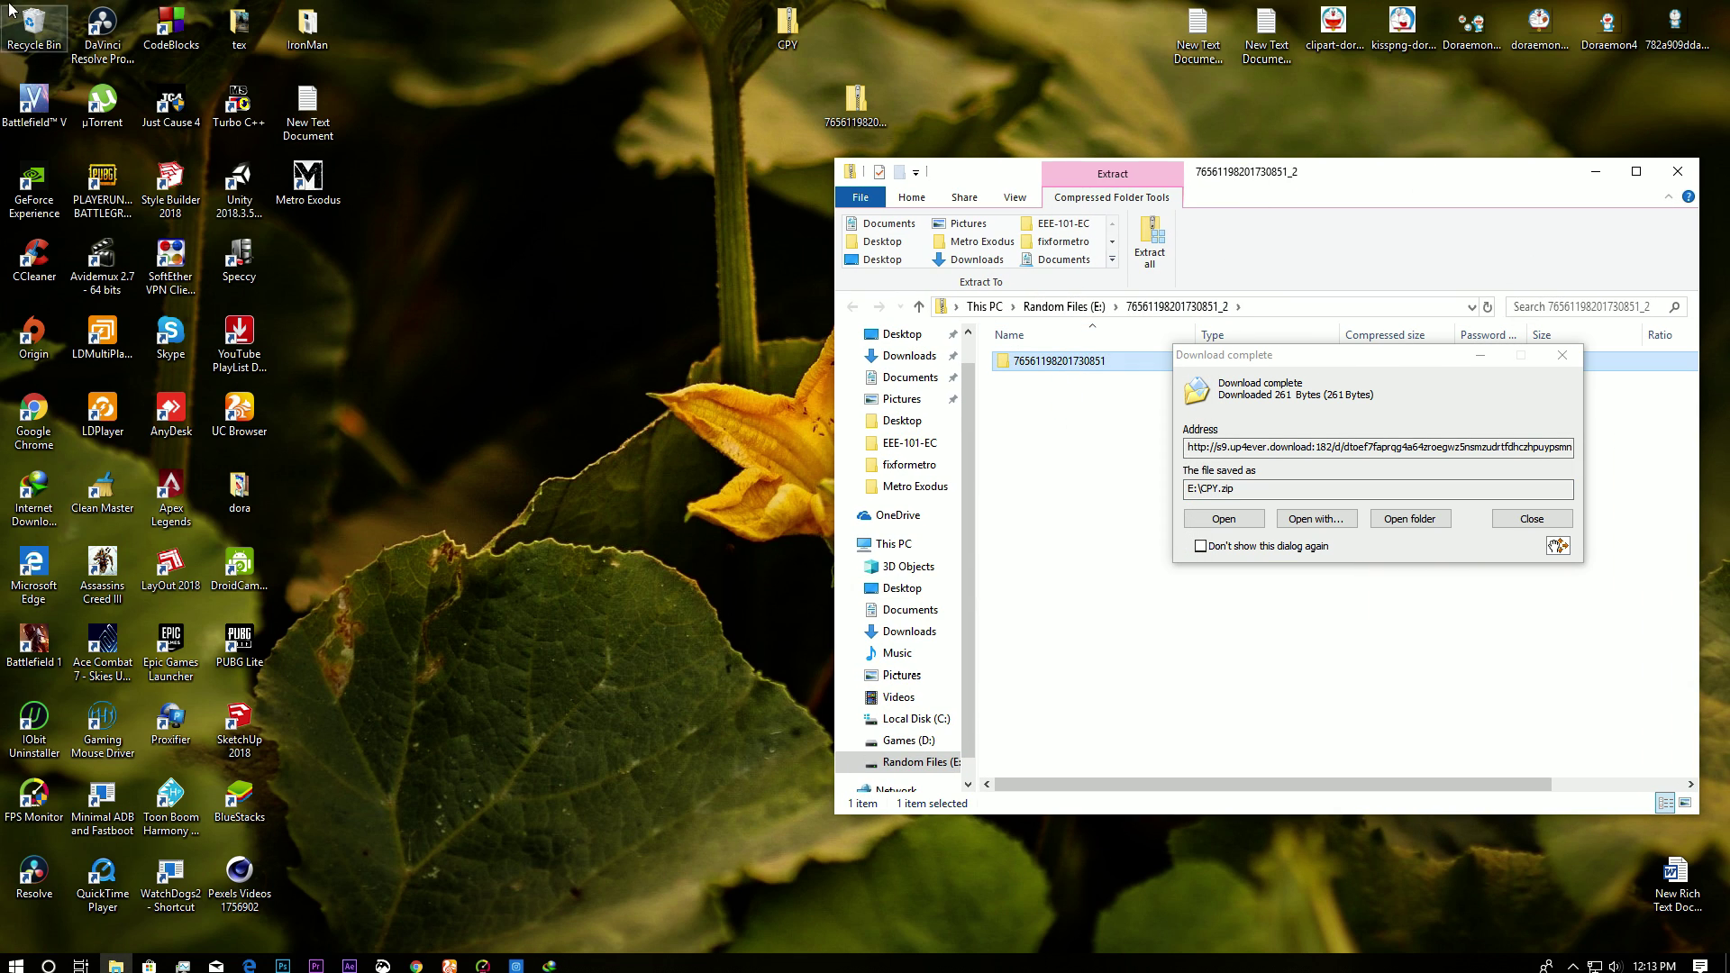
double_click(34, 31)
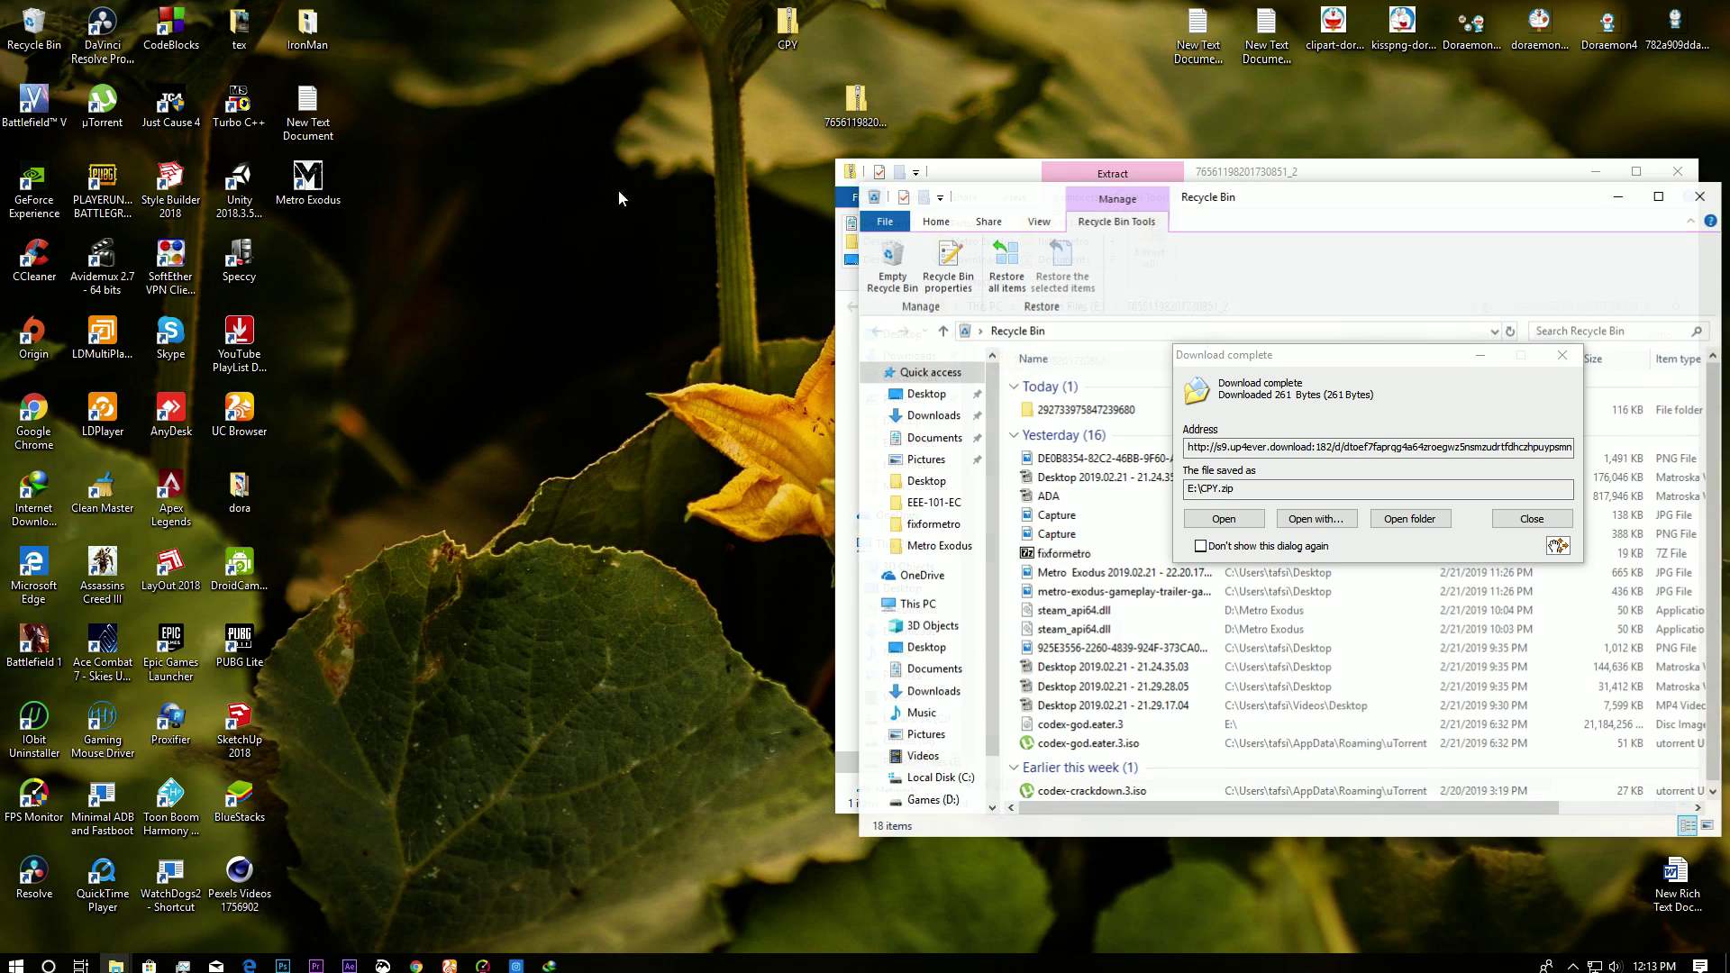
Step: Browse to C:\Users\<user>\Saved Games\metro exodus
drag(1271, 194, 621, 160)
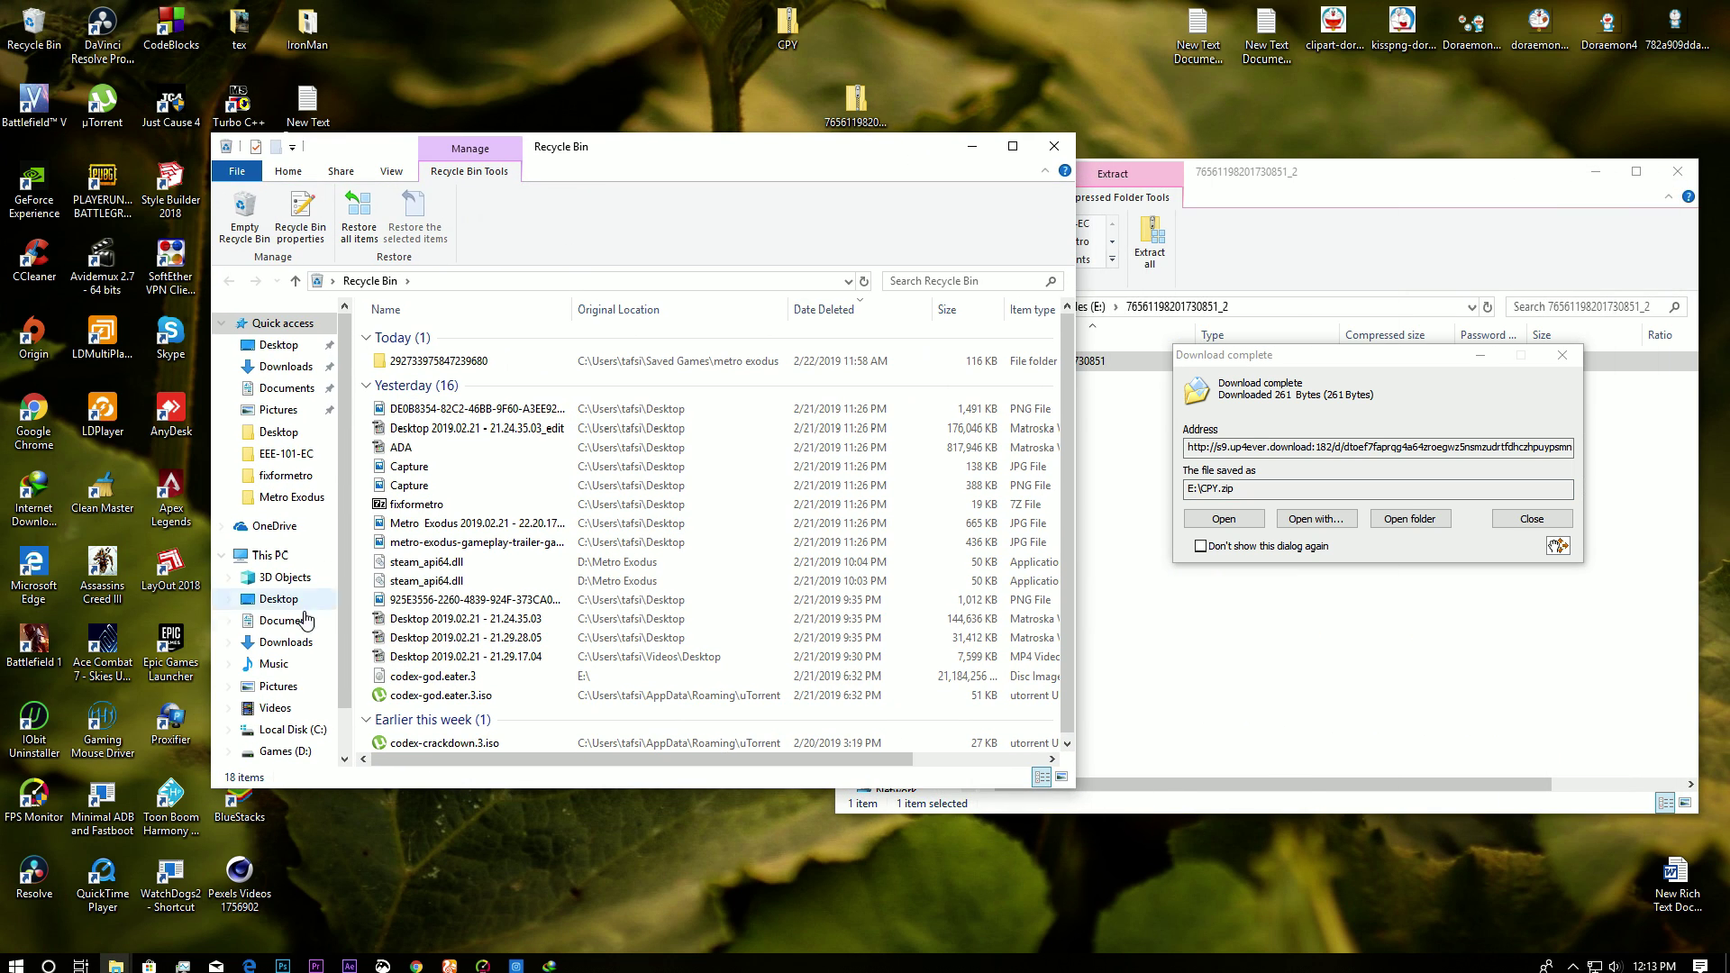
click(290, 730)
double_click(417, 510)
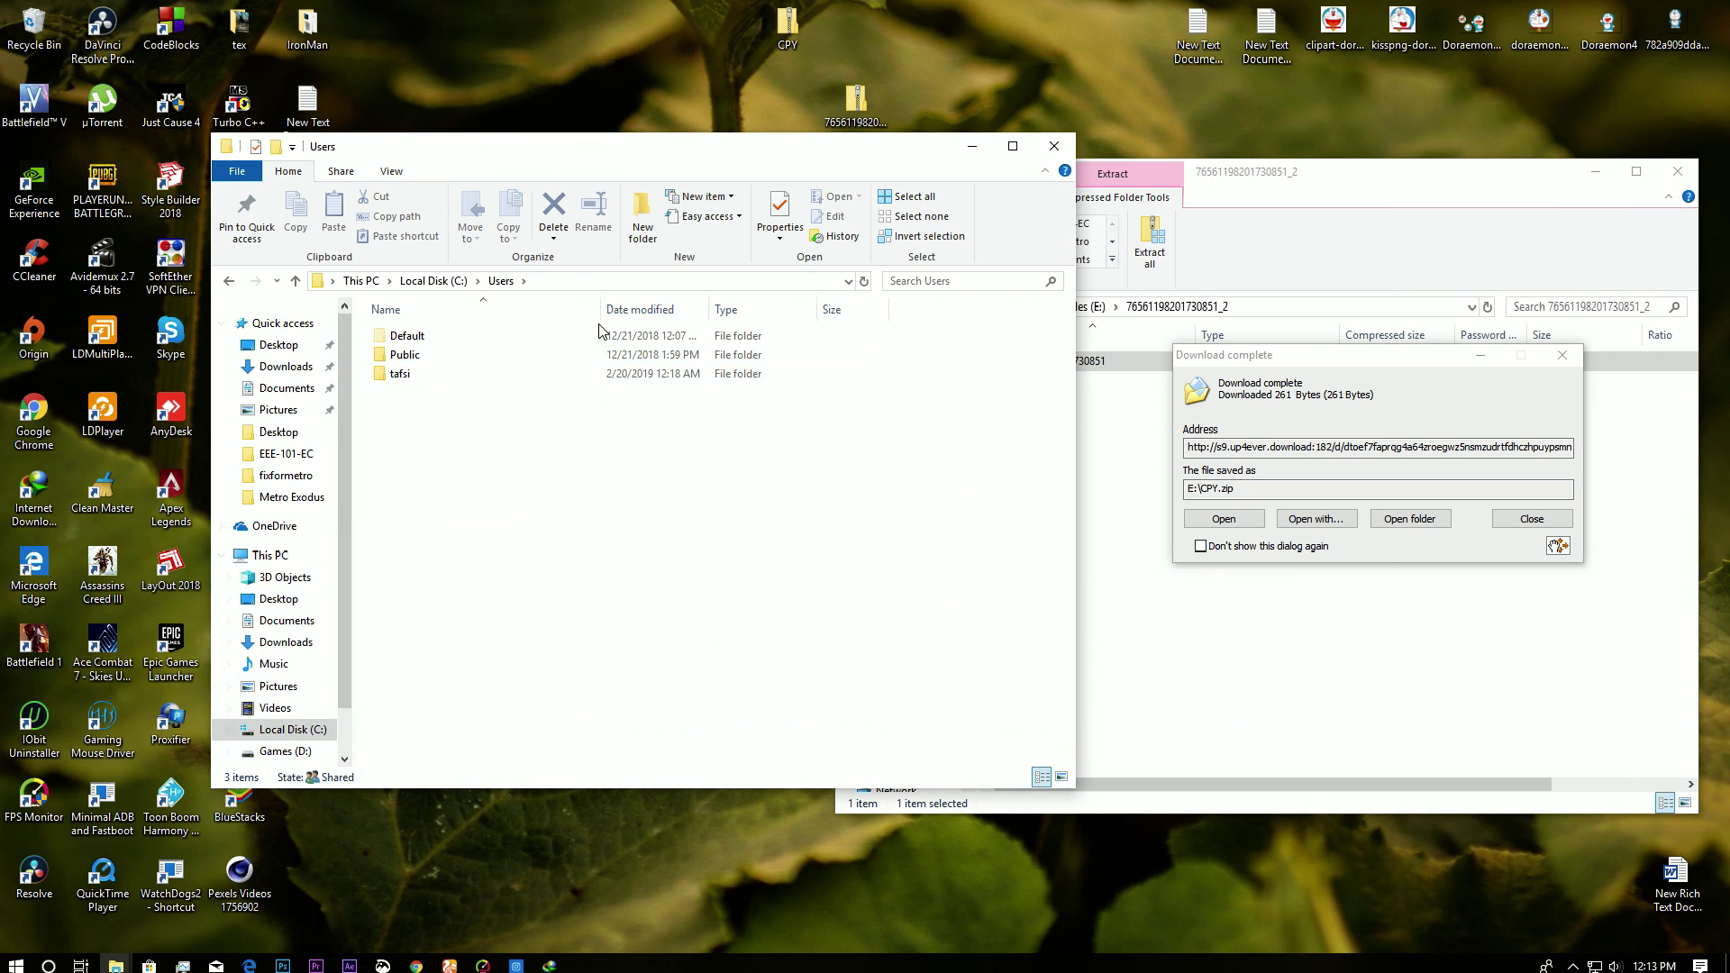
click(404, 378)
double_click(404, 385)
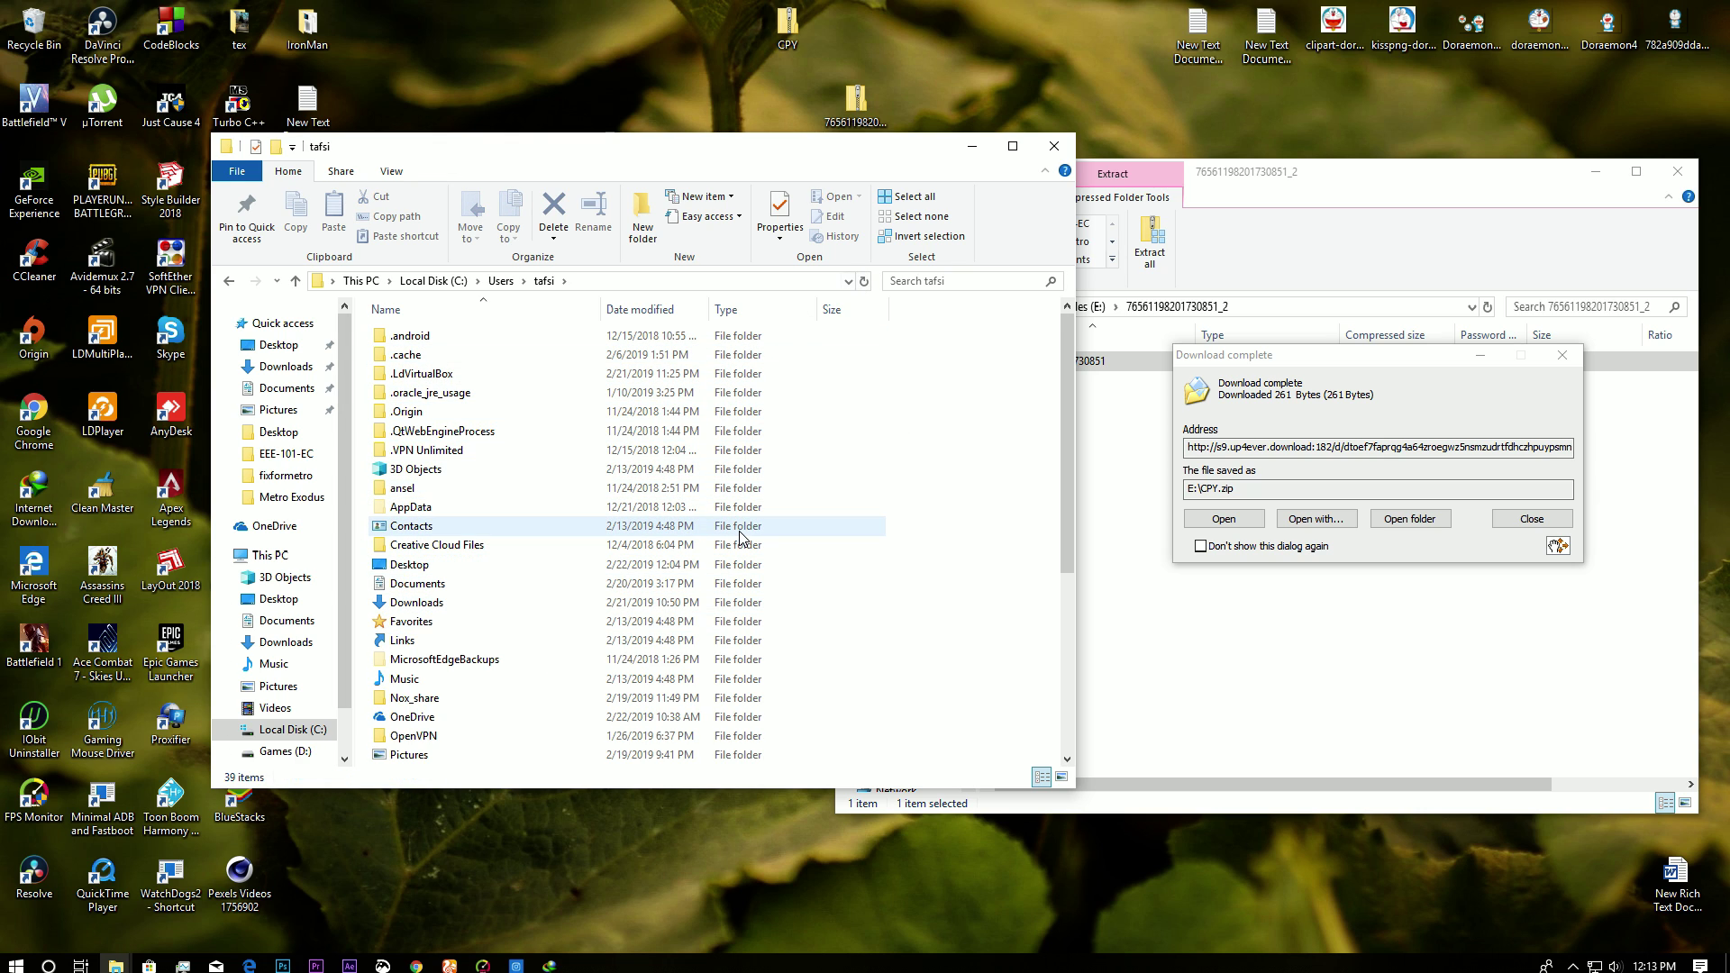
scroll(761, 607, down, 2)
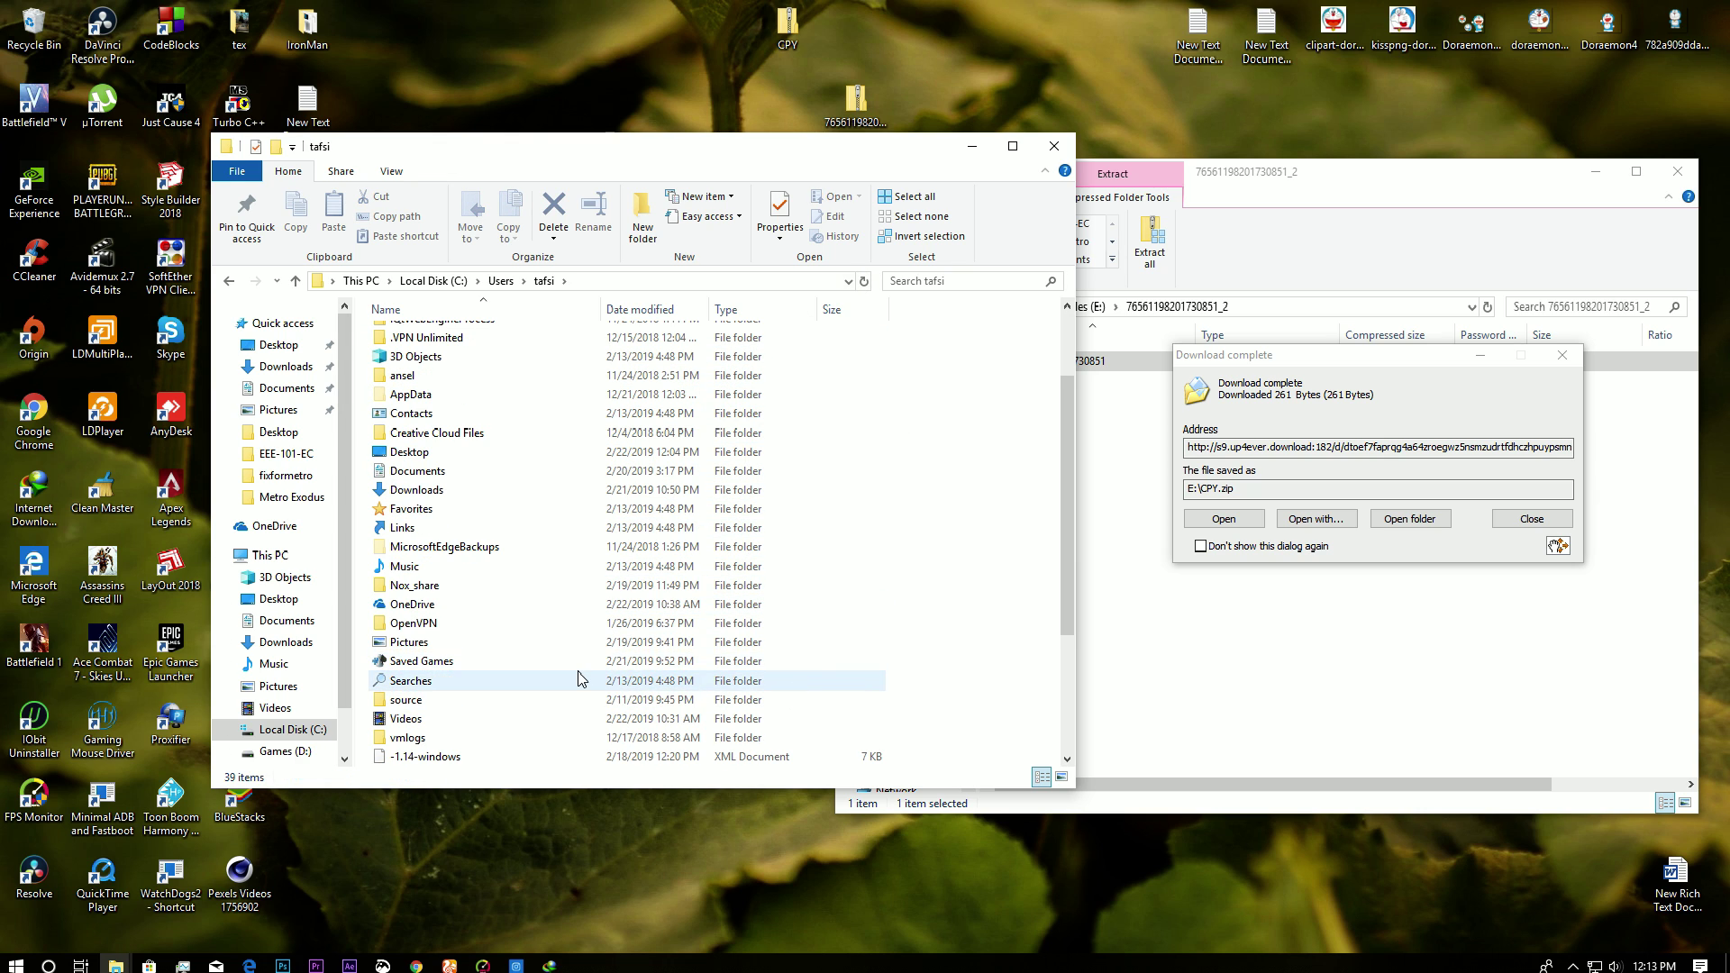
double_click(421, 663)
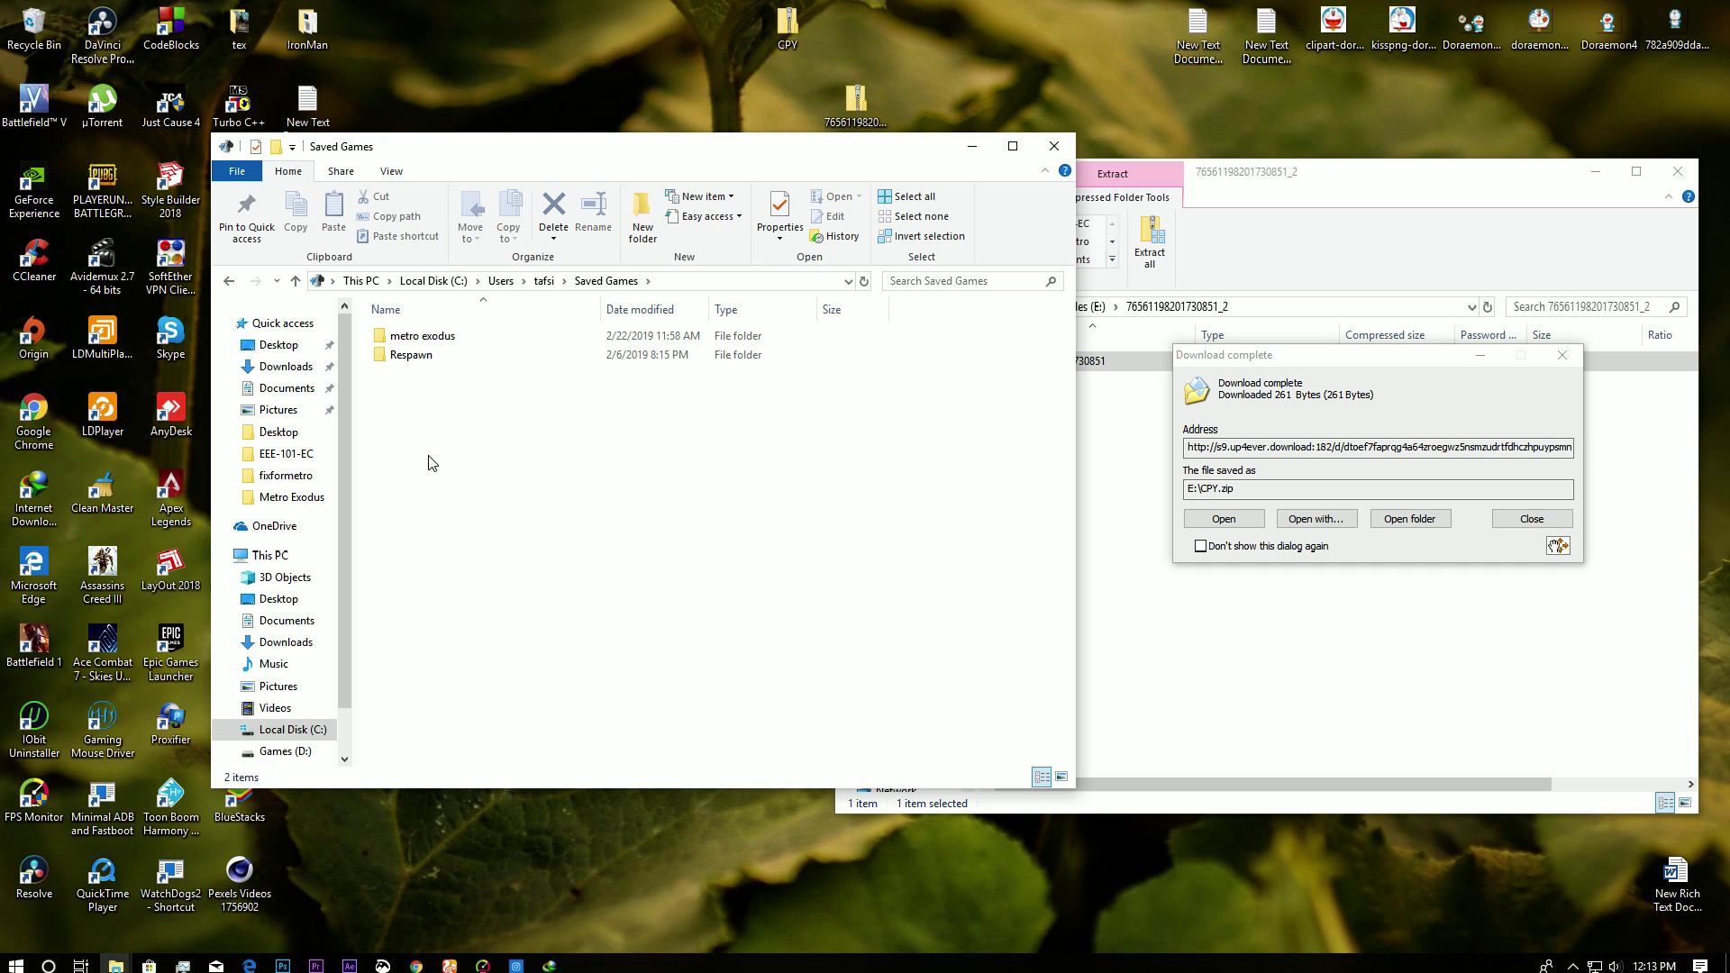
double_click(489, 338)
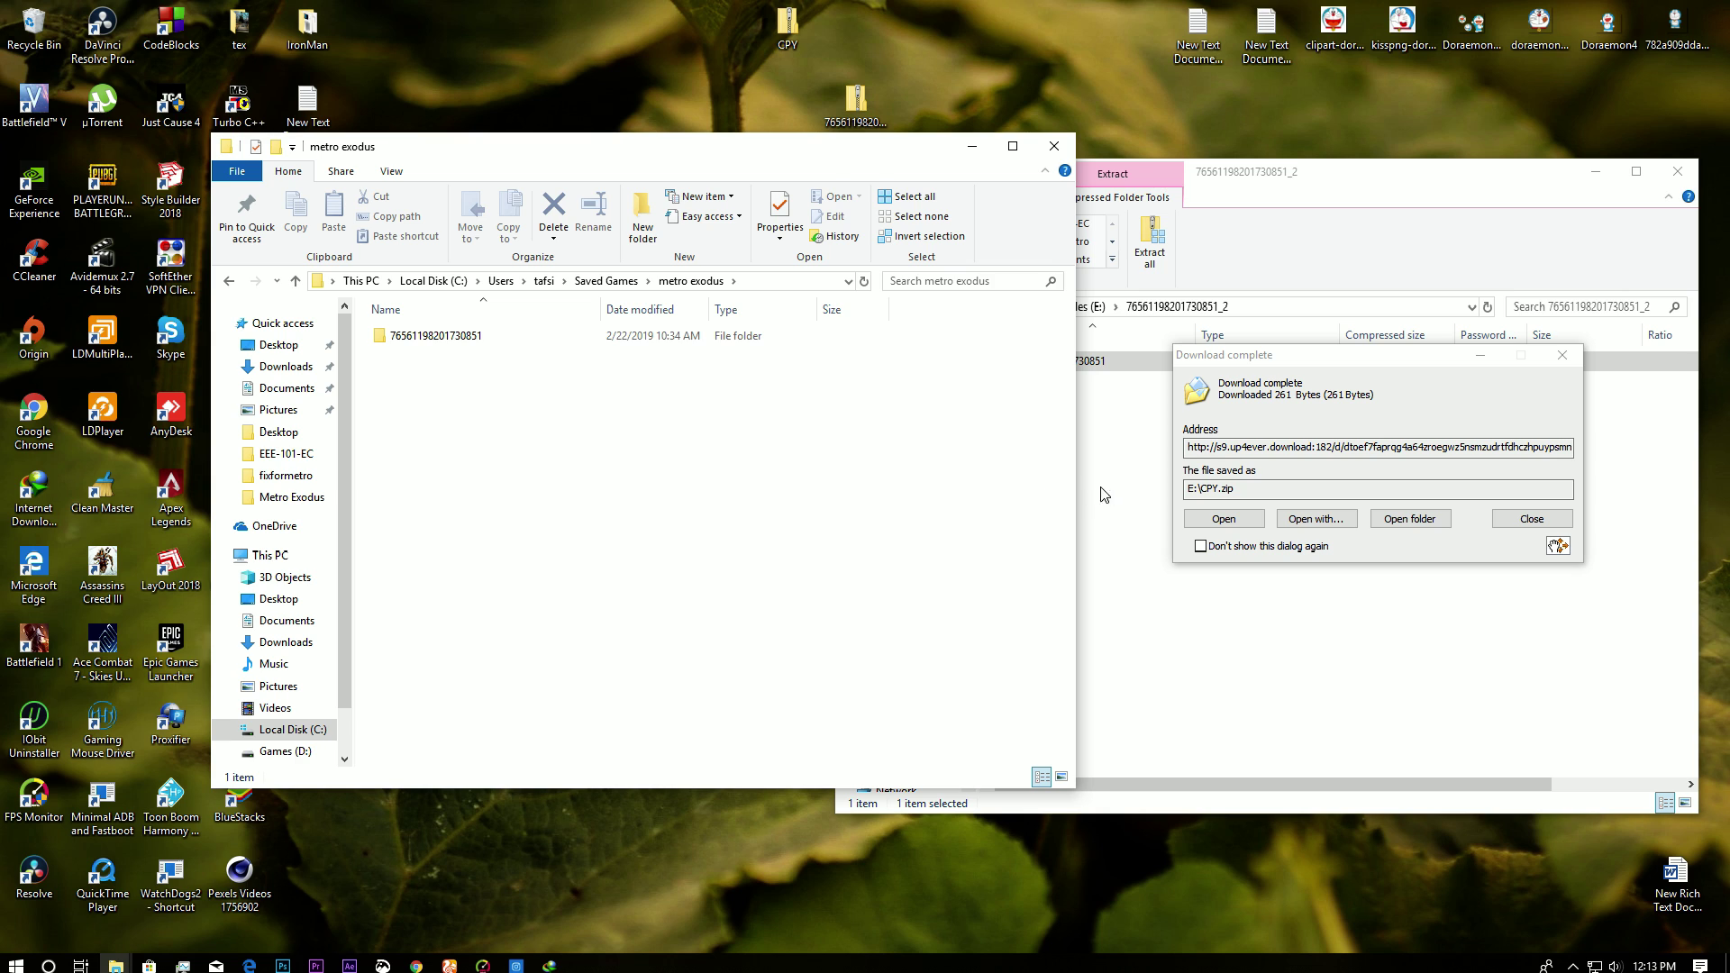
Step: Copy the save folder's 14 items in, replacing 13 existing files, then go up to Users
drag(1090, 360, 628, 443)
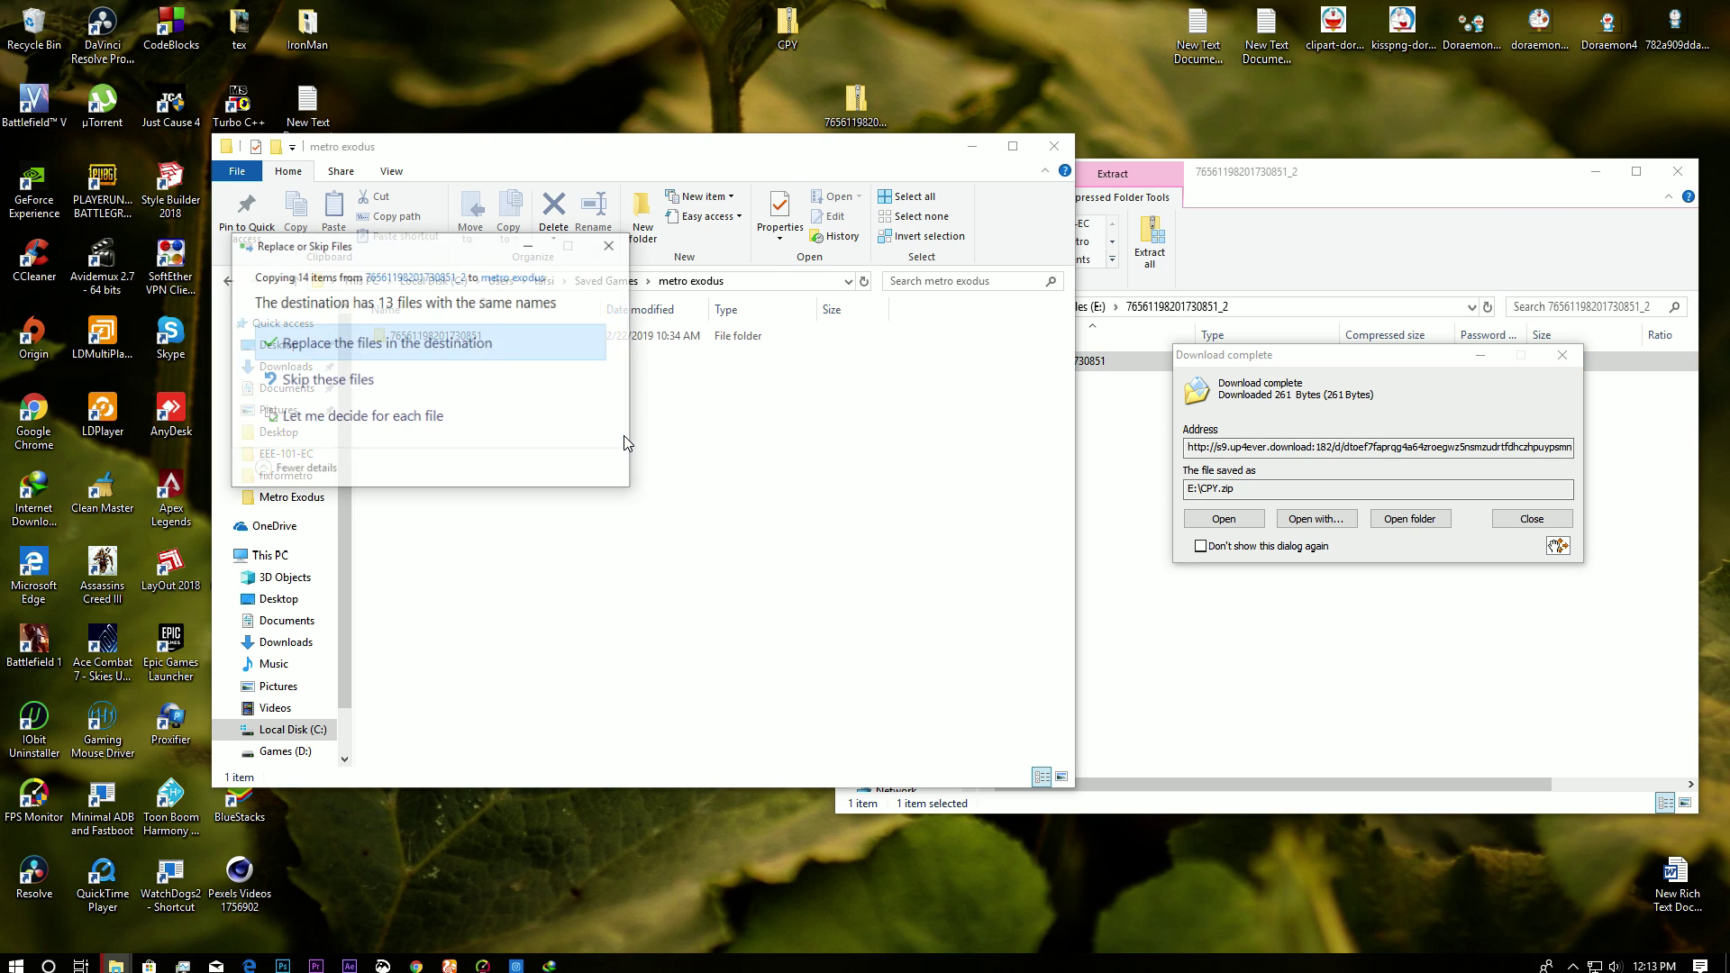
click(376, 342)
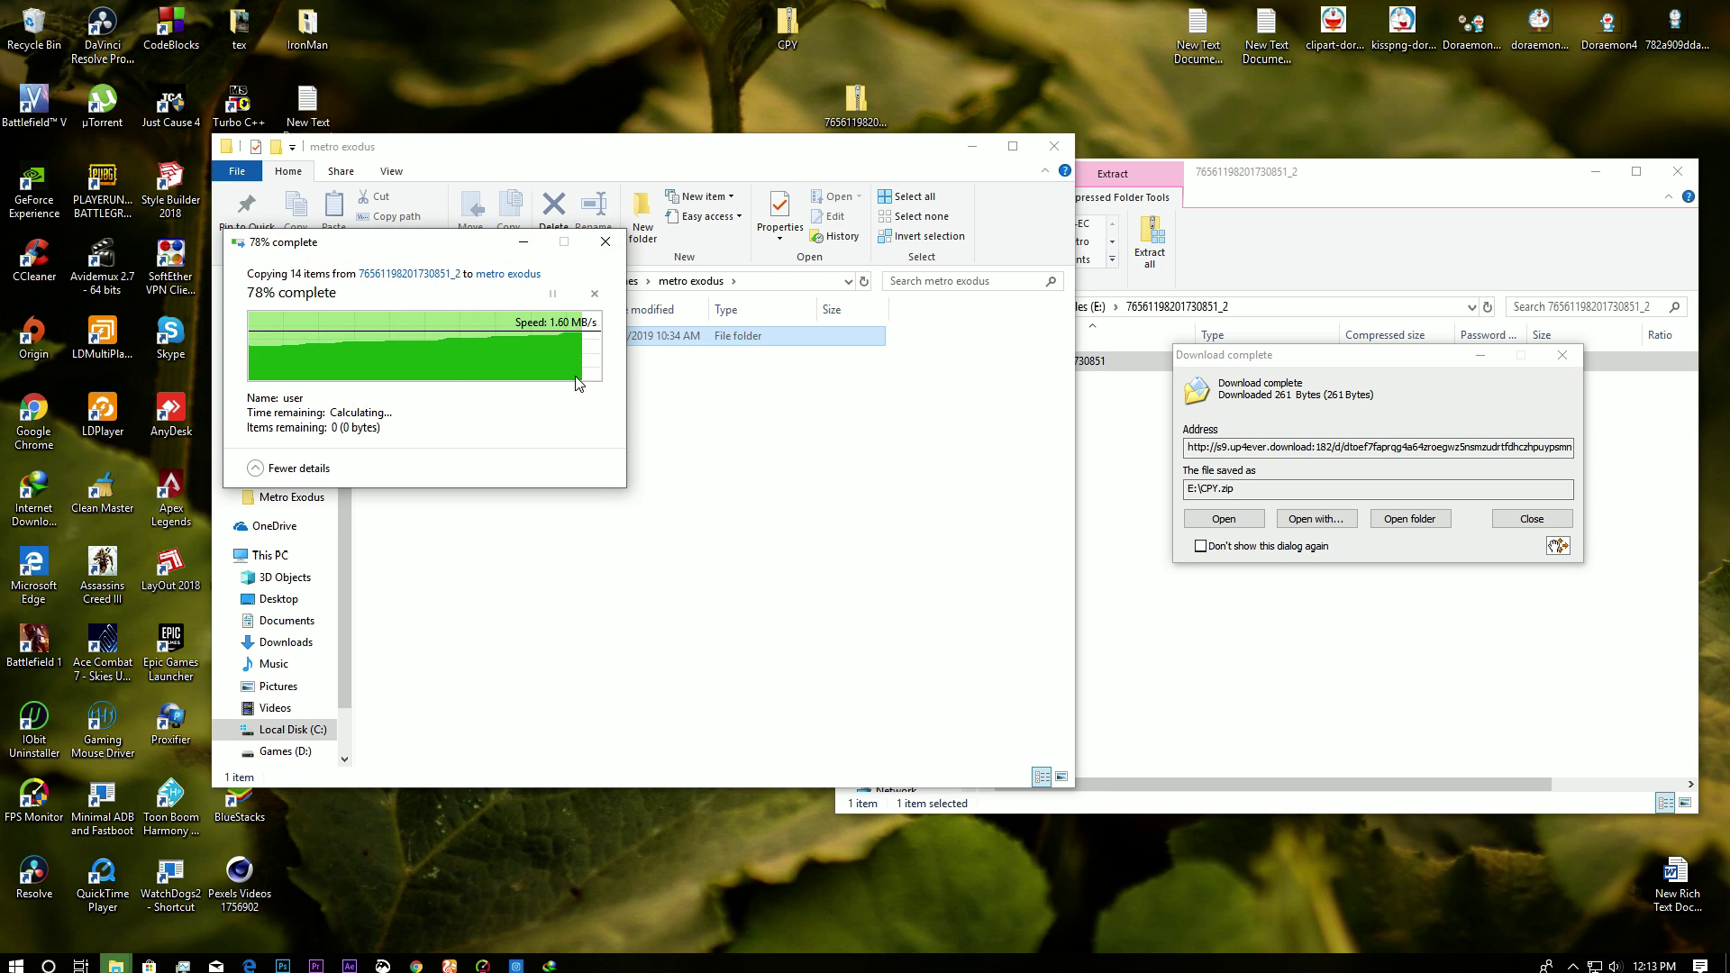
key(alt+Up)
key(alt+Up)
key(alt+Up)
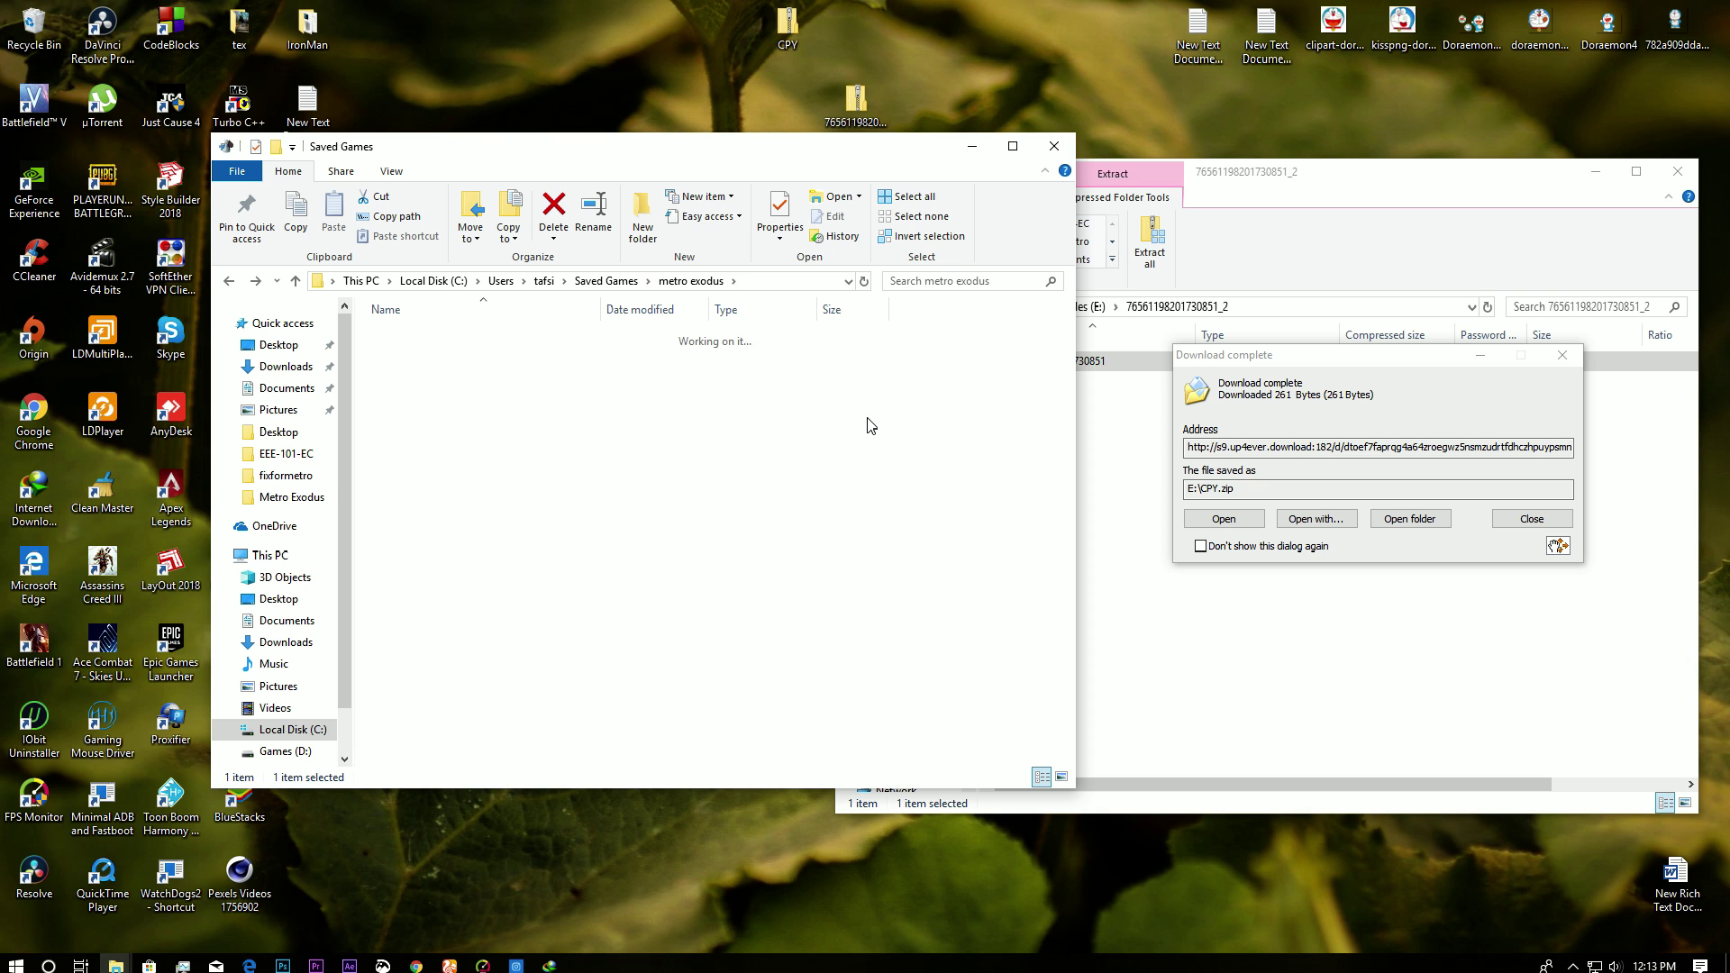
drag(488, 162, 634, 137)
scroll(423, 647, down, 1)
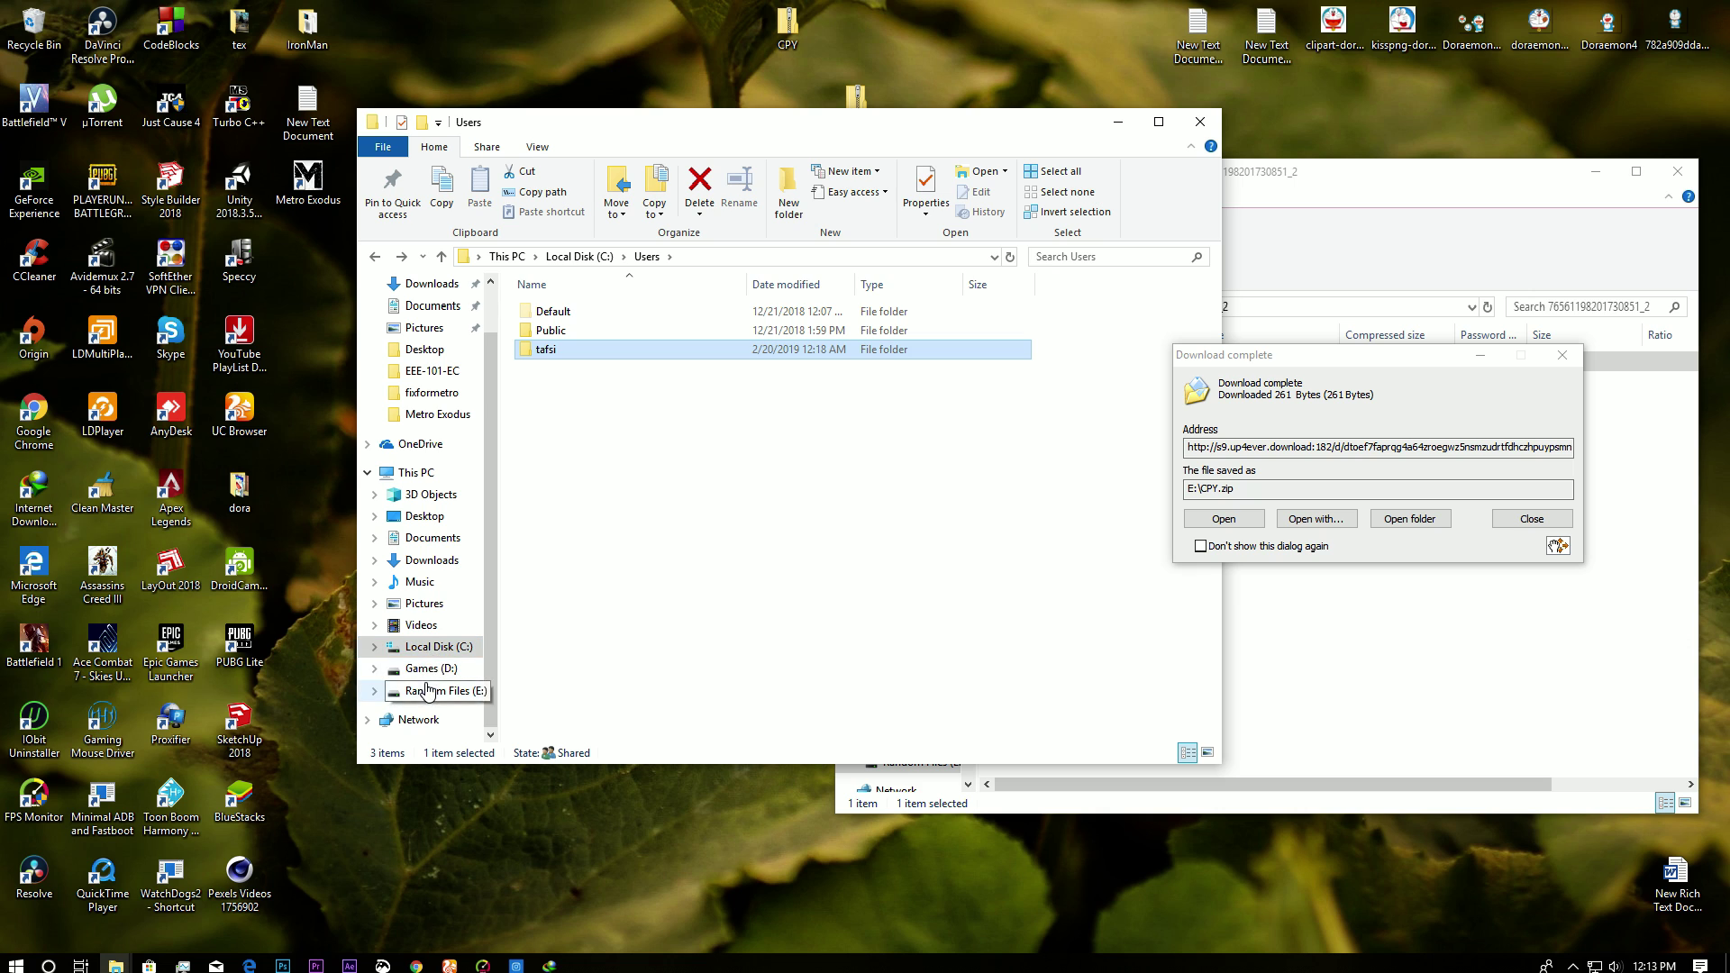
Step: Open the Metro Exodus install folder on Games (D:) via the shortcut's file location
right_click(310, 187)
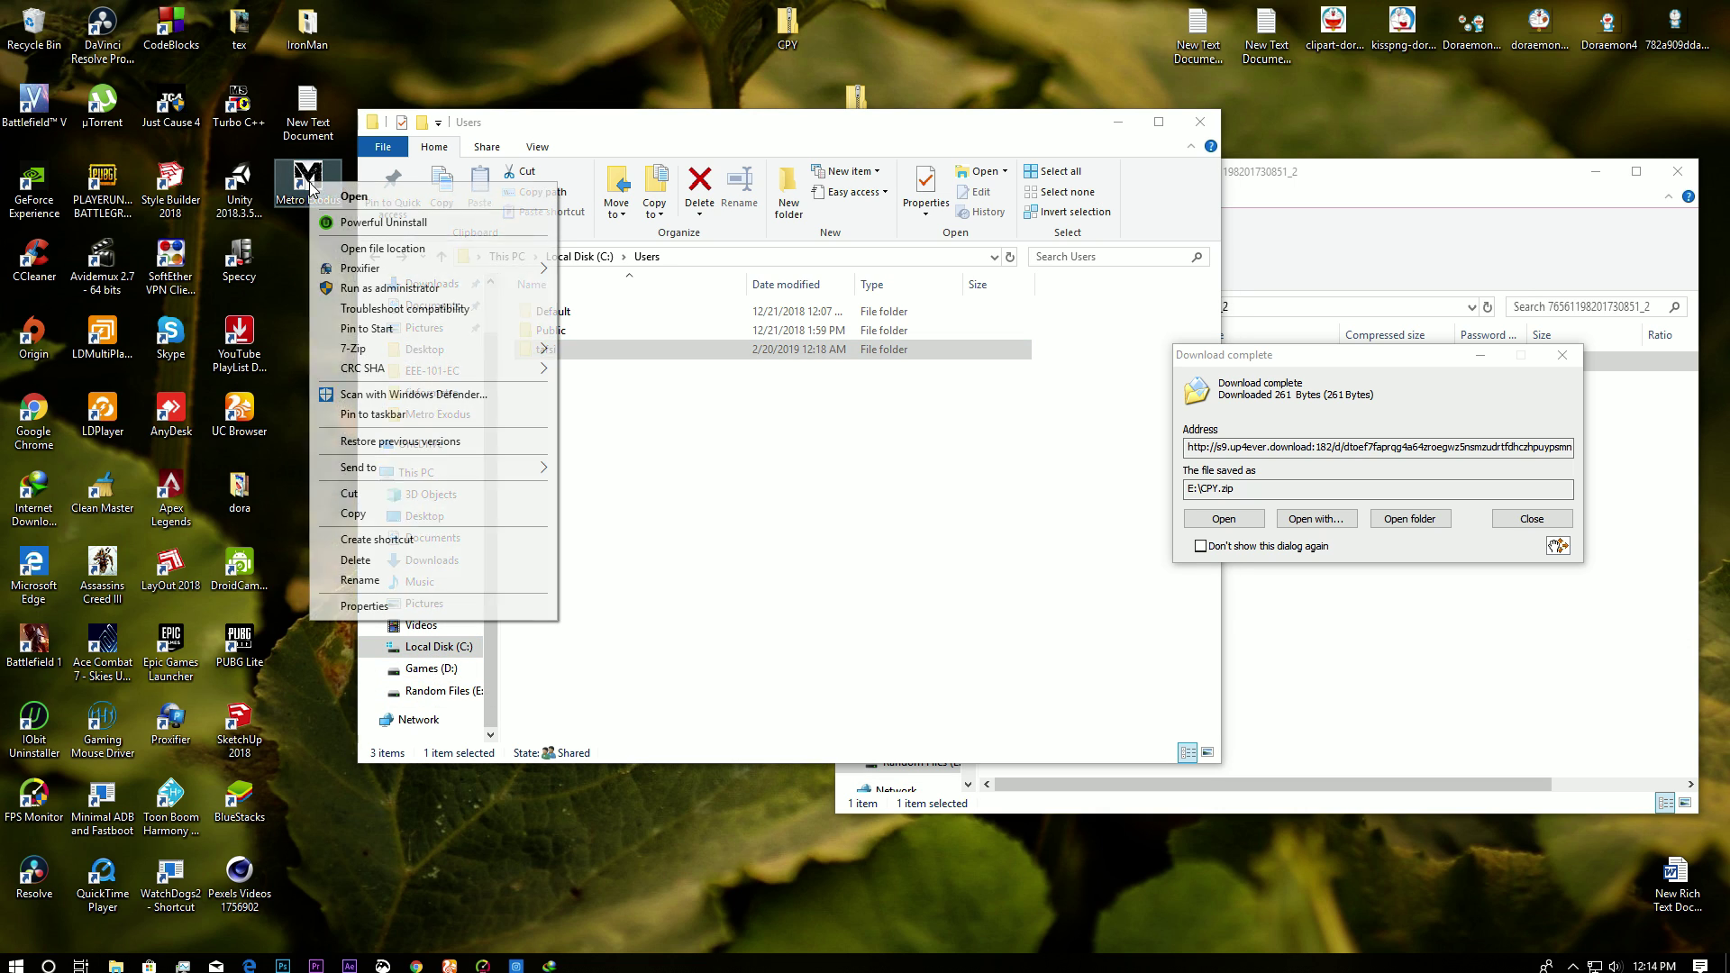
click(405, 252)
drag(798, 151, 548, 122)
scroll(423, 518, down, 6)
scroll(423, 518, up, 3)
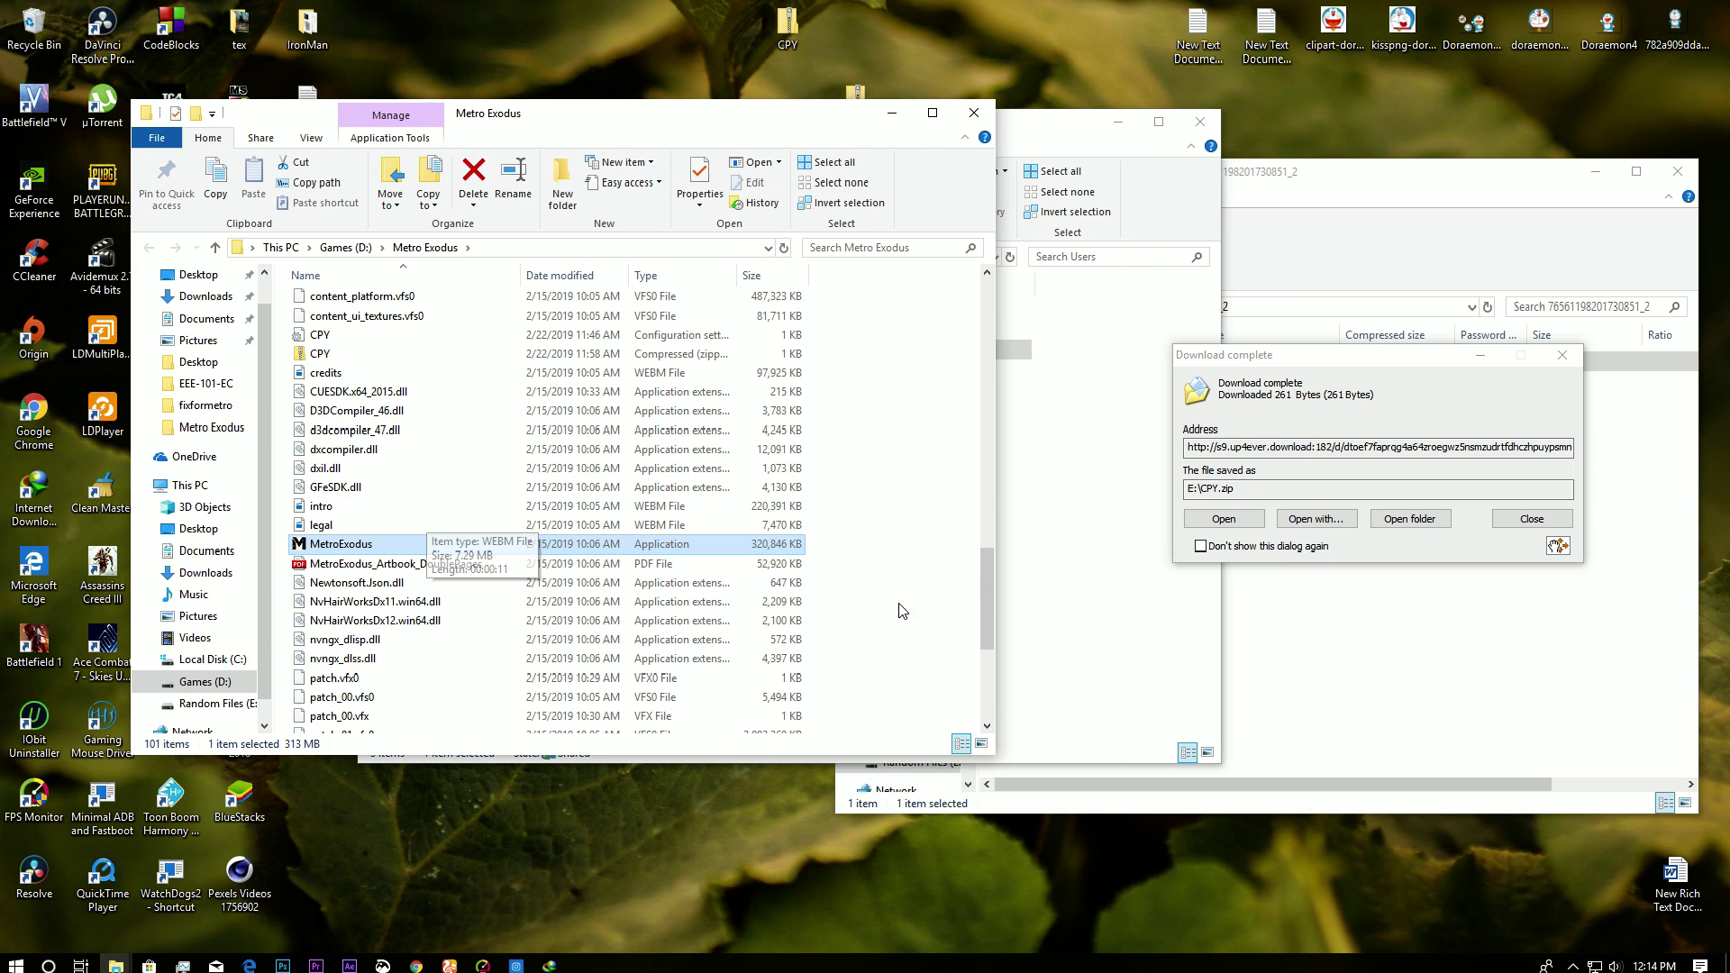
click(859, 560)
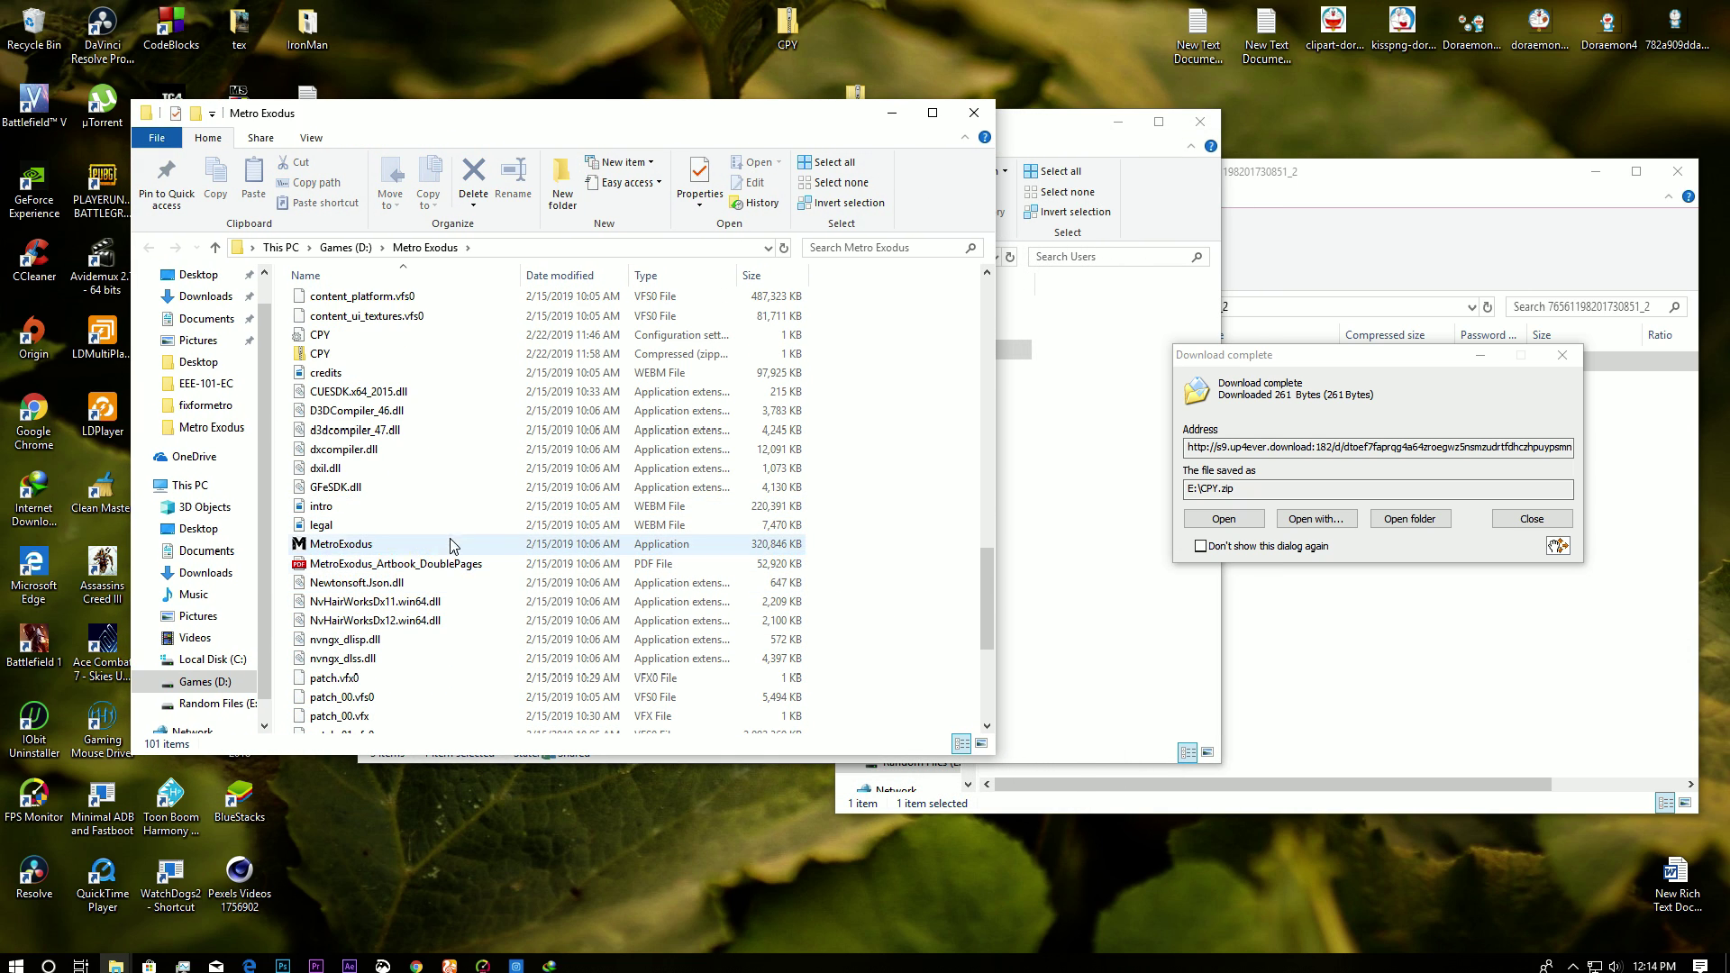
scroll(439, 509, up, 1)
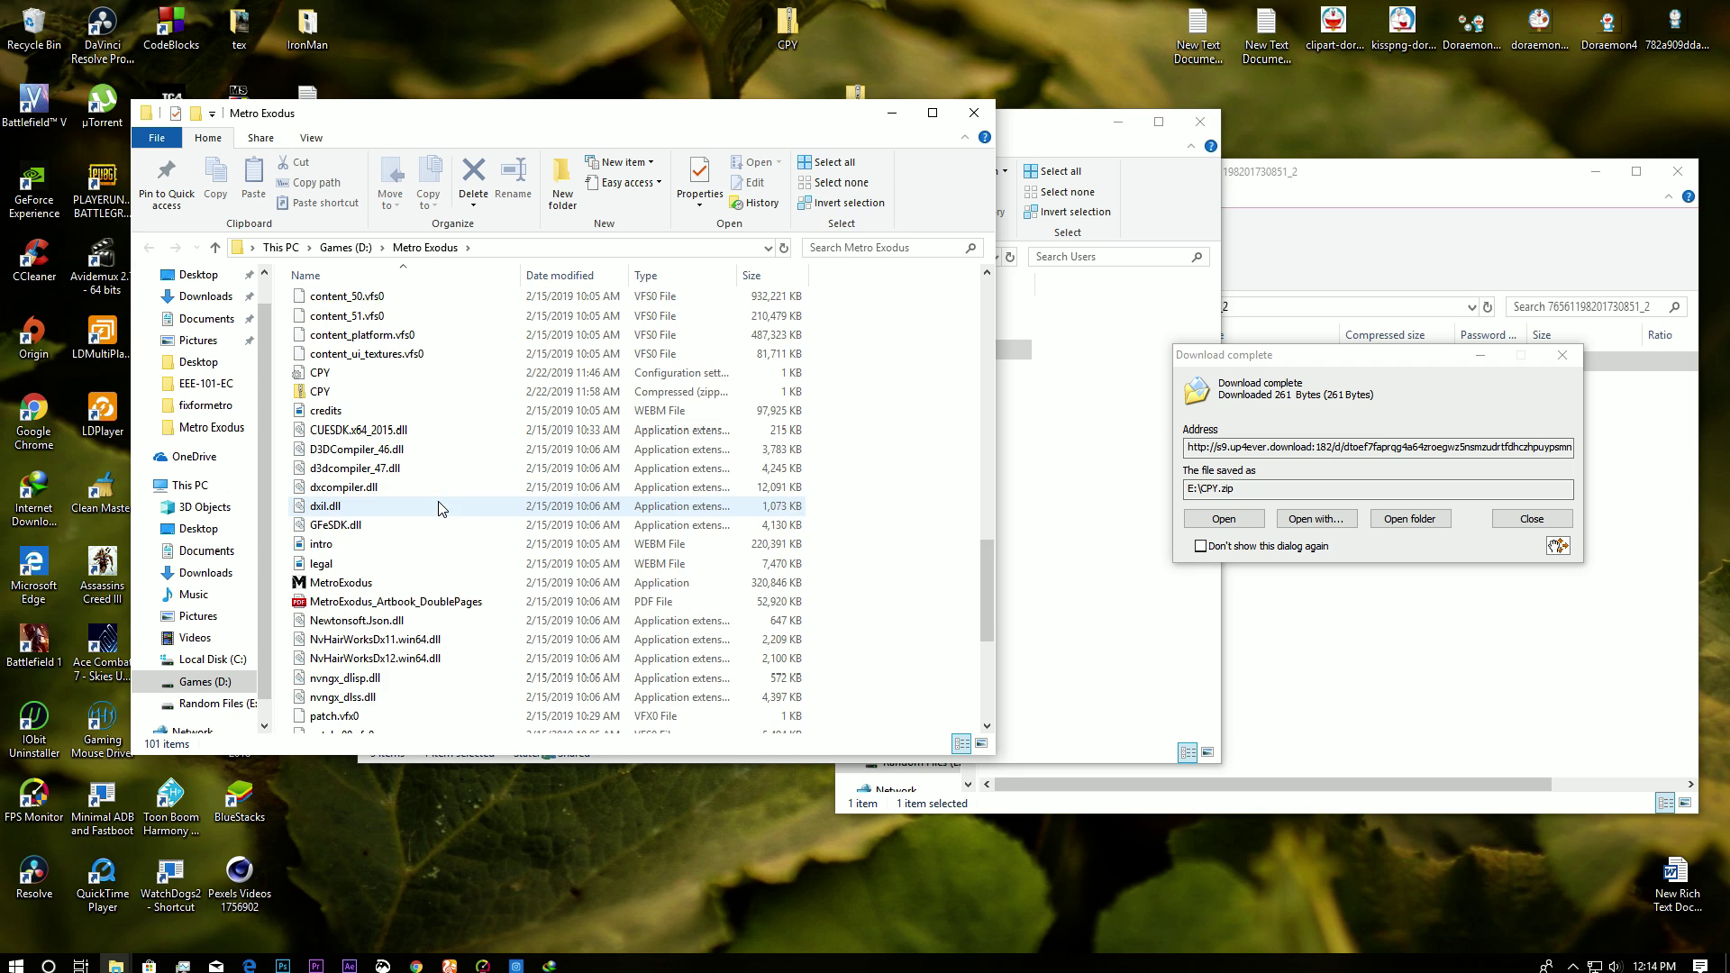
Step: View the CPY settings file in Notepad, then close it
click(342, 374)
double_click(338, 375)
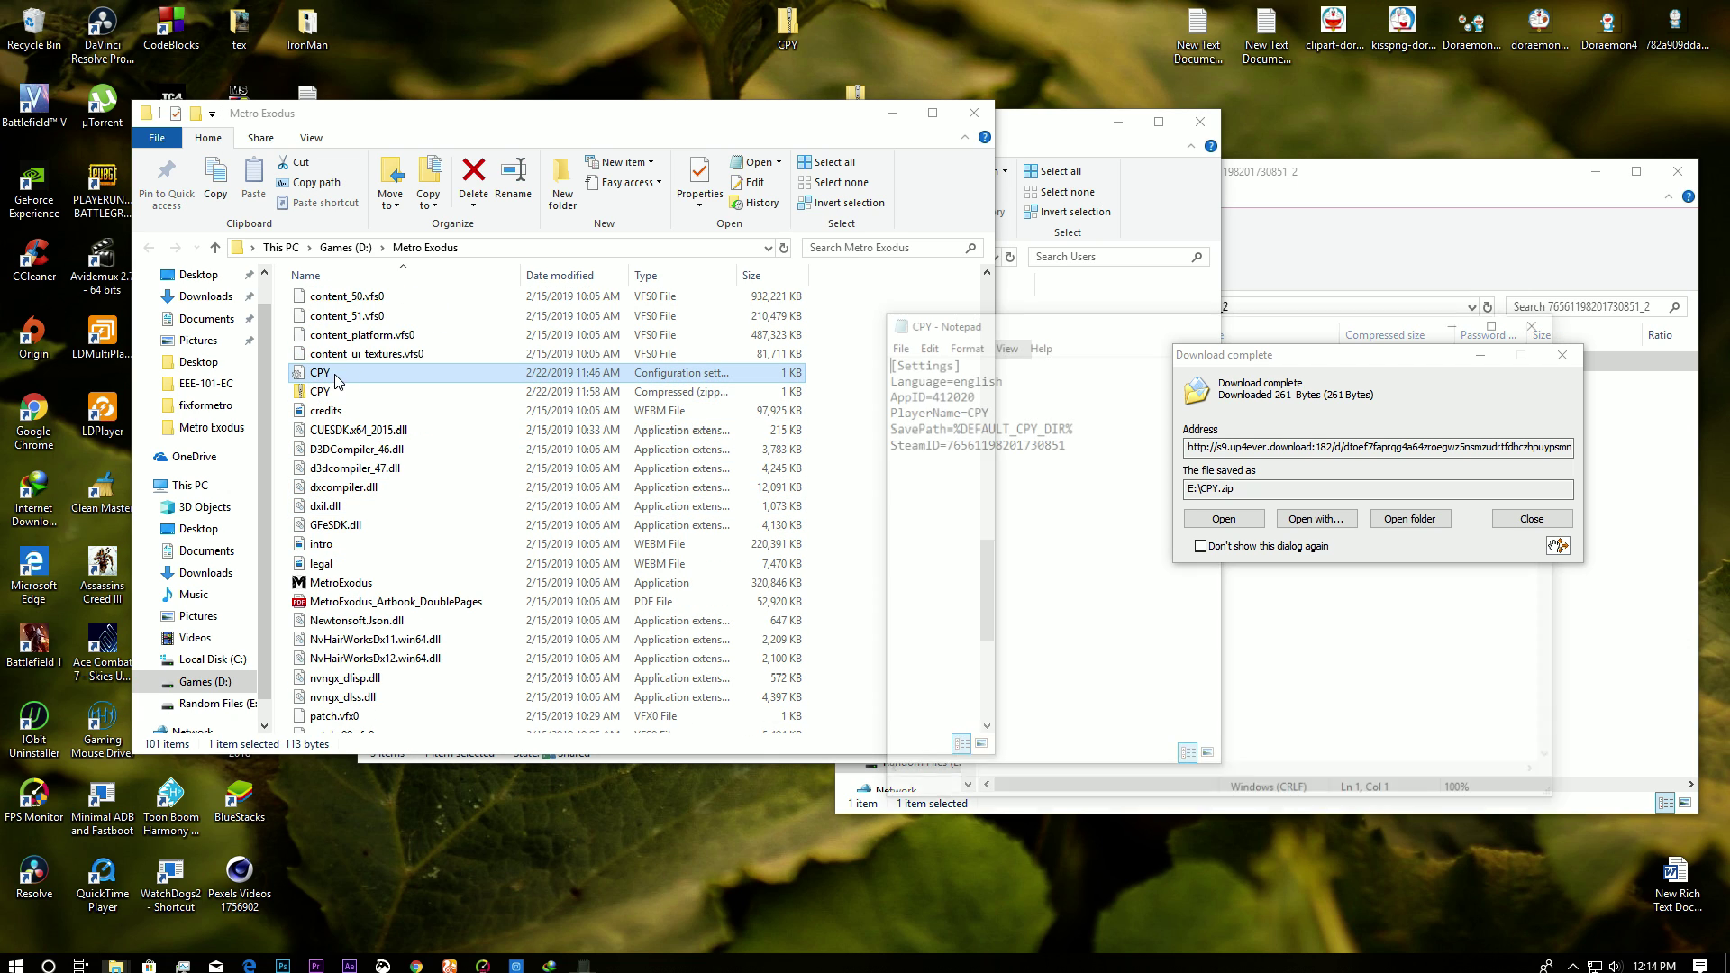
drag(937, 326, 415, 316)
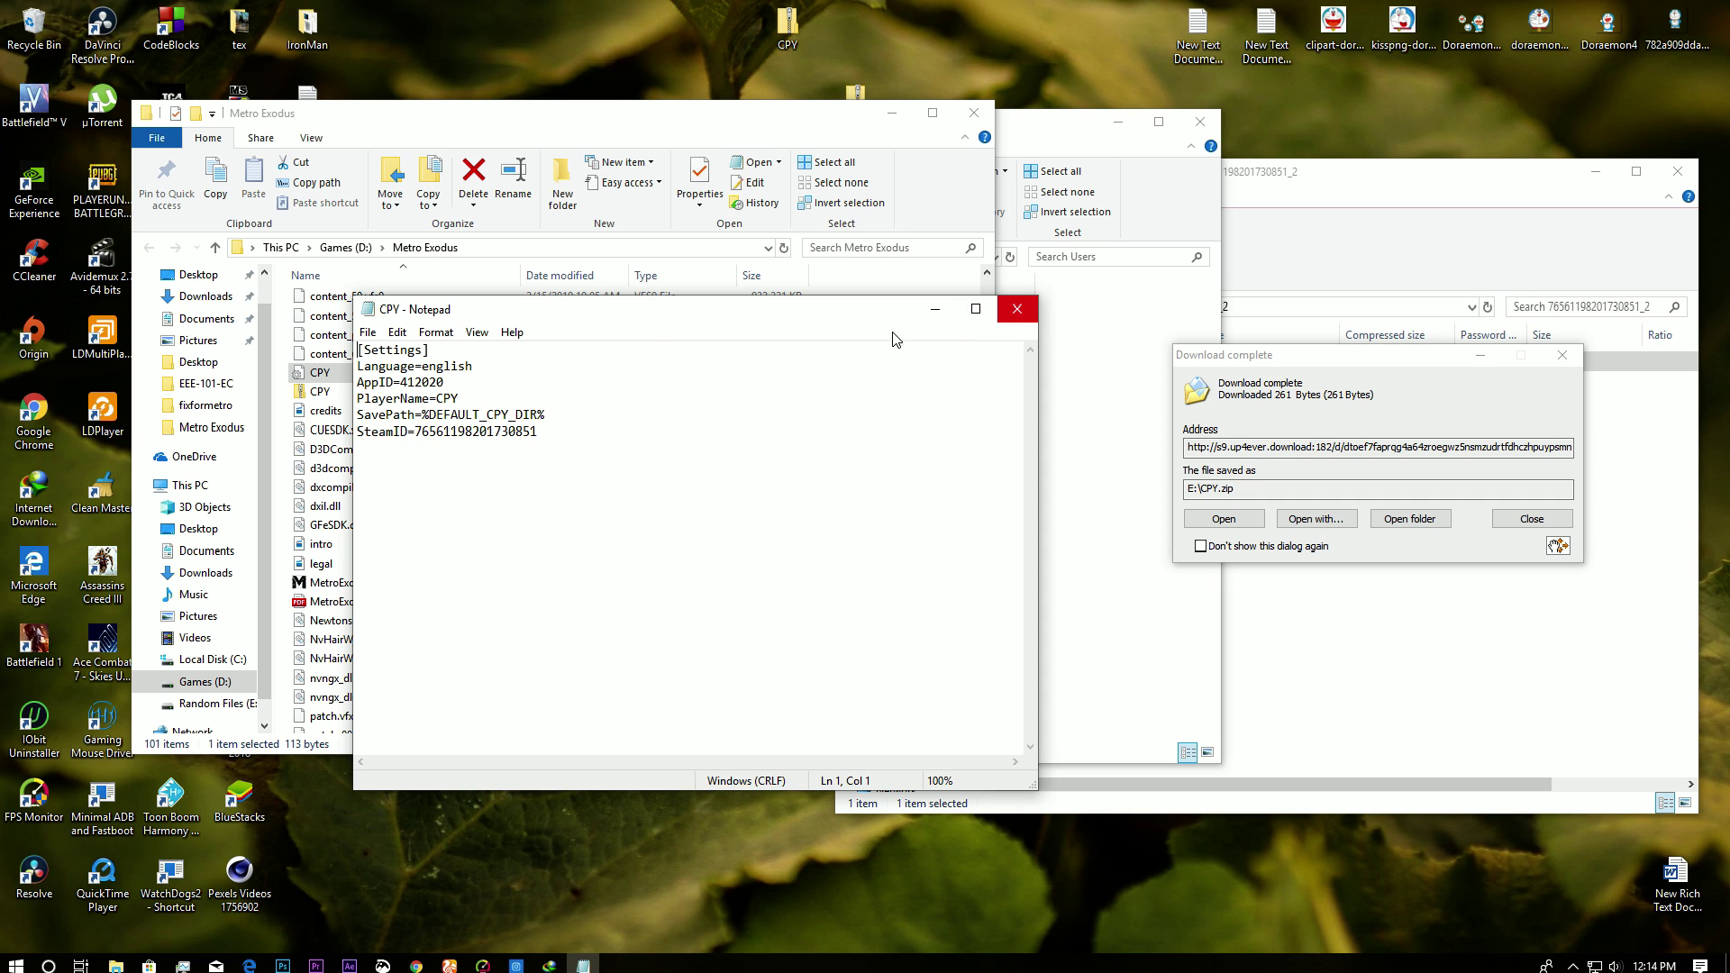
key(ctrl+a)
click(630, 452)
click(1033, 316)
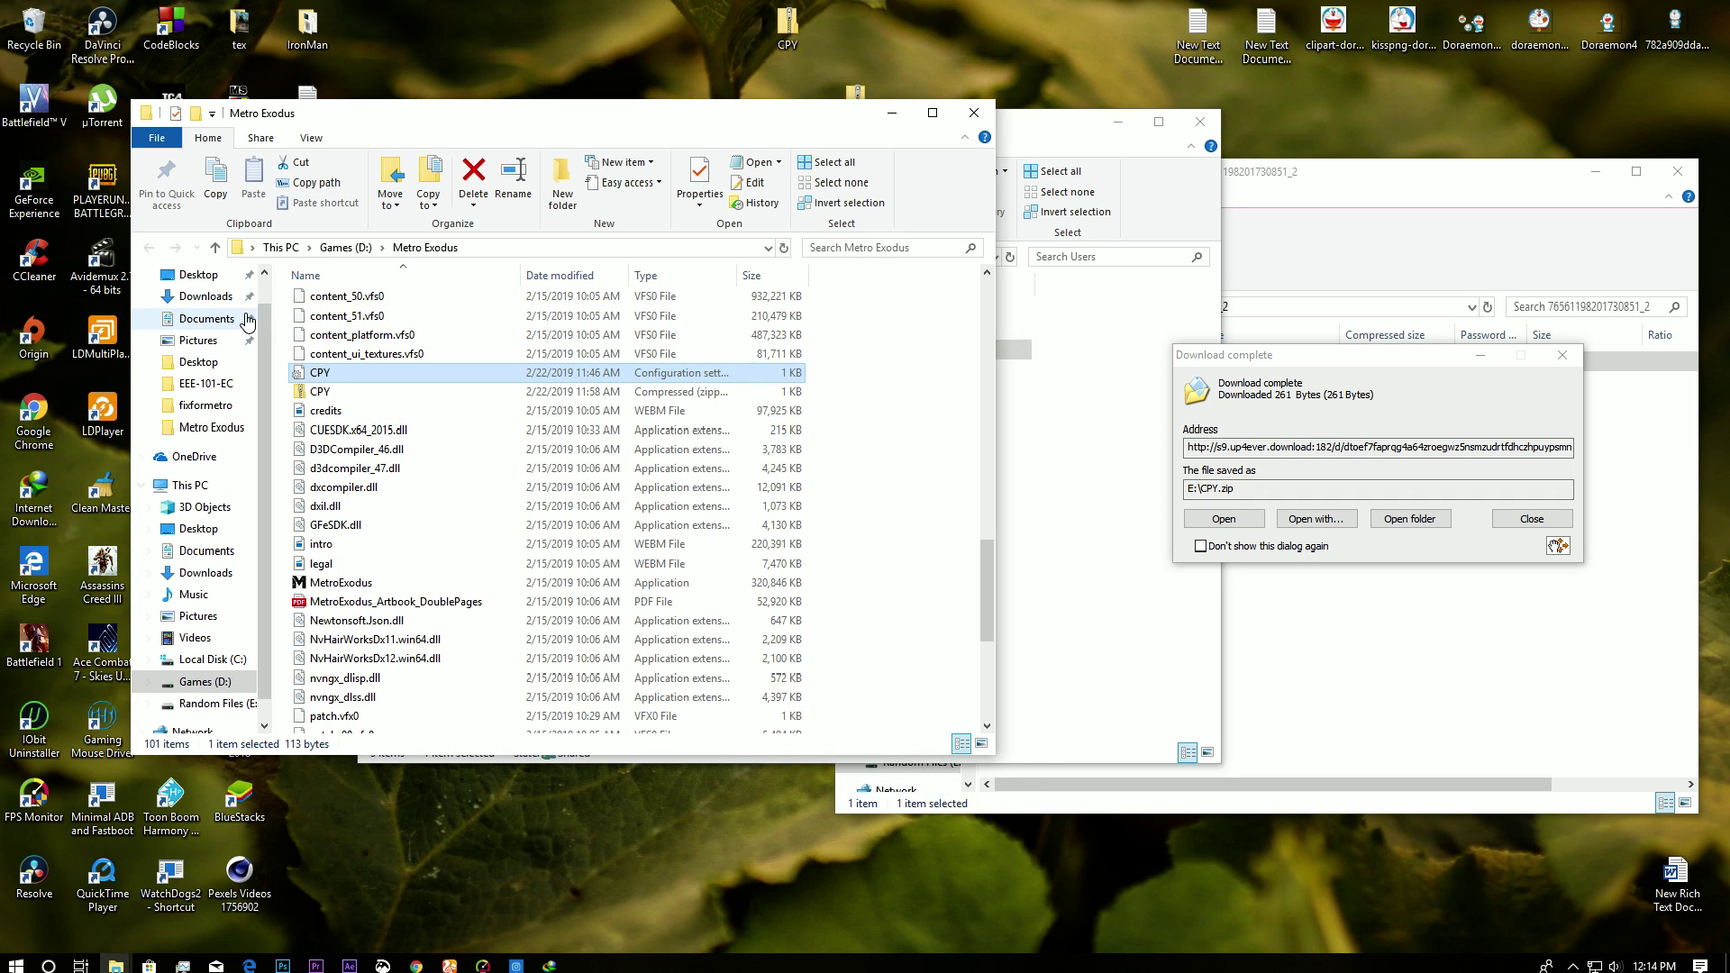
Step: Reopen CPY to check its last lines, then close Notepad again
double_click(354, 380)
drag(603, 437, 427, 414)
click(759, 420)
click(1018, 311)
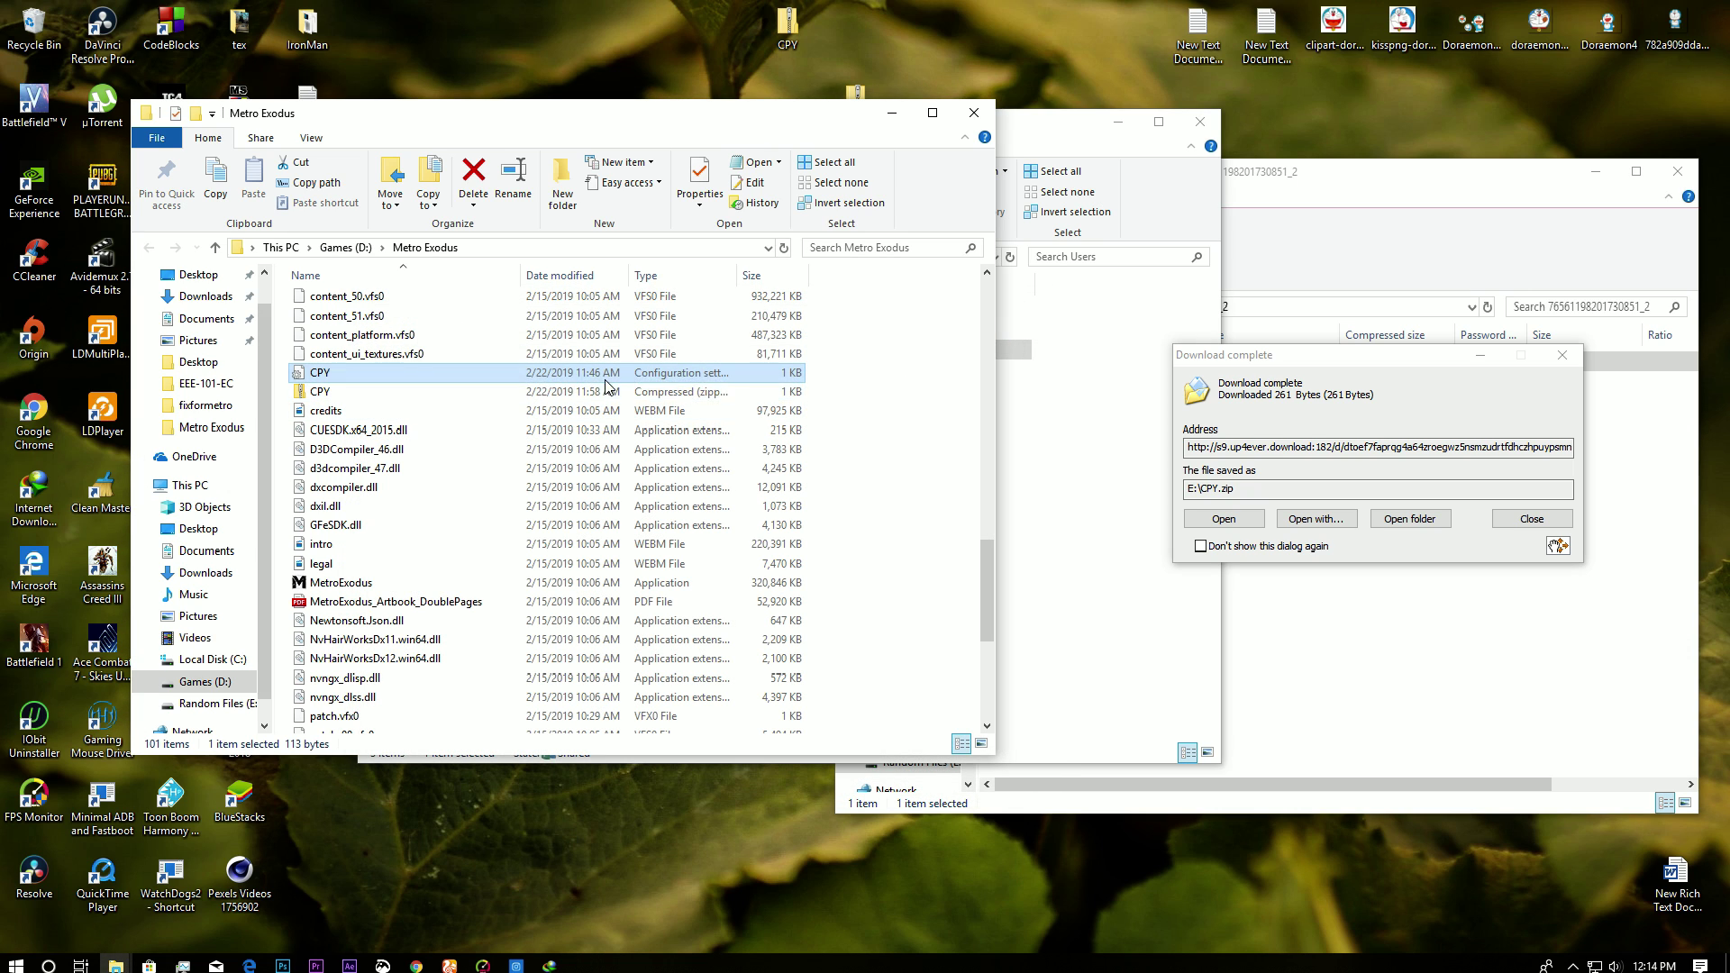
click(898, 380)
click(1196, 491)
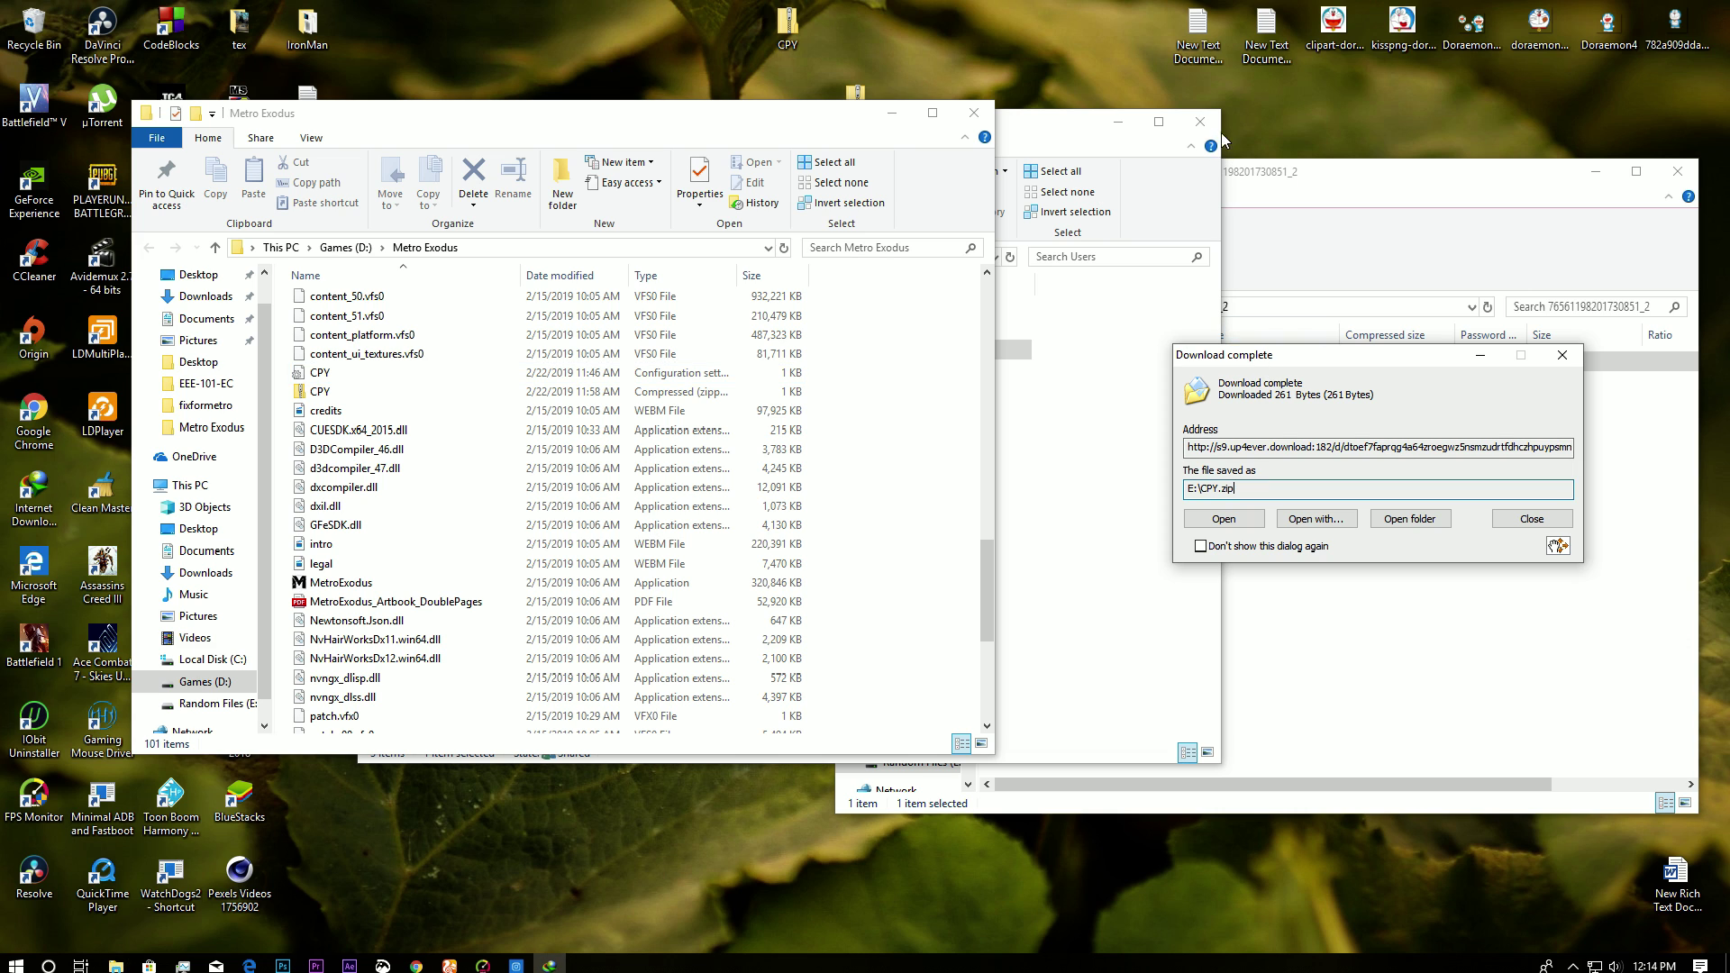
Step: Replace the game folder's CPY.ini with the one from CPY.zip, then close the folder
click(1223, 519)
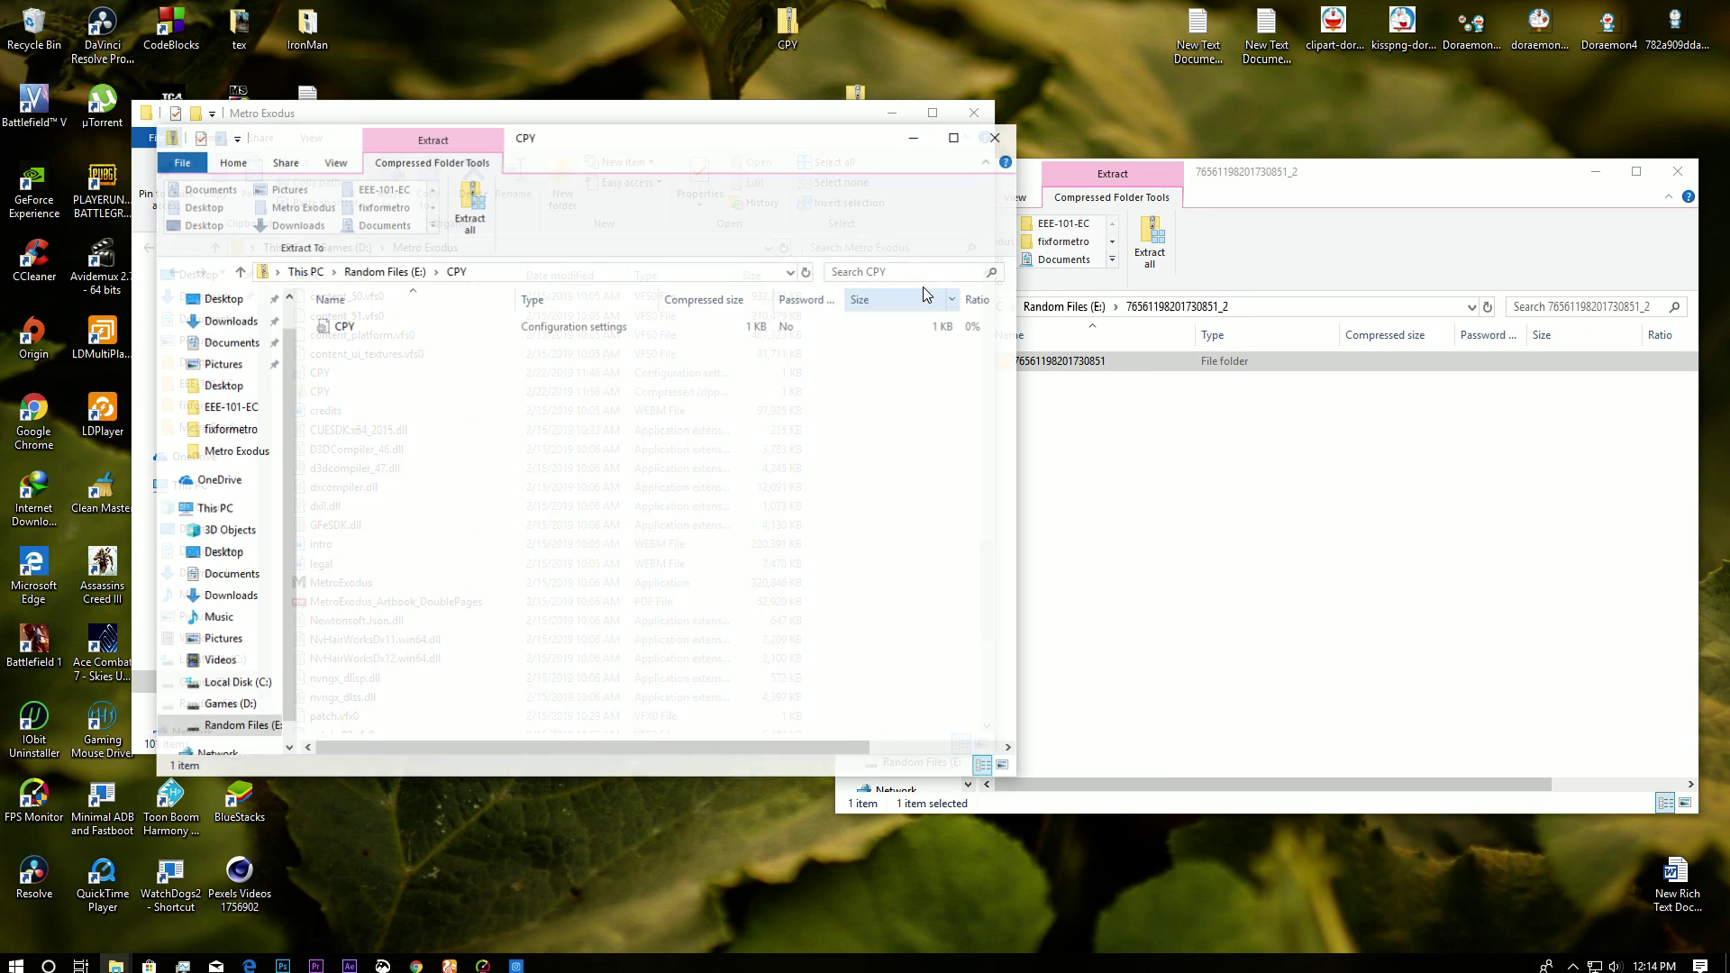
drag(630, 154, 1450, 200)
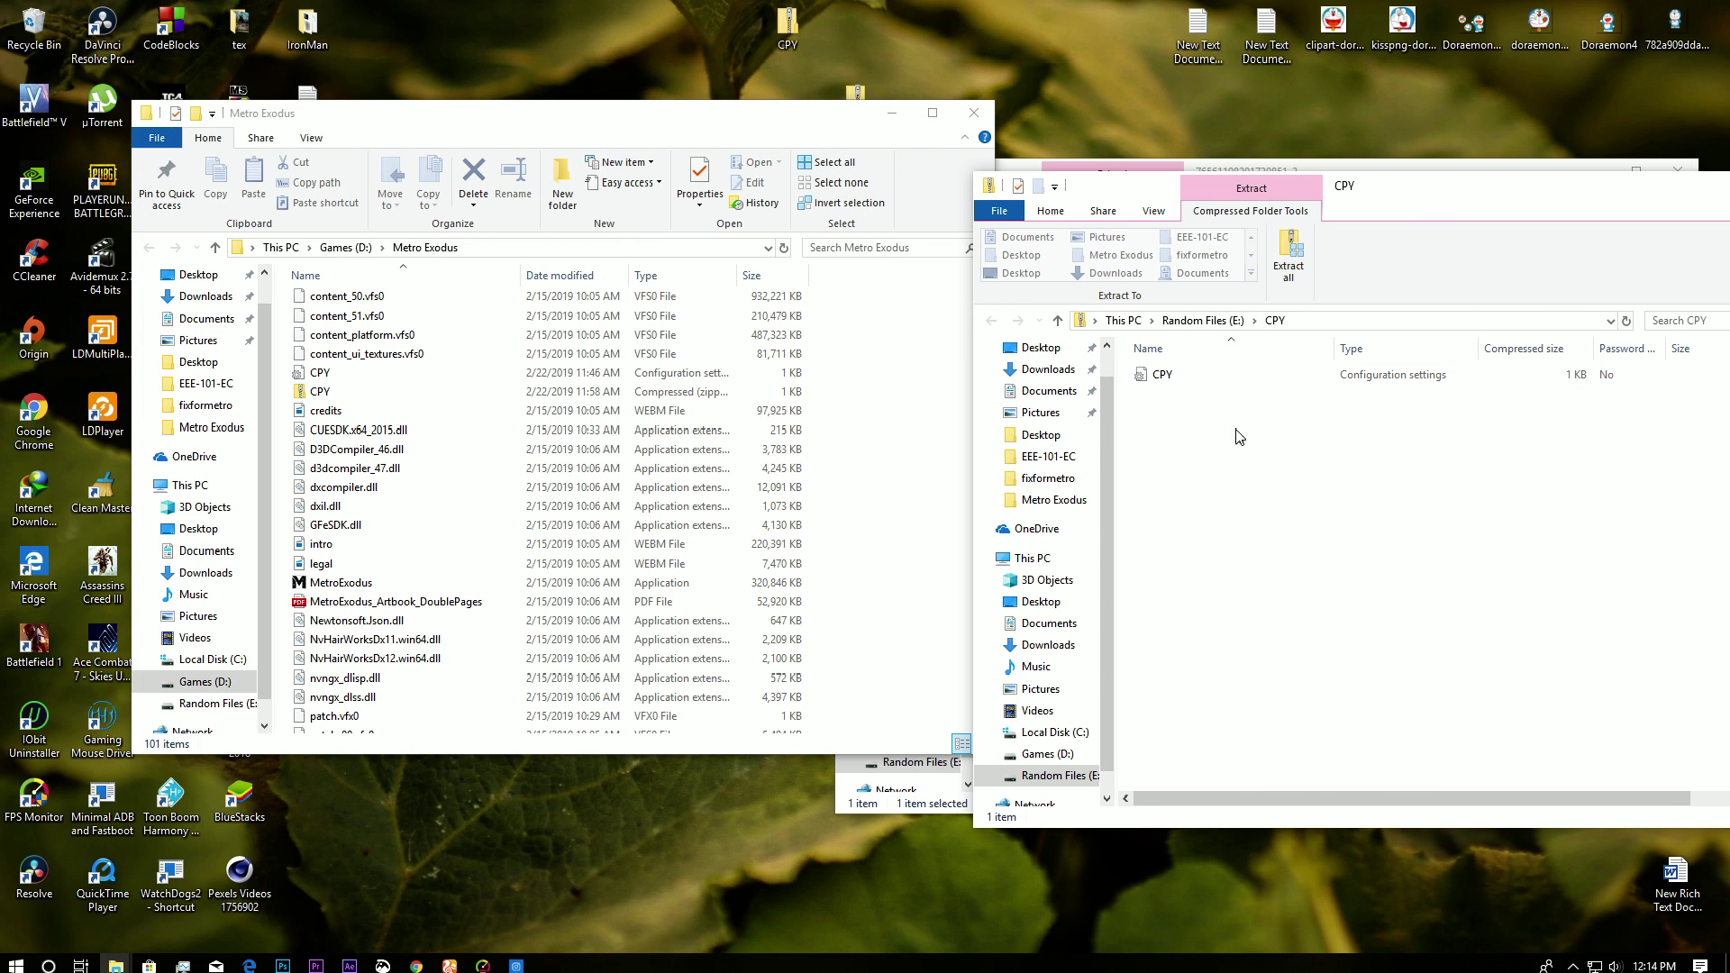
drag(1235, 431, 906, 483)
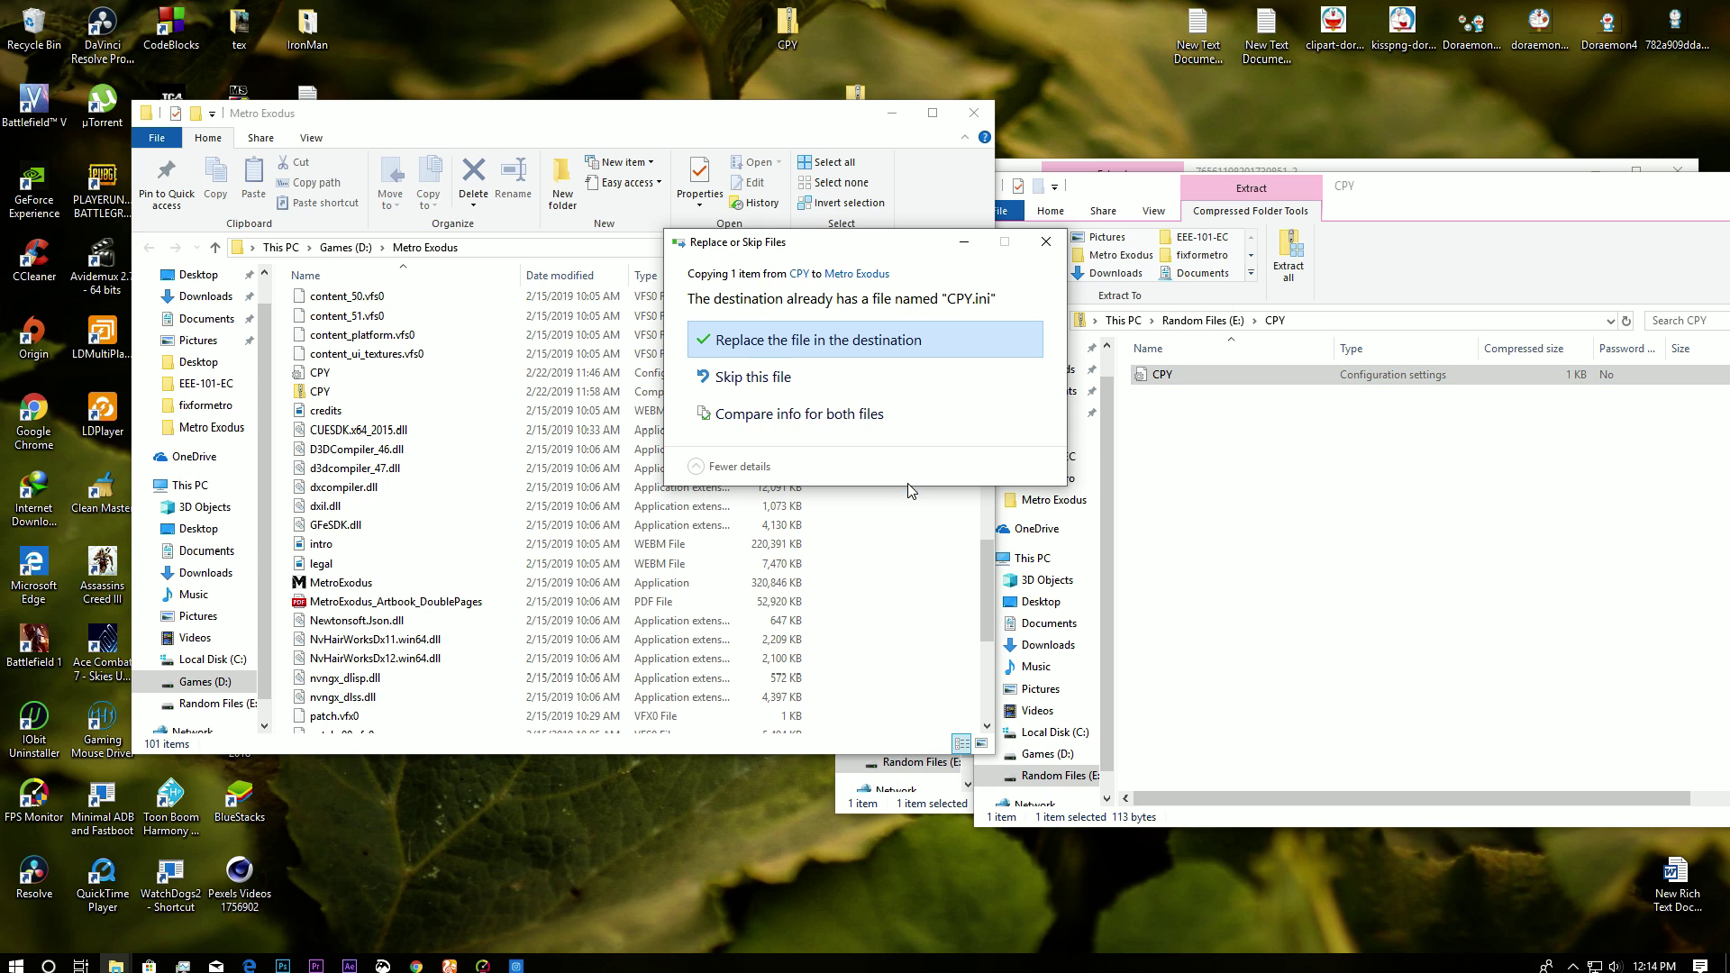
click(927, 343)
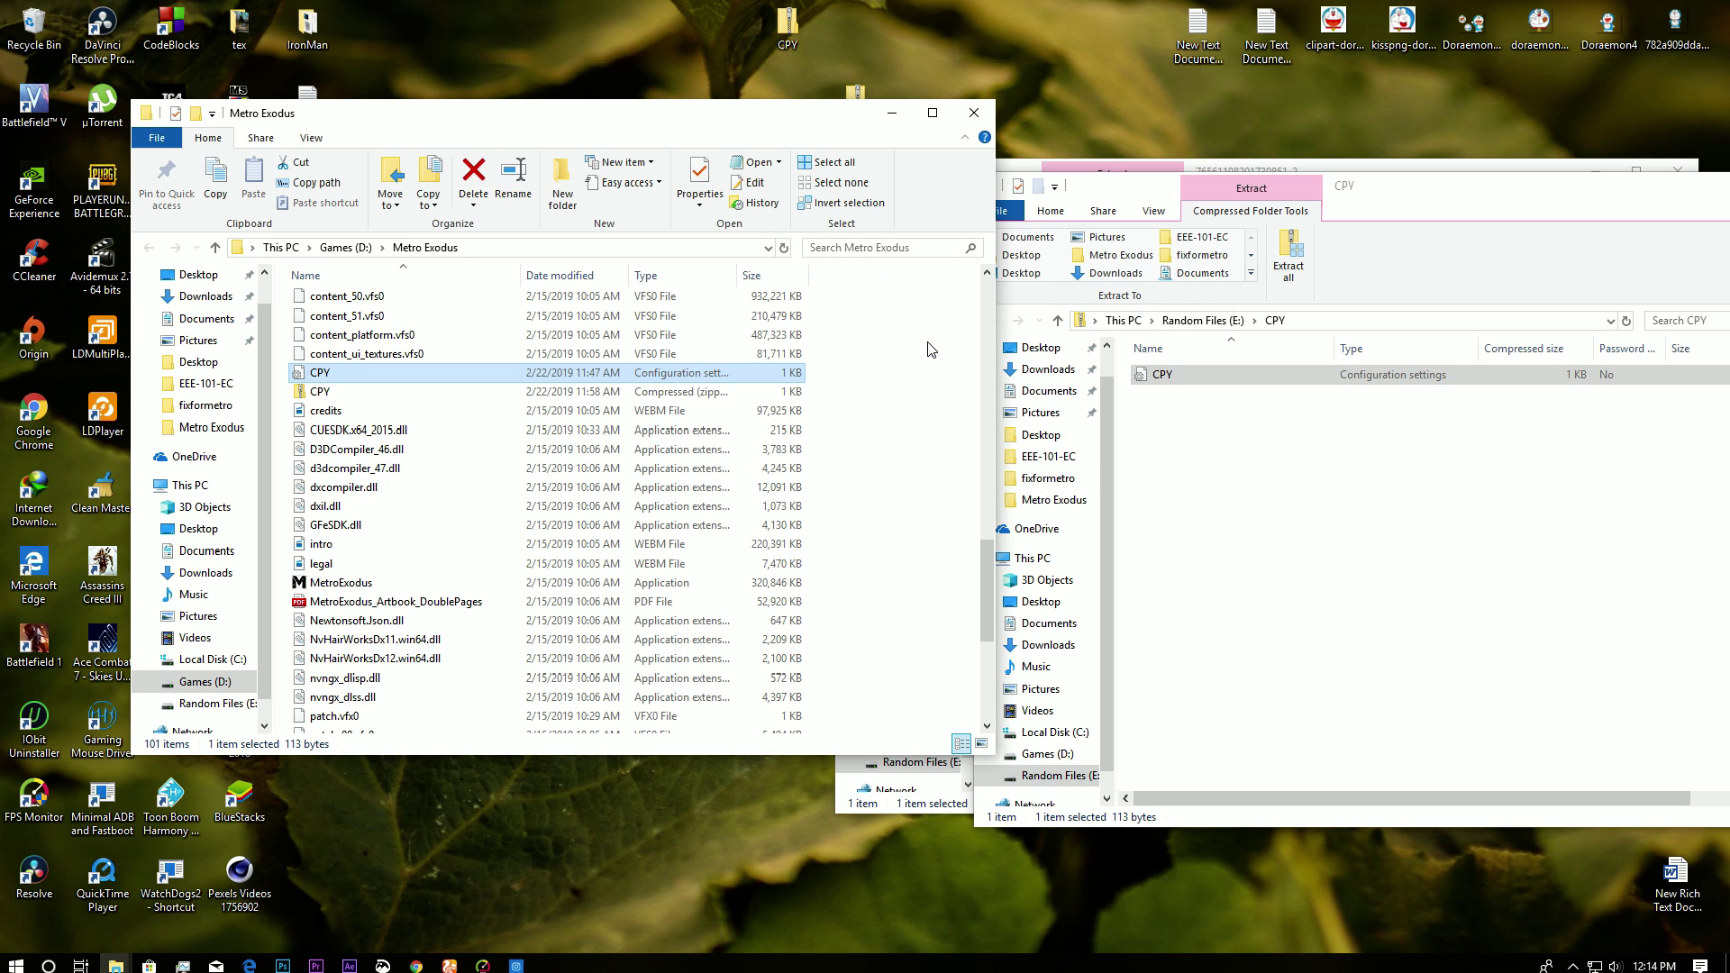
click(973, 113)
Step: Refresh the desktop and start Metro Exodus from its desktop icon
right_click(374, 245)
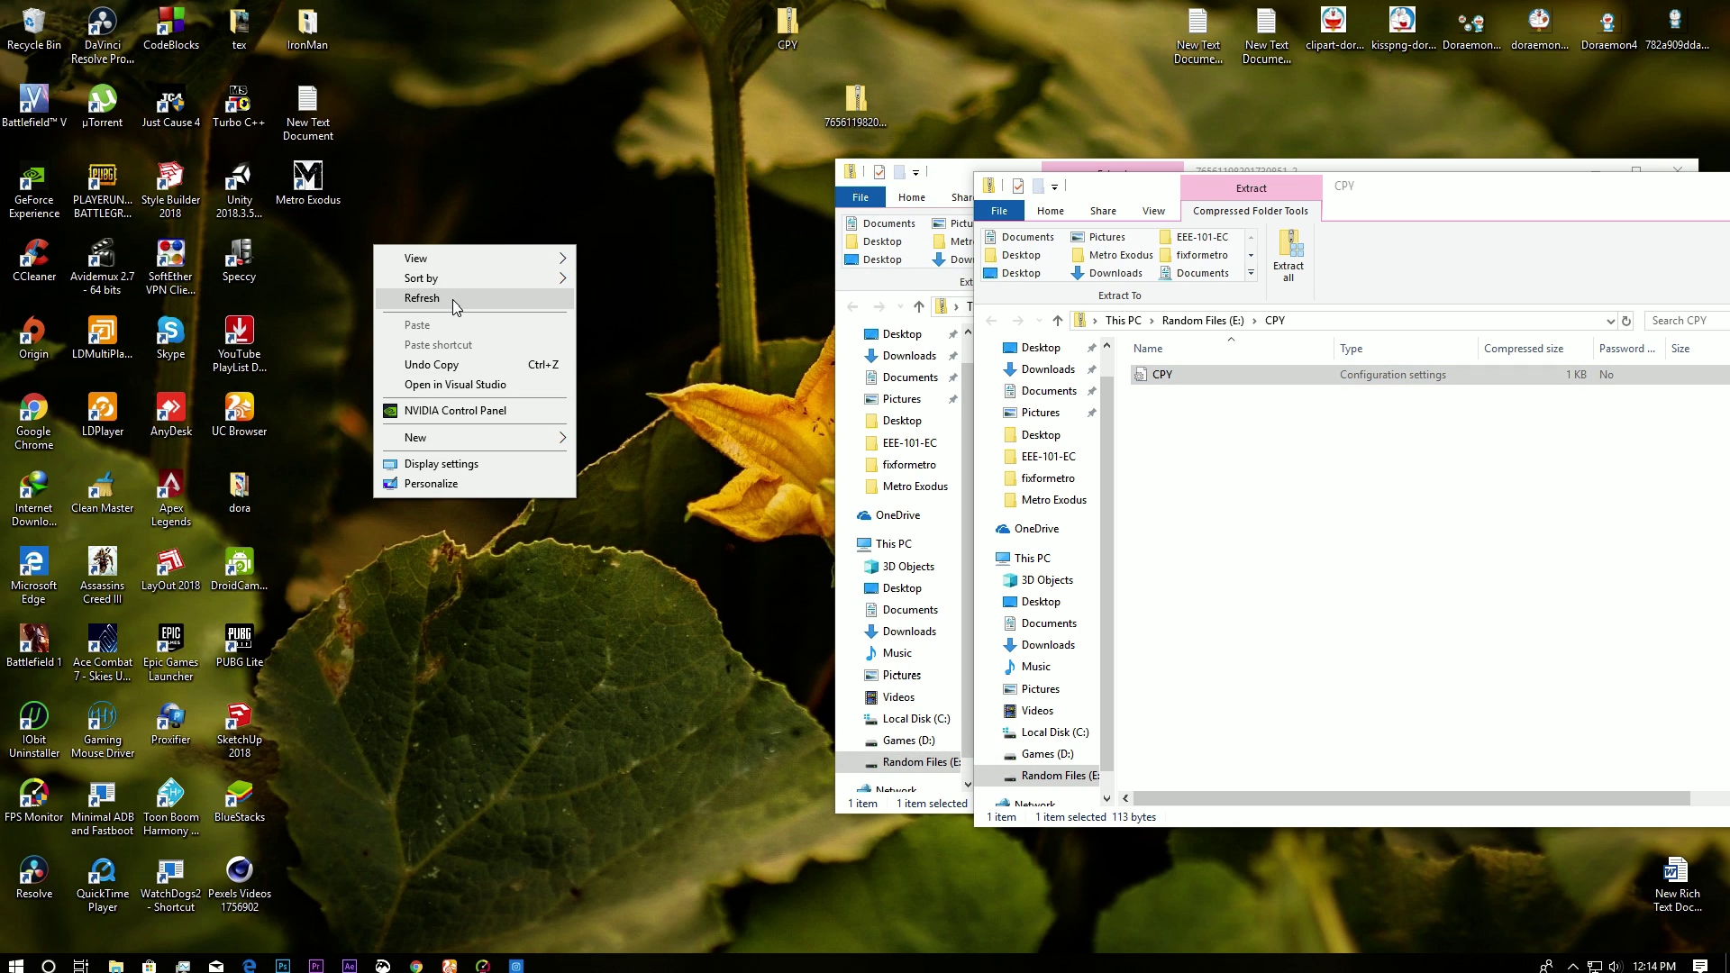
click(469, 298)
double_click(307, 184)
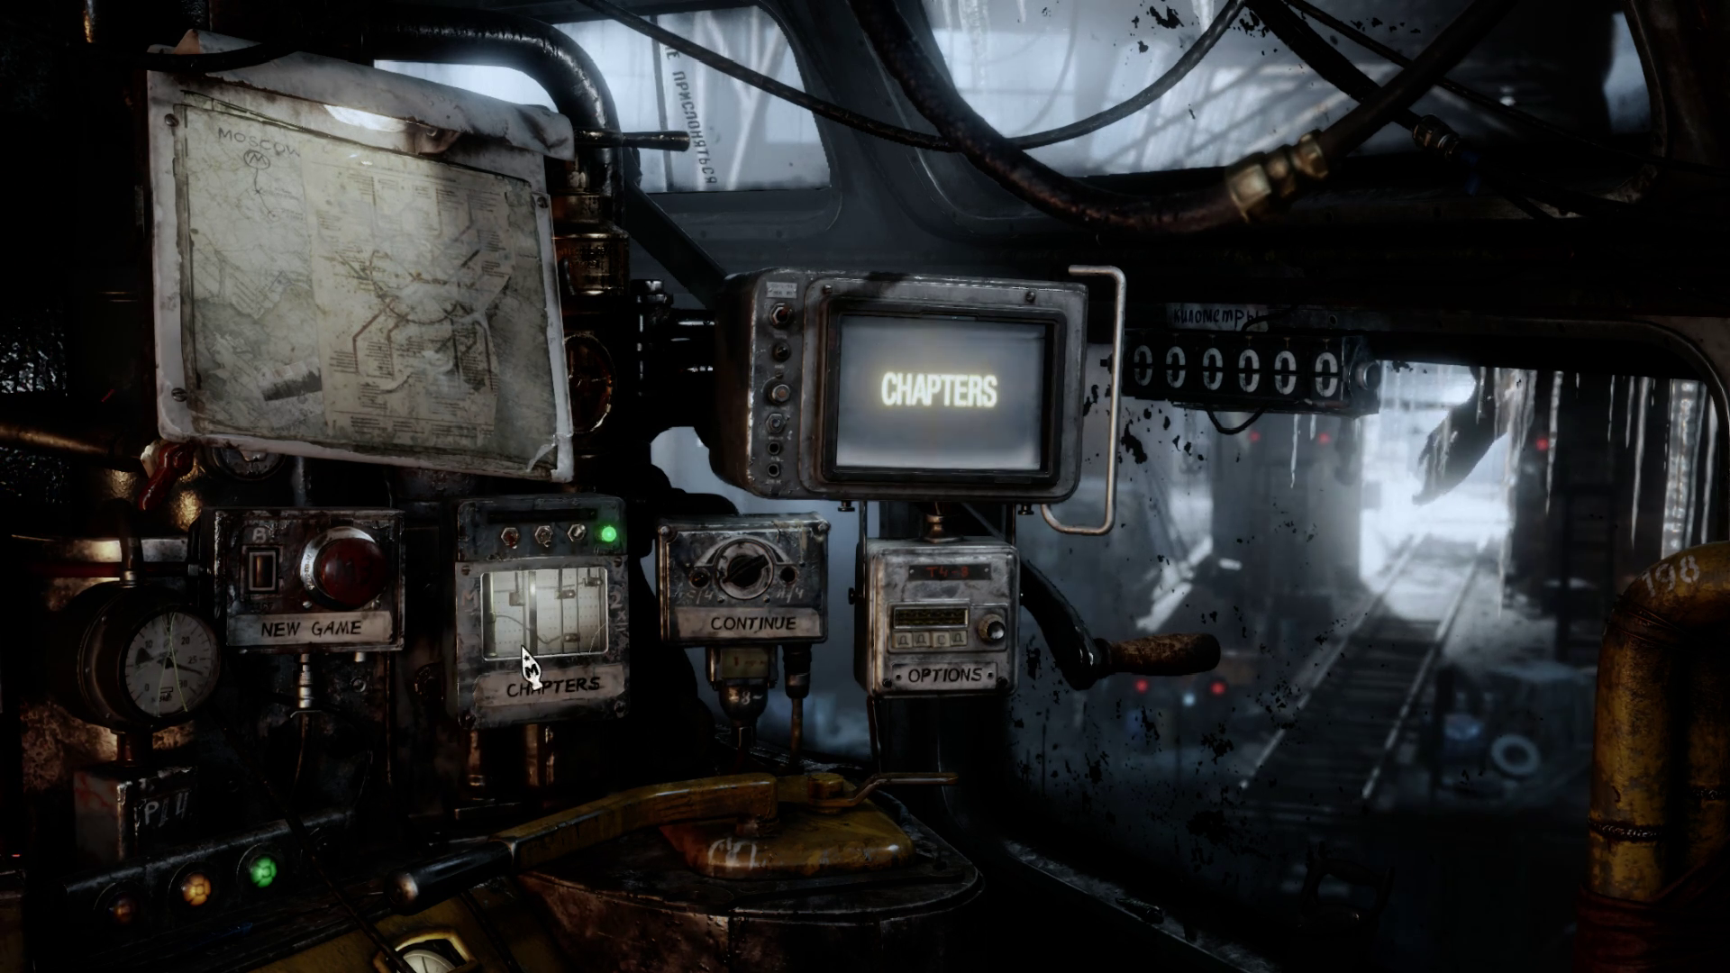
click(565, 662)
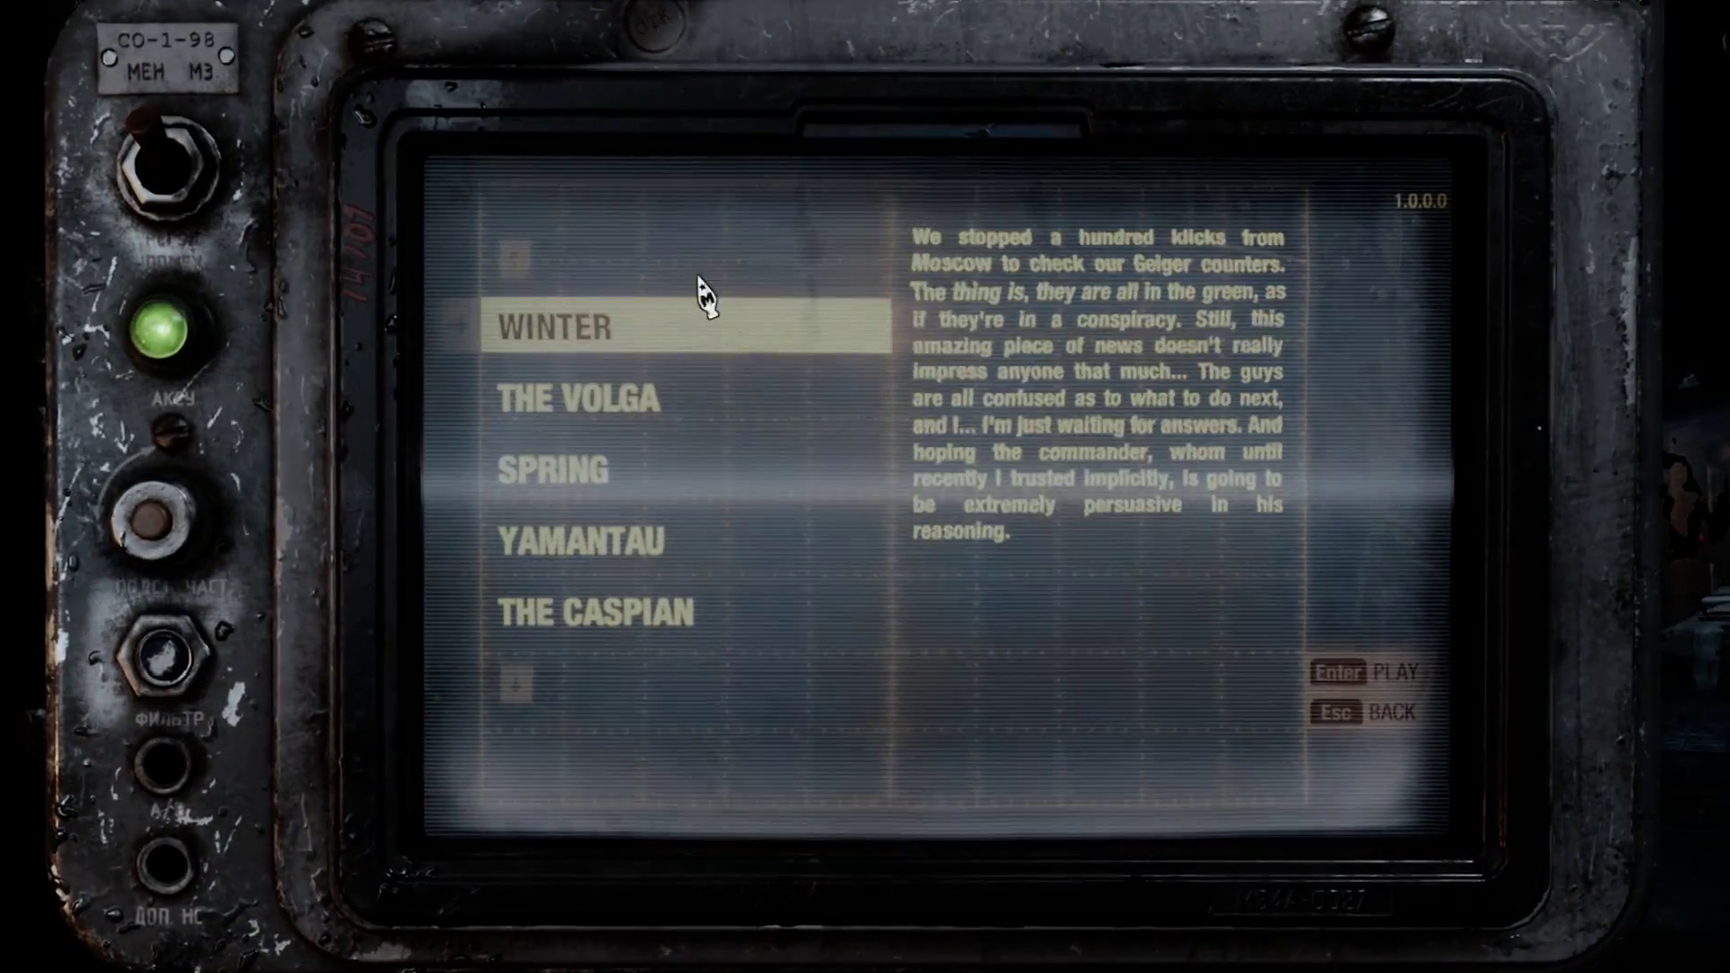
scroll(657, 637, down, 4)
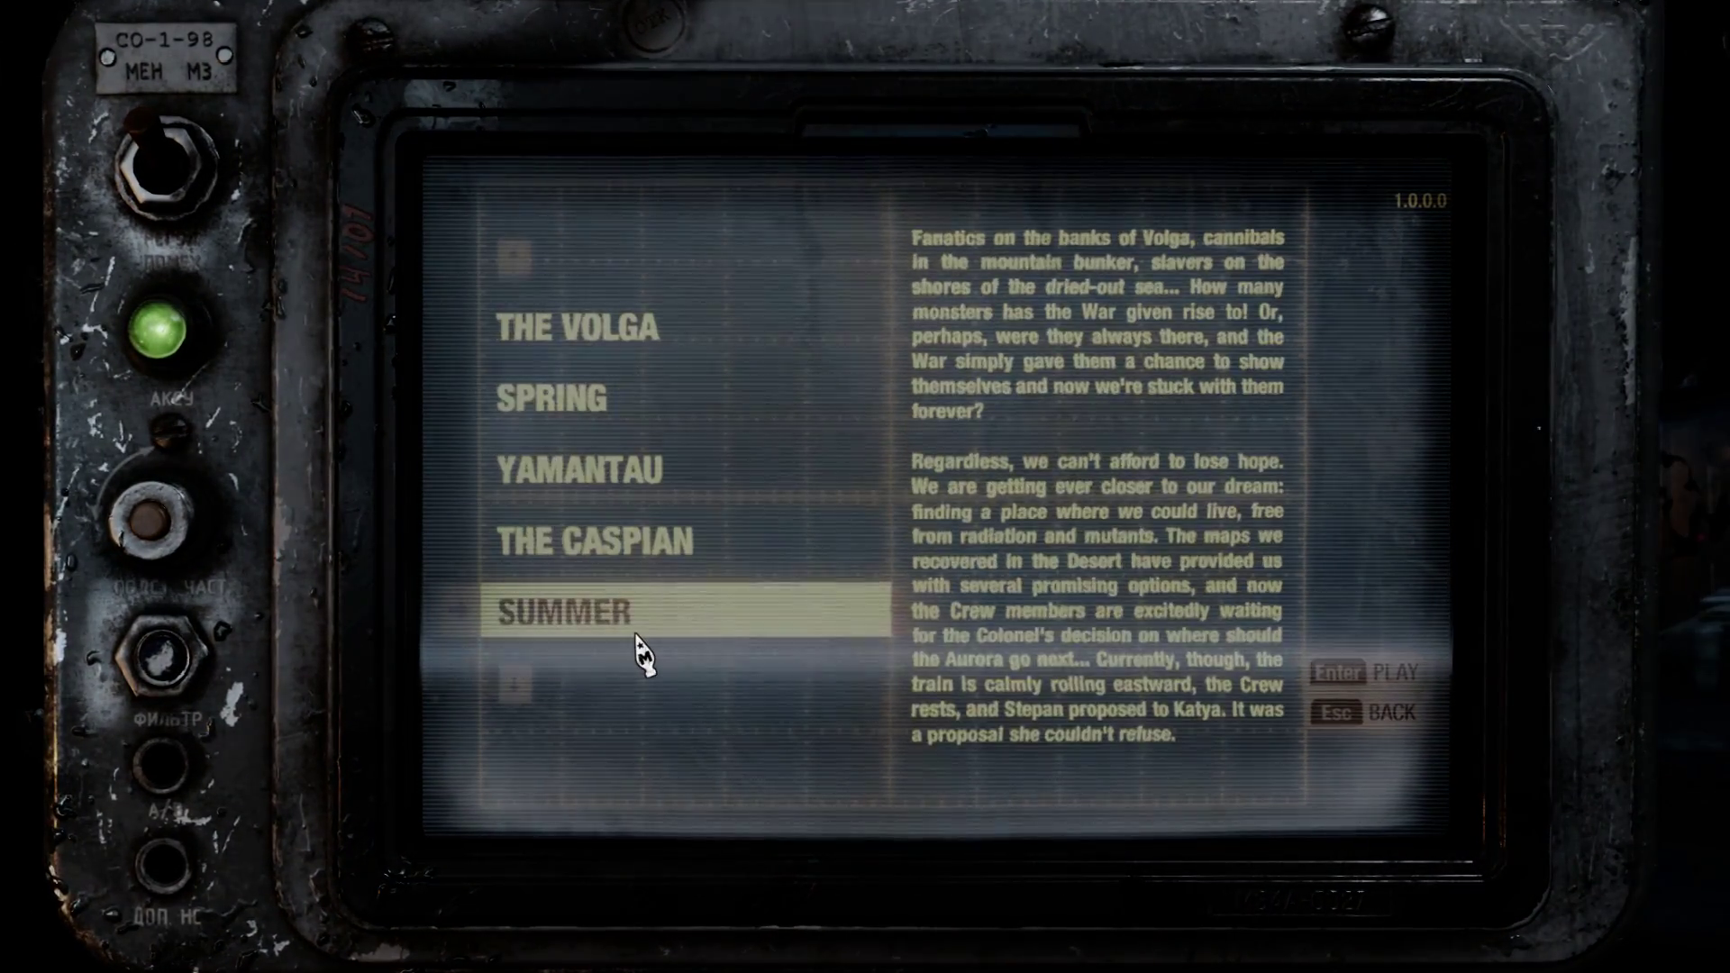
scroll(640, 636, down, 3)
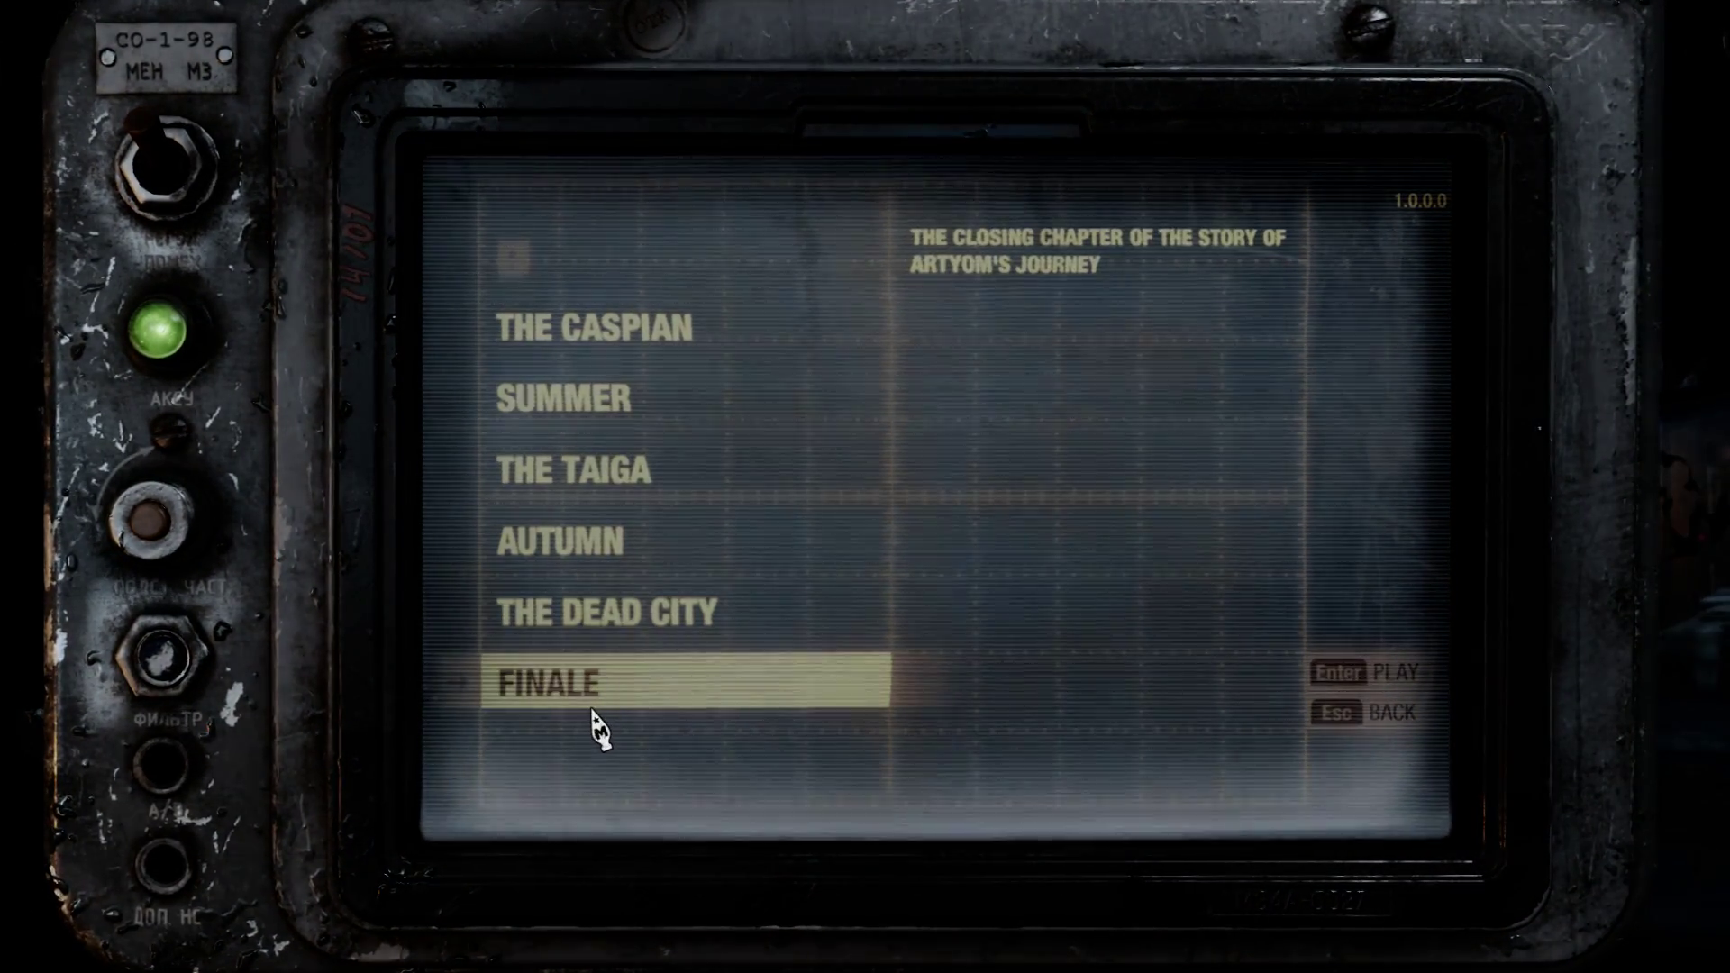